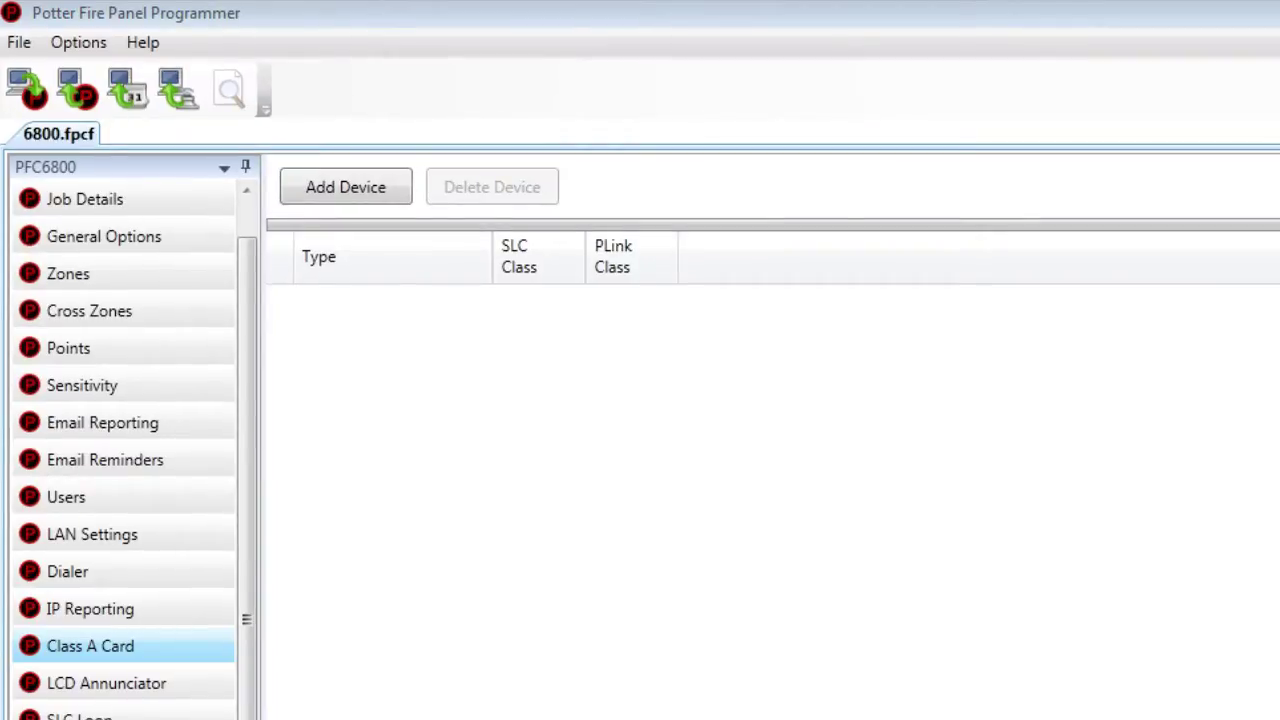
Step: Add a Class A Card device and set both its SLC class and its PLink class to A
{"action": "left_click", "coordinate": [320, 186]}
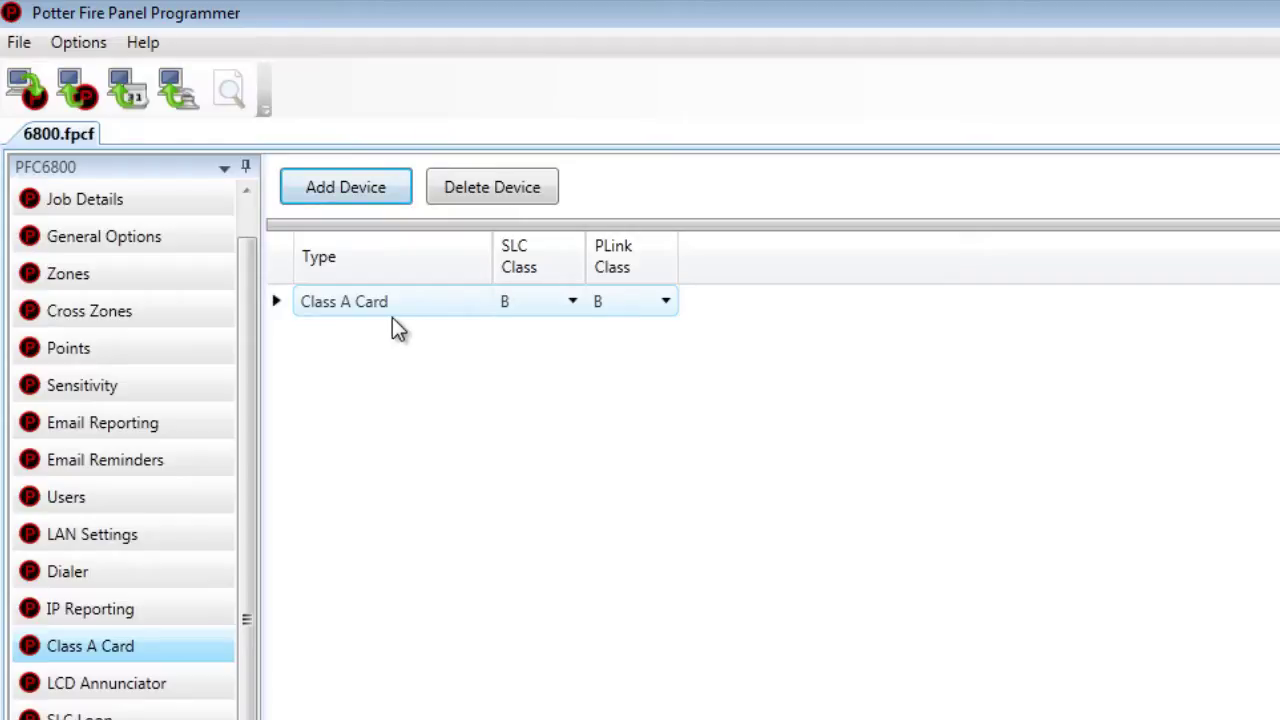
{"action": "left_click", "coordinate": [574, 303]}
{"action": "left_click", "coordinate": [573, 302]}
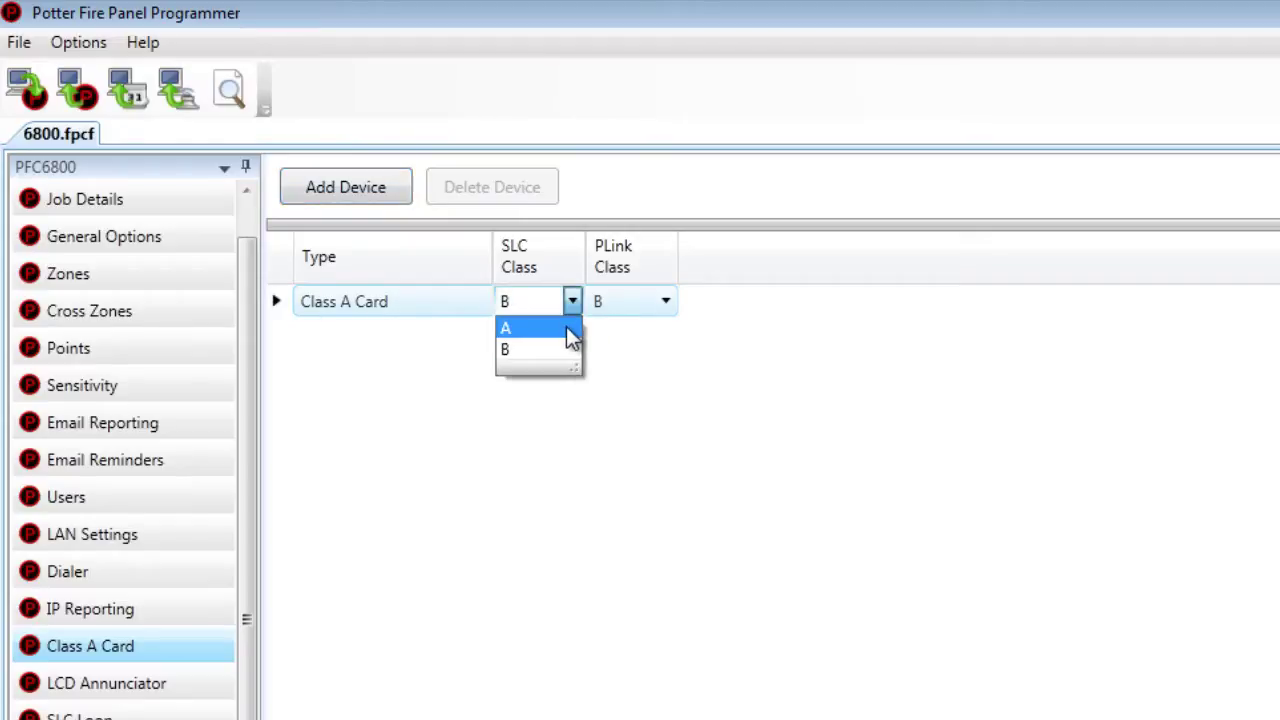
{"action": "left_click", "coordinate": [566, 330]}
{"action": "left_click", "coordinate": [665, 304]}
{"action": "left_click", "coordinate": [659, 329]}
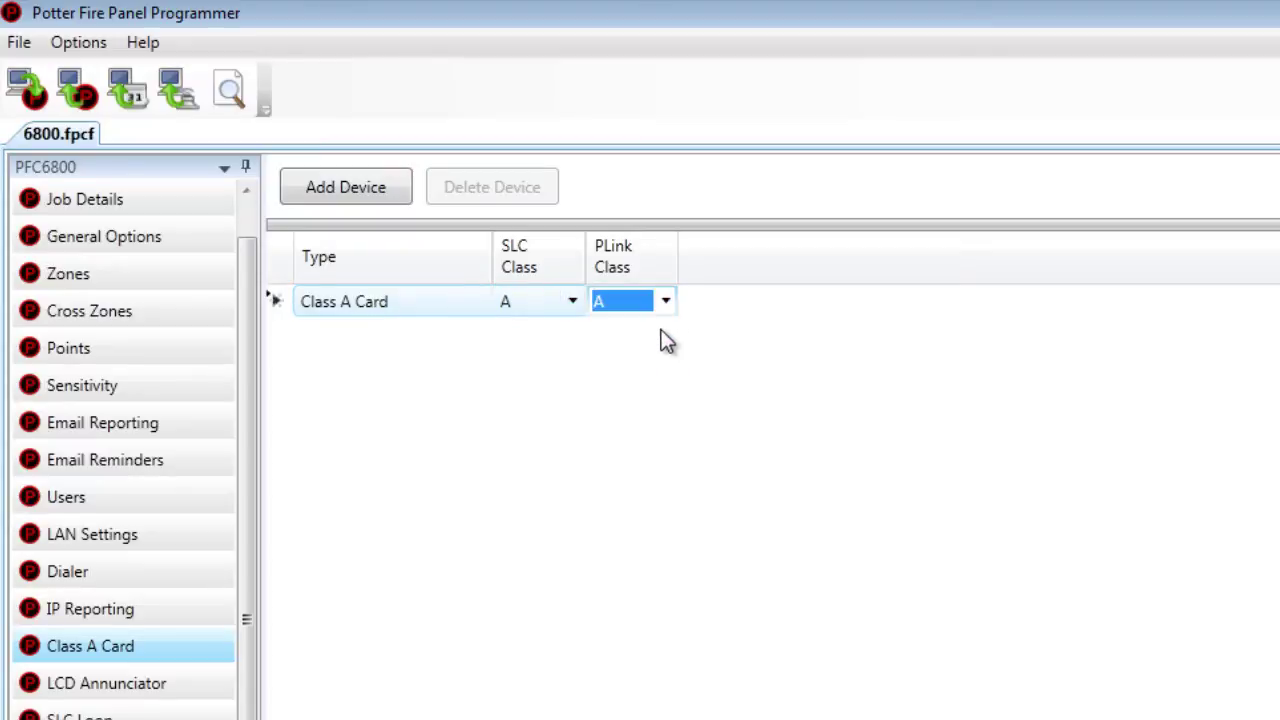
Step: Set the Class A Card's PLink class back to B and delete the card from the device list
{"action": "left_click", "coordinate": [665, 304]}
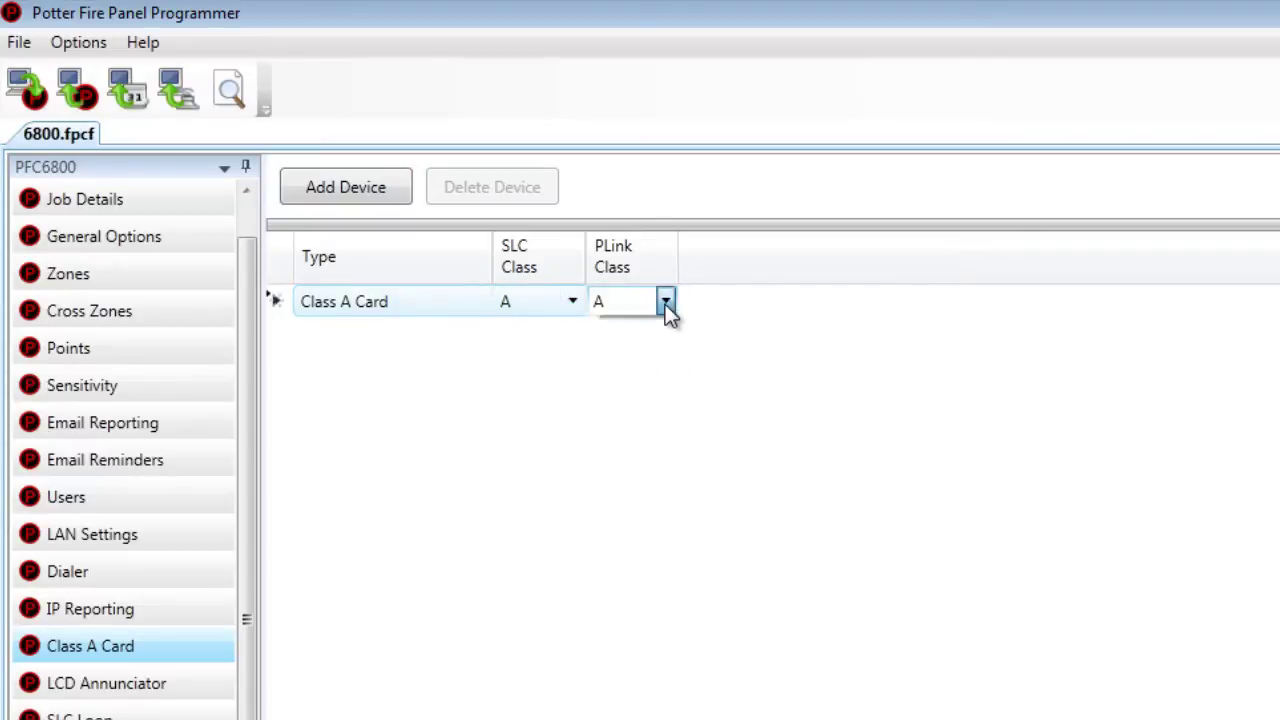
{"action": "left_click", "coordinate": [661, 347]}
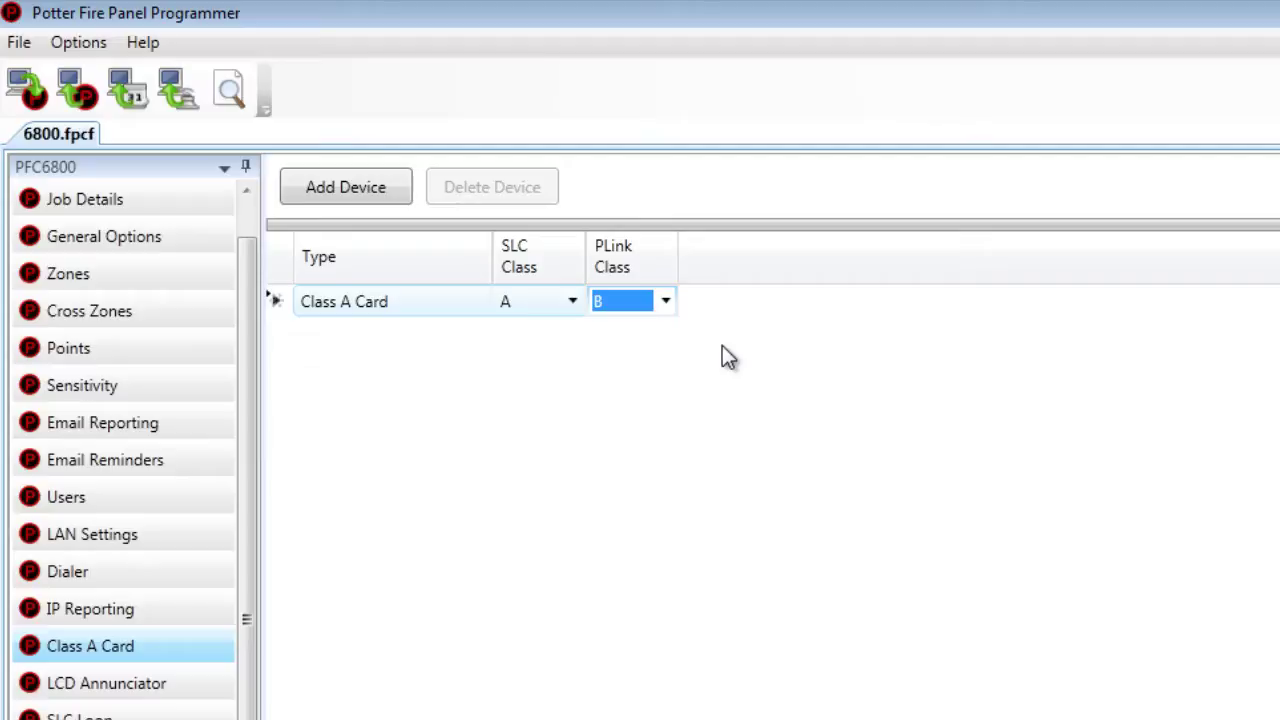
{"action": "left_click", "coordinate": [397, 303]}
{"action": "left_click", "coordinate": [489, 186]}
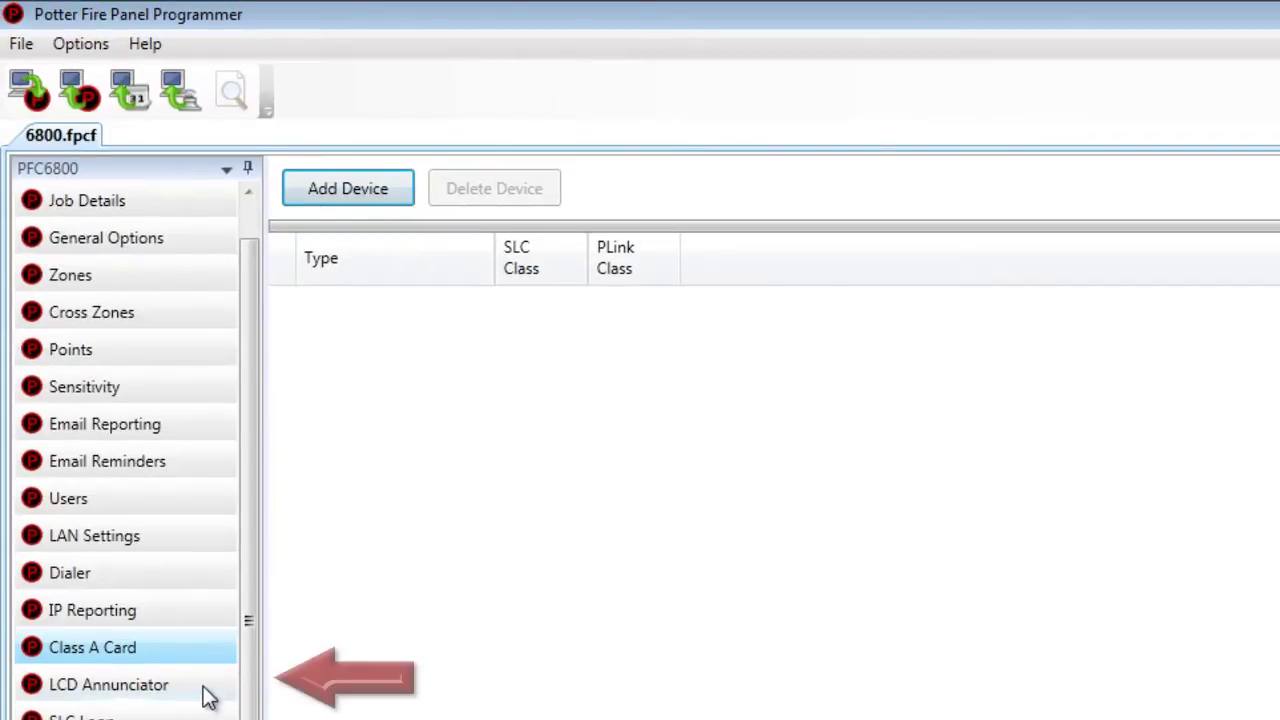
Step: Add three LCD annunciators to the panel's LCD Annunciator list
{"action": "left_click", "coordinate": [205, 690]}
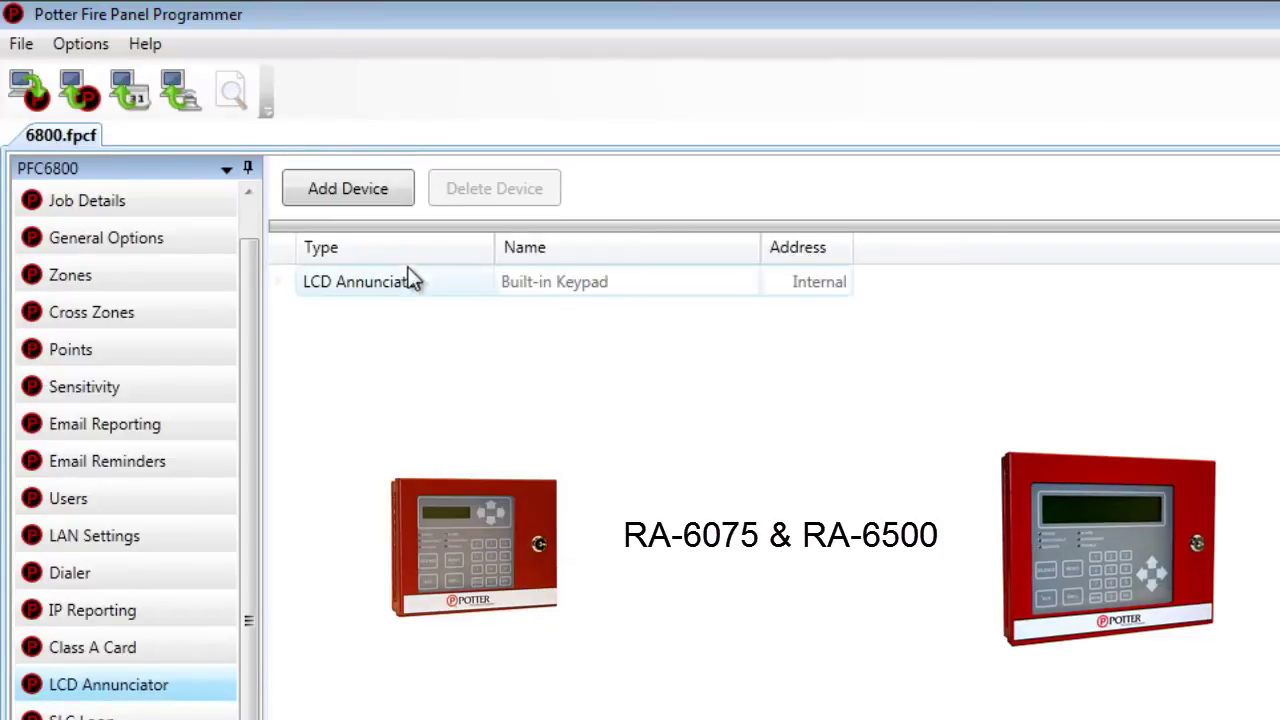
{"action": "left_click", "coordinate": [370, 192]}
{"action": "left_click", "coordinate": [370, 192]}
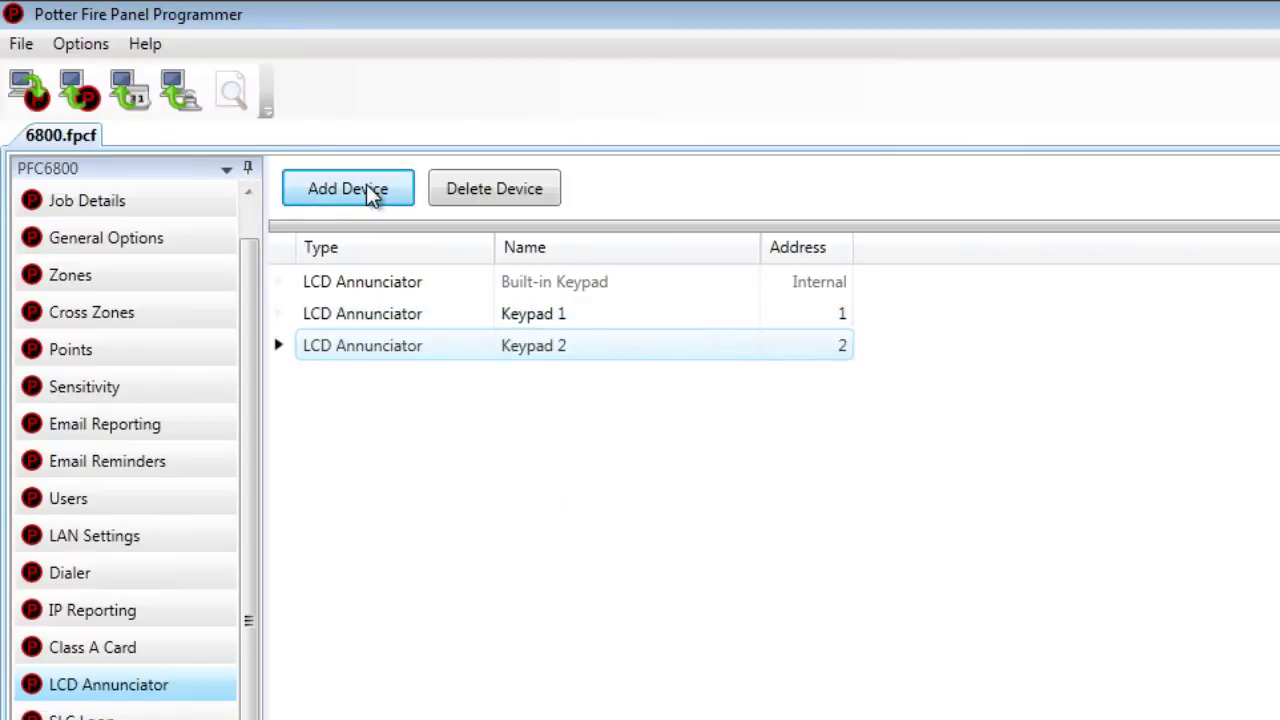
{"action": "left_click", "coordinate": [370, 192]}
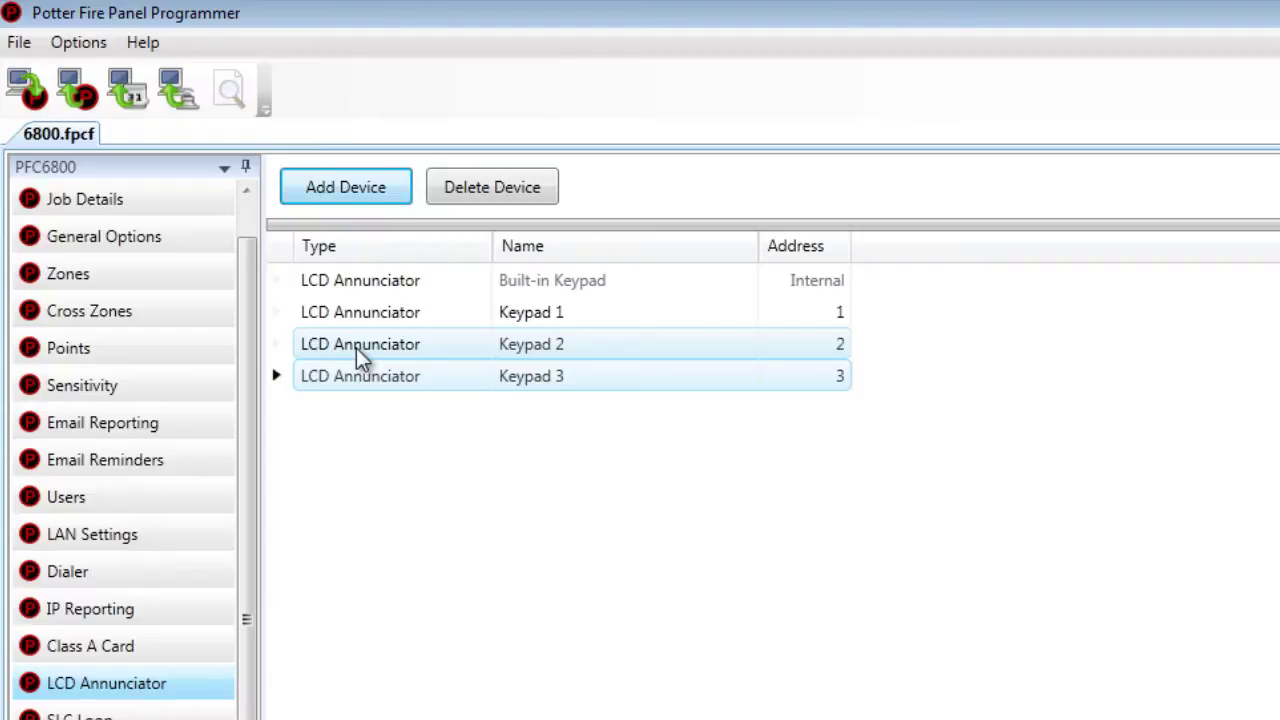
Step: Rename the Keypad 1 annunciator as Shipping and the Keypad 2 annunciator as Front Door
{"action": "left_click", "coordinate": [580, 316]}
{"action": "left_click", "coordinate": [578, 314]}
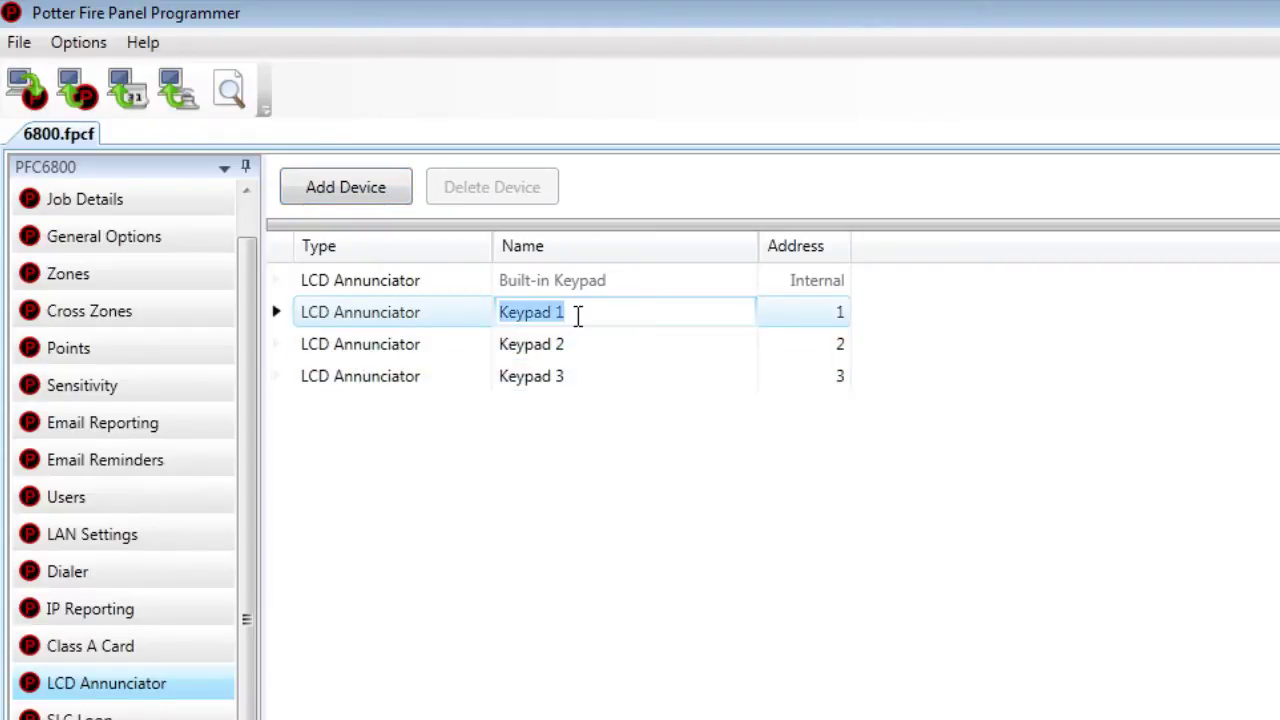
{"action": "type", "text": "Shipping"}
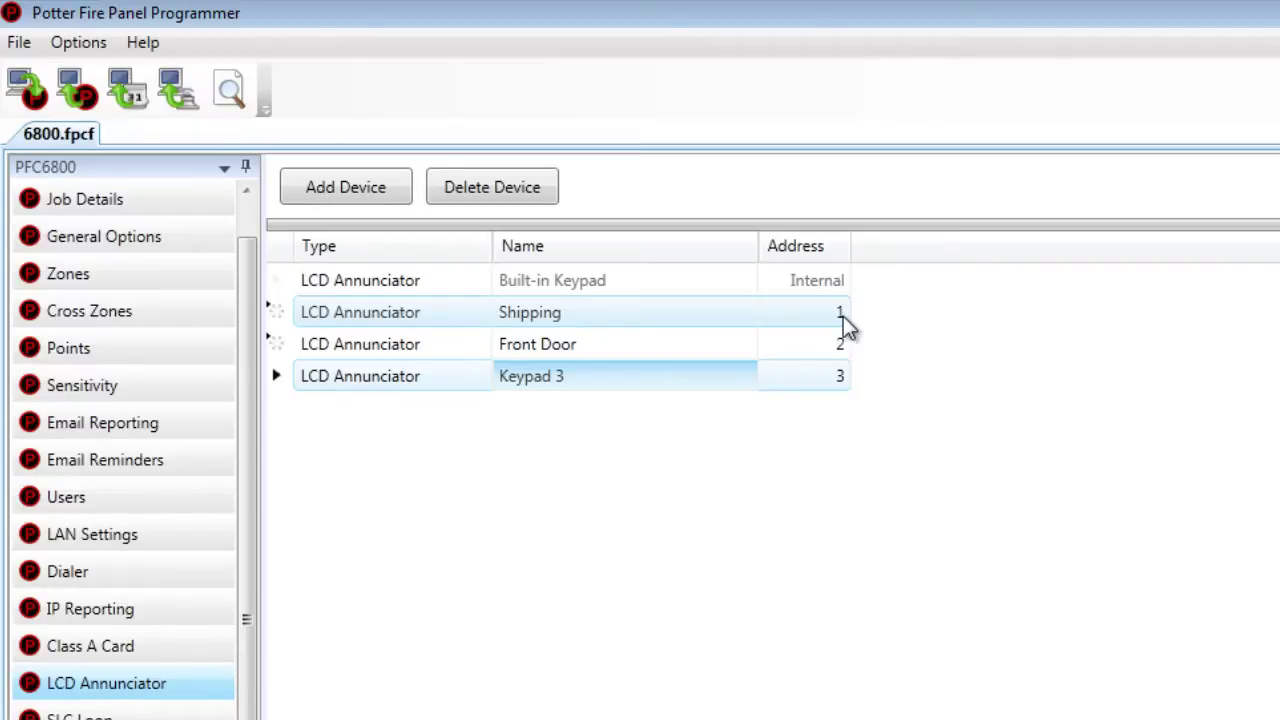
Step: Set the Shipping annunciator's address to 10 and the Front Door annunciator's address to 12
{"action": "left_click", "coordinate": [847, 320]}
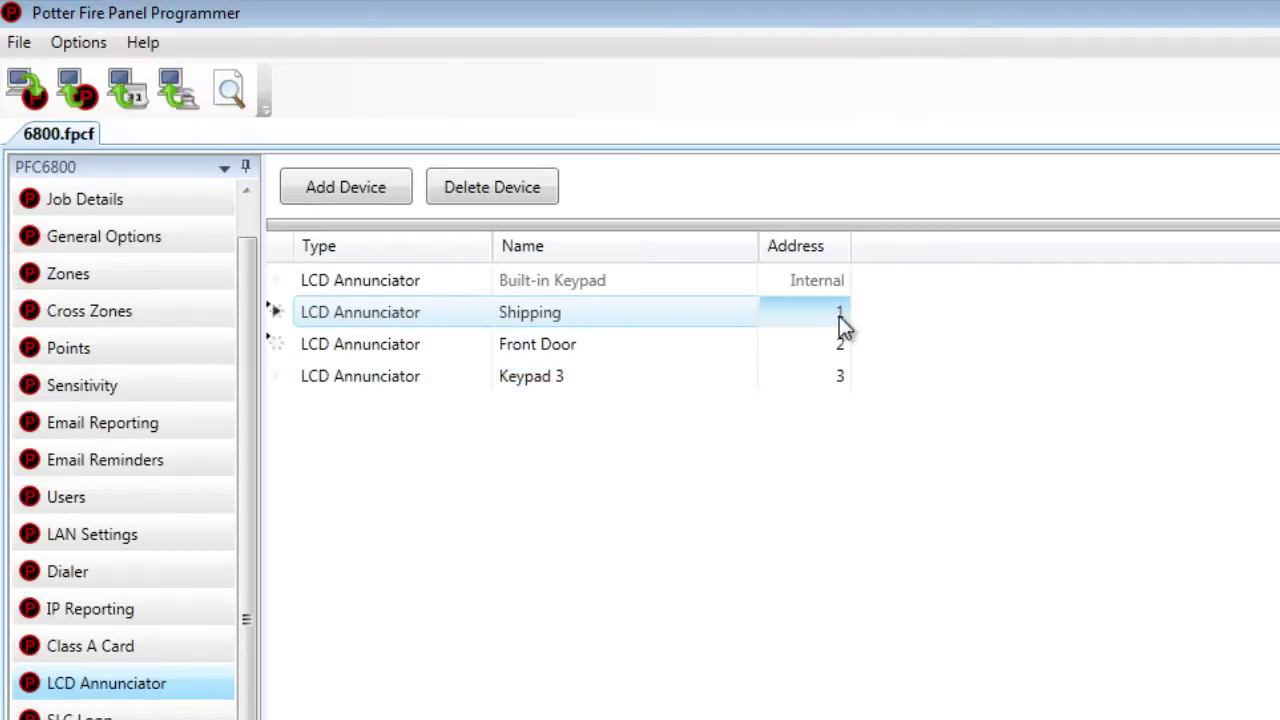
{"action": "left_click", "coordinate": [839, 316]}
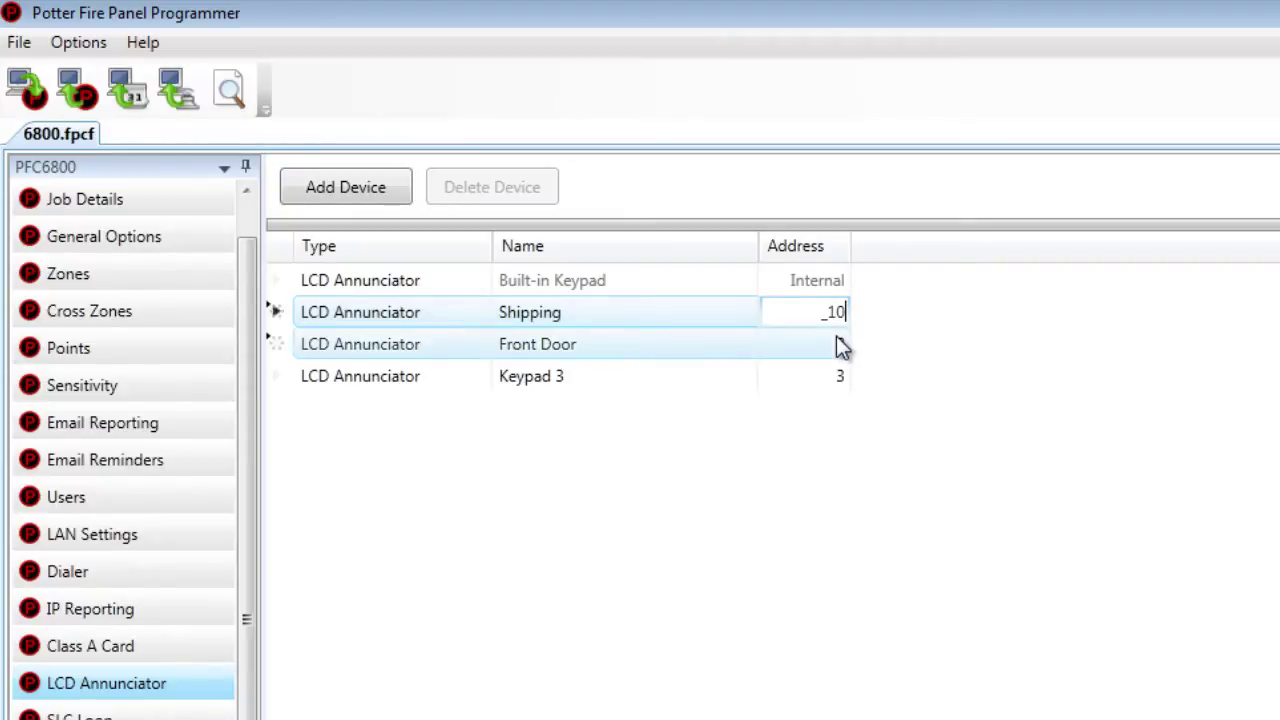
{"action": "left_click", "coordinate": [838, 344]}
{"action": "key", "text": "BackSpace"}
{"action": "type", "text": "12"}
Step: Delete the Keypad 3 annunciator from the LCD Annunciator list
{"action": "left_click", "coordinate": [833, 390]}
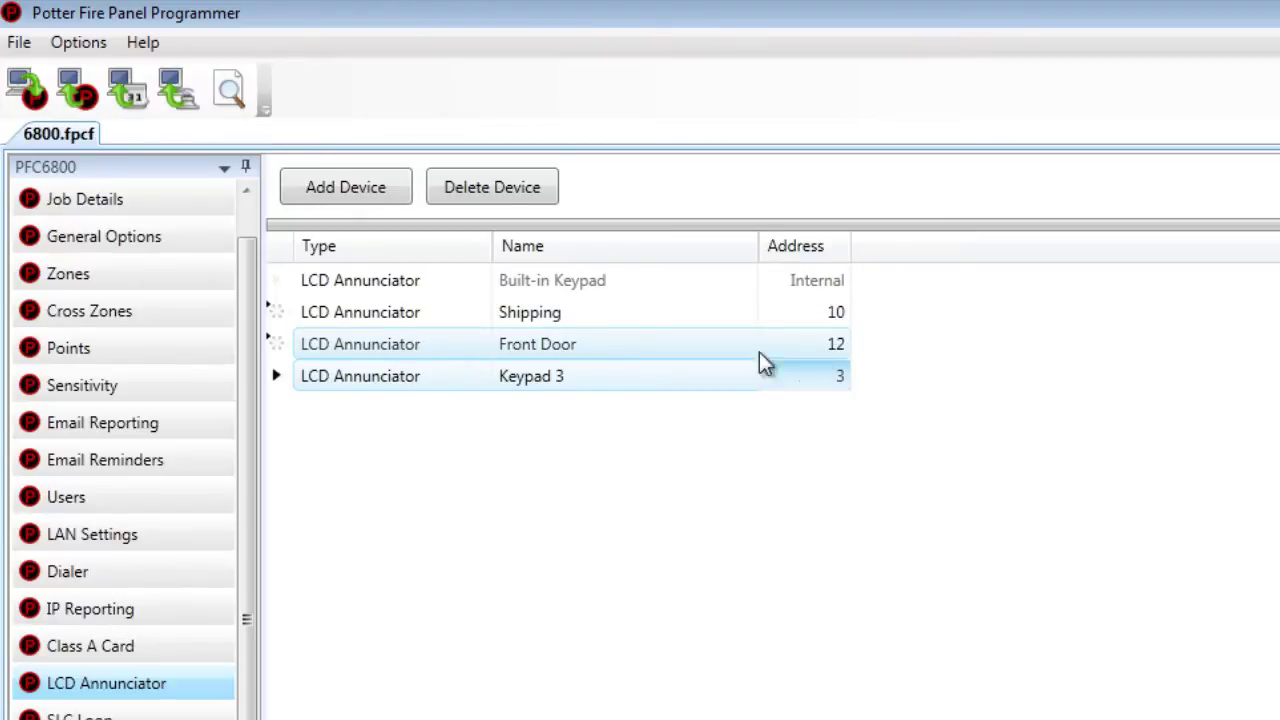
{"action": "left_click", "coordinate": [368, 380]}
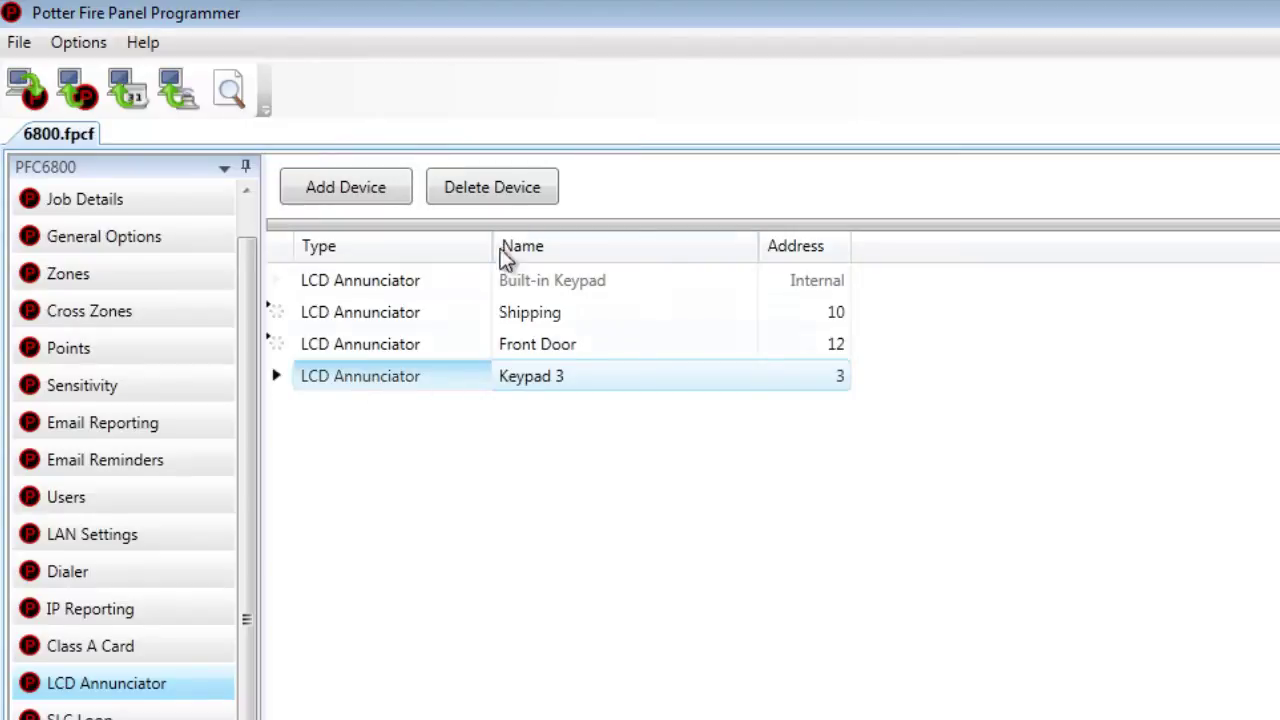
{"action": "left_click", "coordinate": [500, 187]}
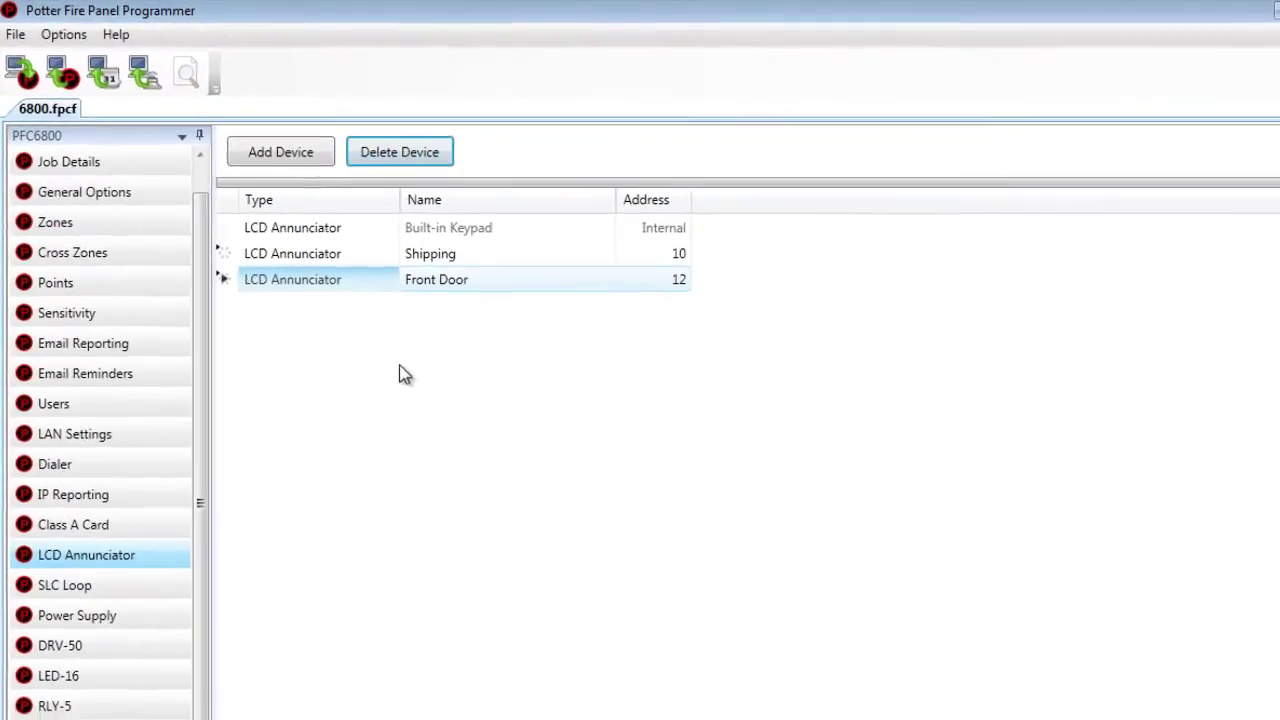
Step: Add four SLC loops to the panel's SLC Loop list
{"action": "left_click", "coordinate": [166, 639]}
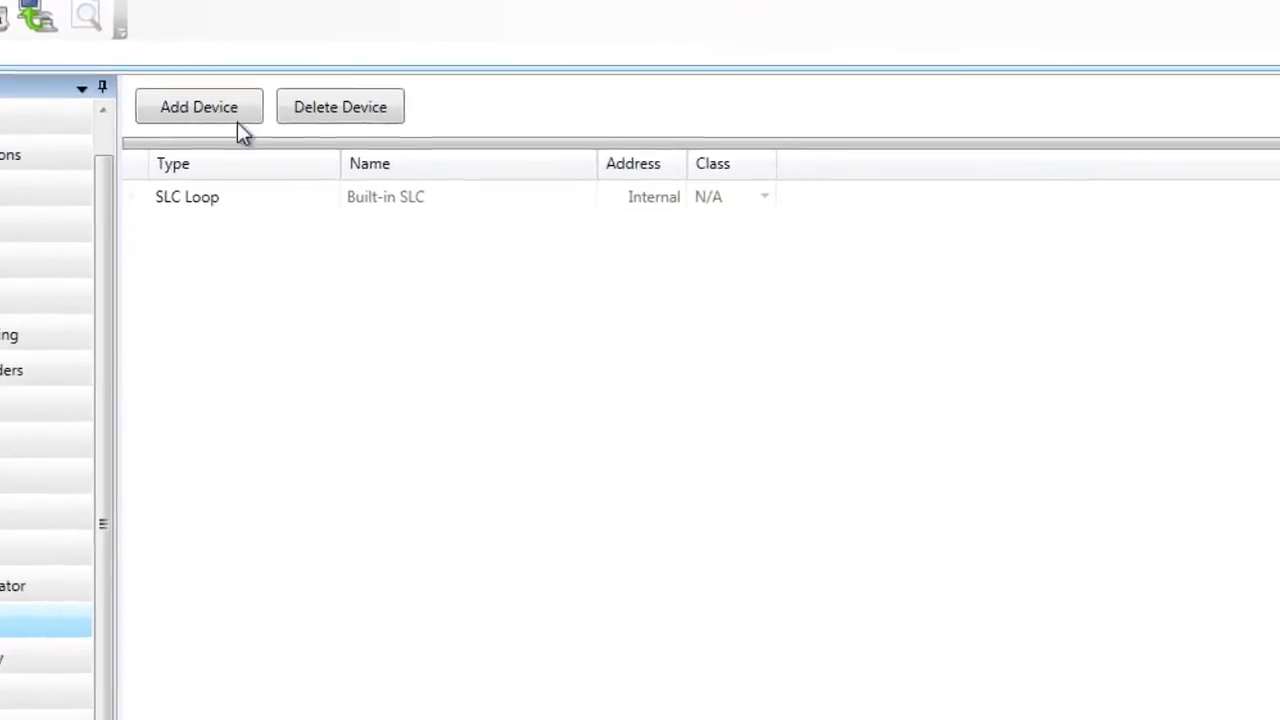
{"action": "left_click", "coordinate": [180, 86]}
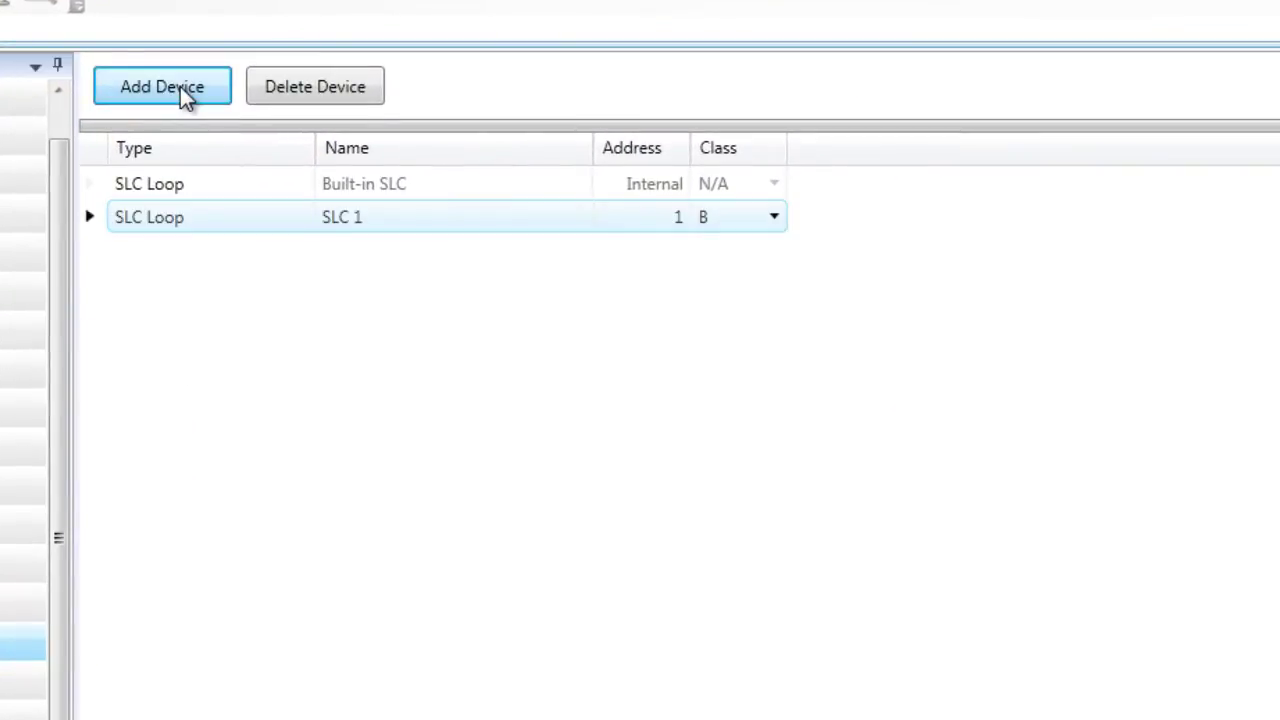
{"action": "left_click", "coordinate": [180, 86]}
{"action": "left_click", "coordinate": [180, 86]}
{"action": "left_click", "coordinate": [180, 86]}
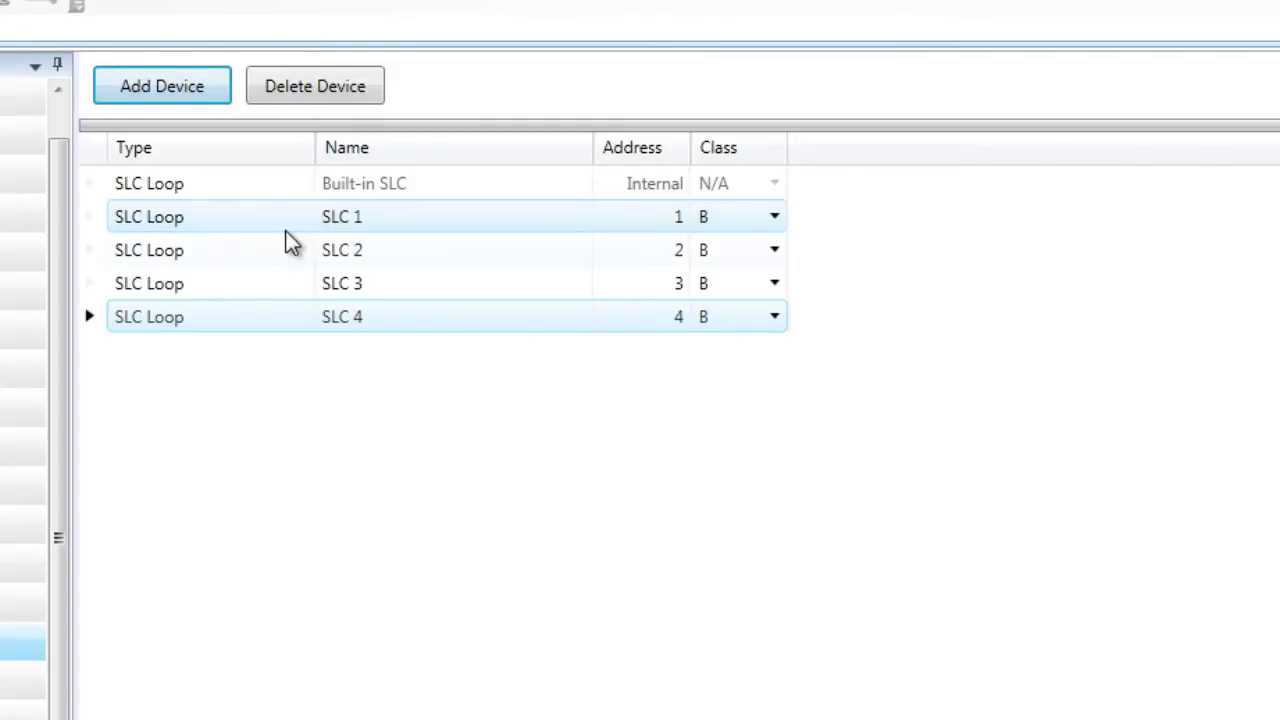
Step: Rename the SLC 1 loop as 4TH SLC
{"action": "double_click", "coordinate": [406, 214]}
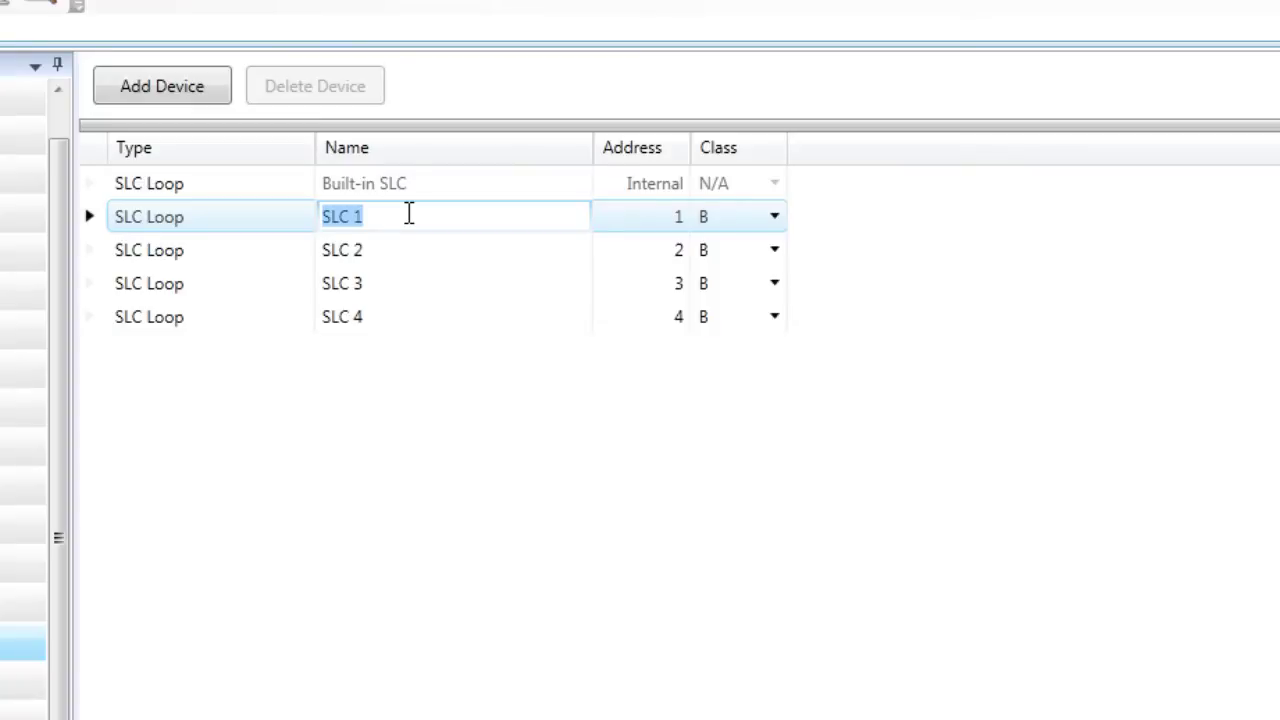
{"action": "type", "text": "4th"}
{"action": "key", "text": "BackSpace"}
{"action": "key", "text": "BackSpace"}
{"action": "key", "text": "Tab"}
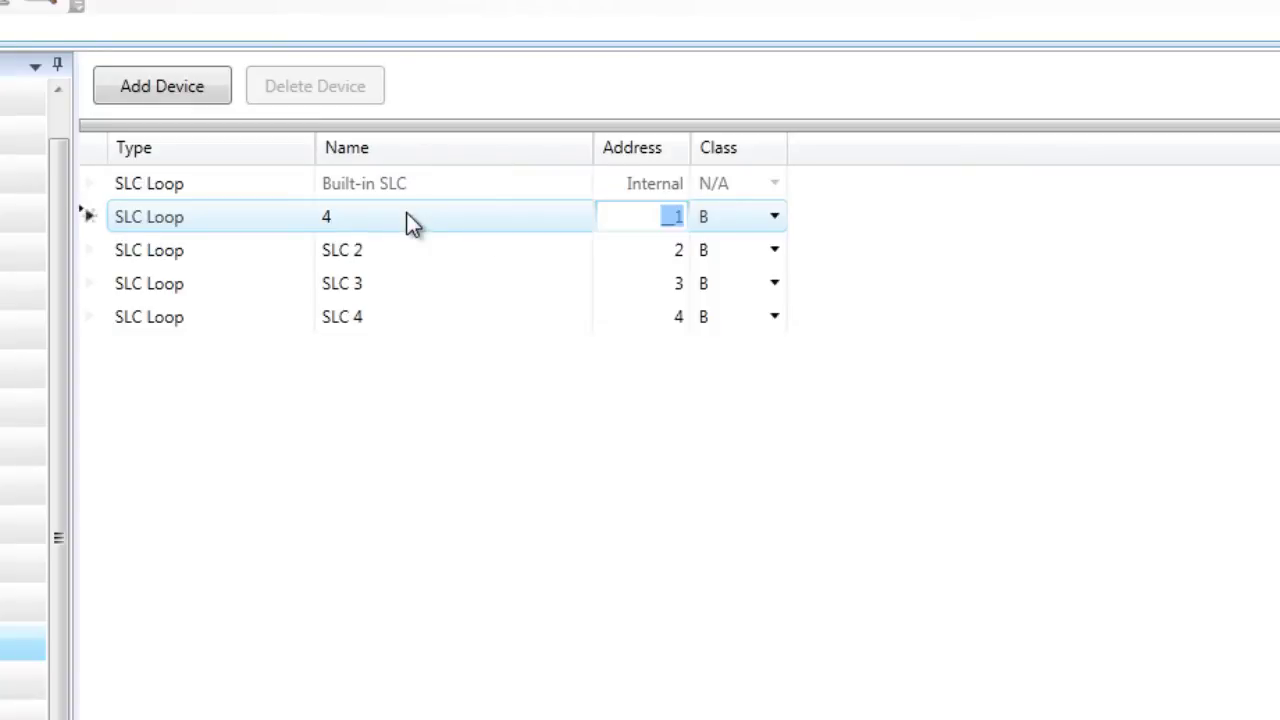
{"action": "left_click", "coordinate": [406, 214]}
Step: Rename the SLC 2 loop as 5TH SLC and the SLC 3 loop as 6TH SLC
{"action": "double_click", "coordinate": [393, 250]}
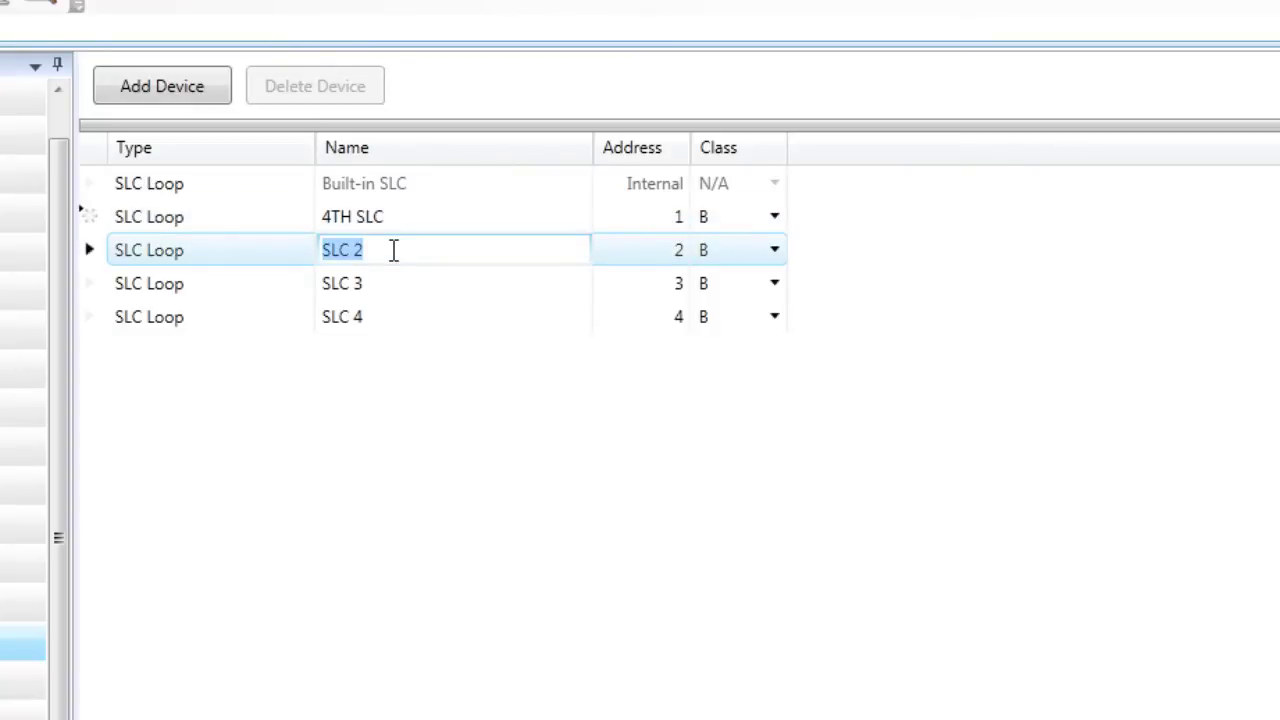
{"action": "type", "text": "5TH SLC"}
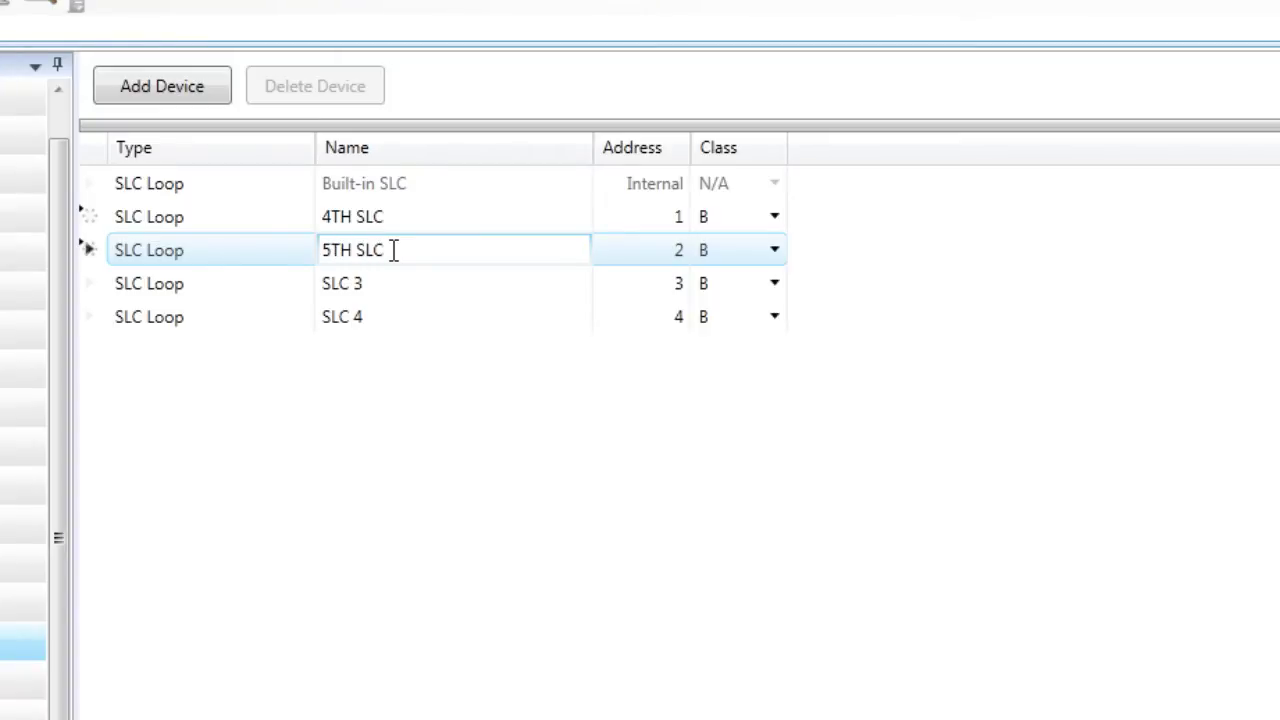
{"action": "left_click", "coordinate": [423, 290]}
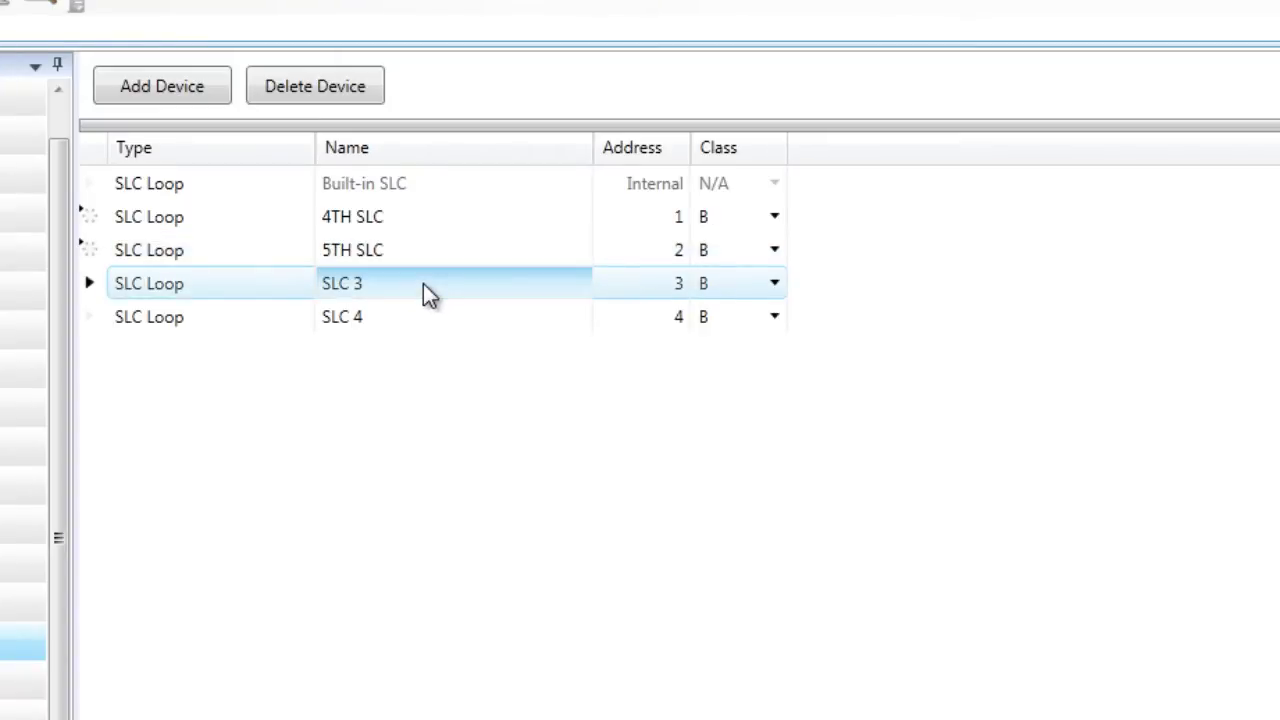
{"action": "left_click", "coordinate": [423, 283]}
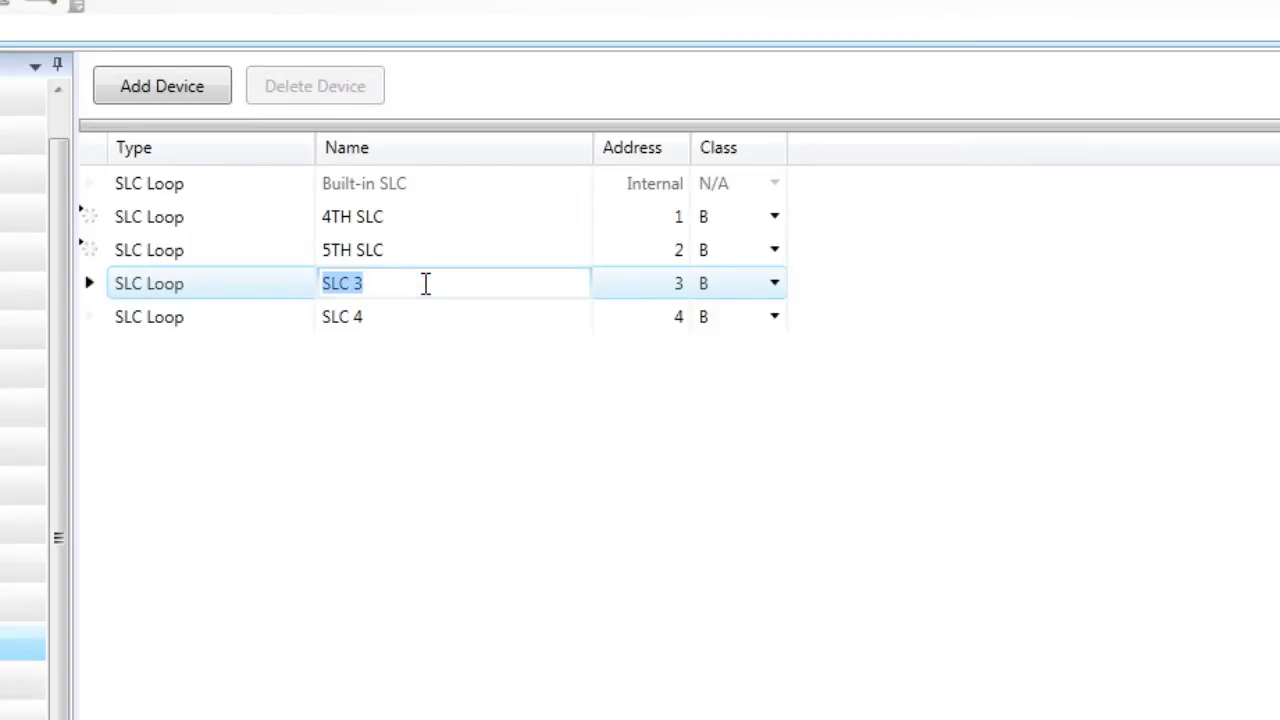
{"action": "type", "text": "6TH SLC"}
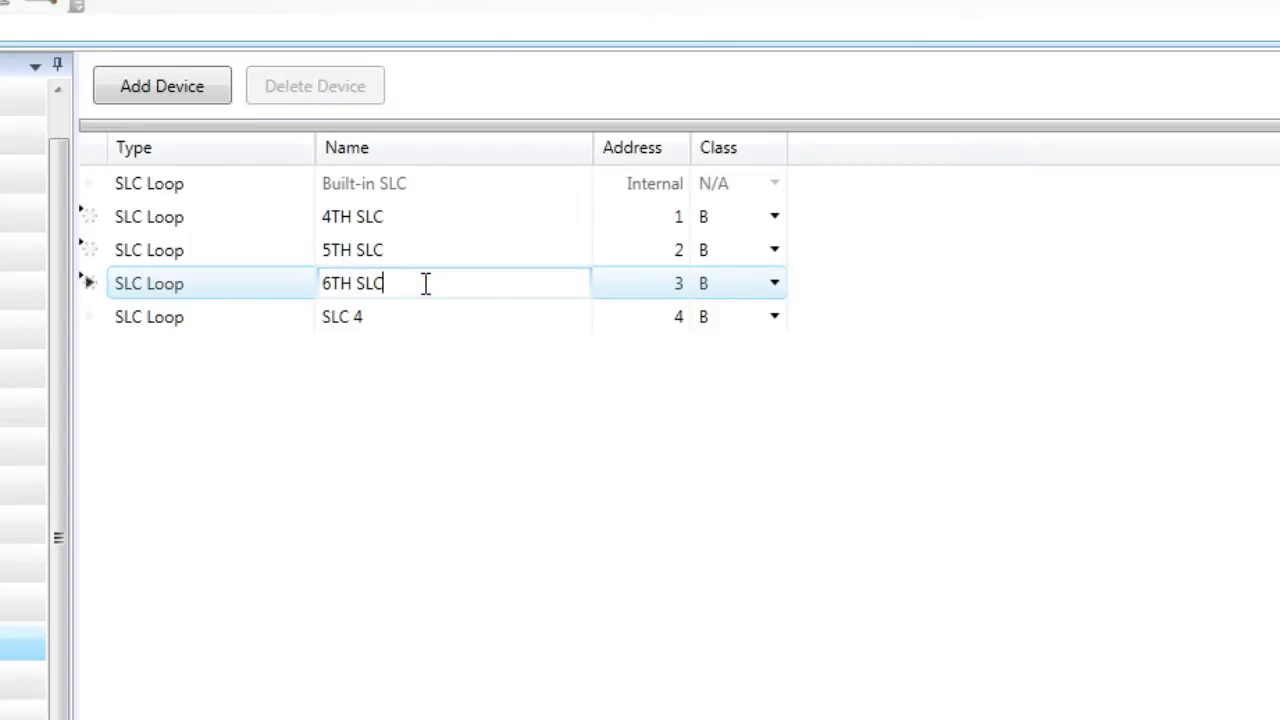
{"action": "left_click", "coordinate": [371, 316]}
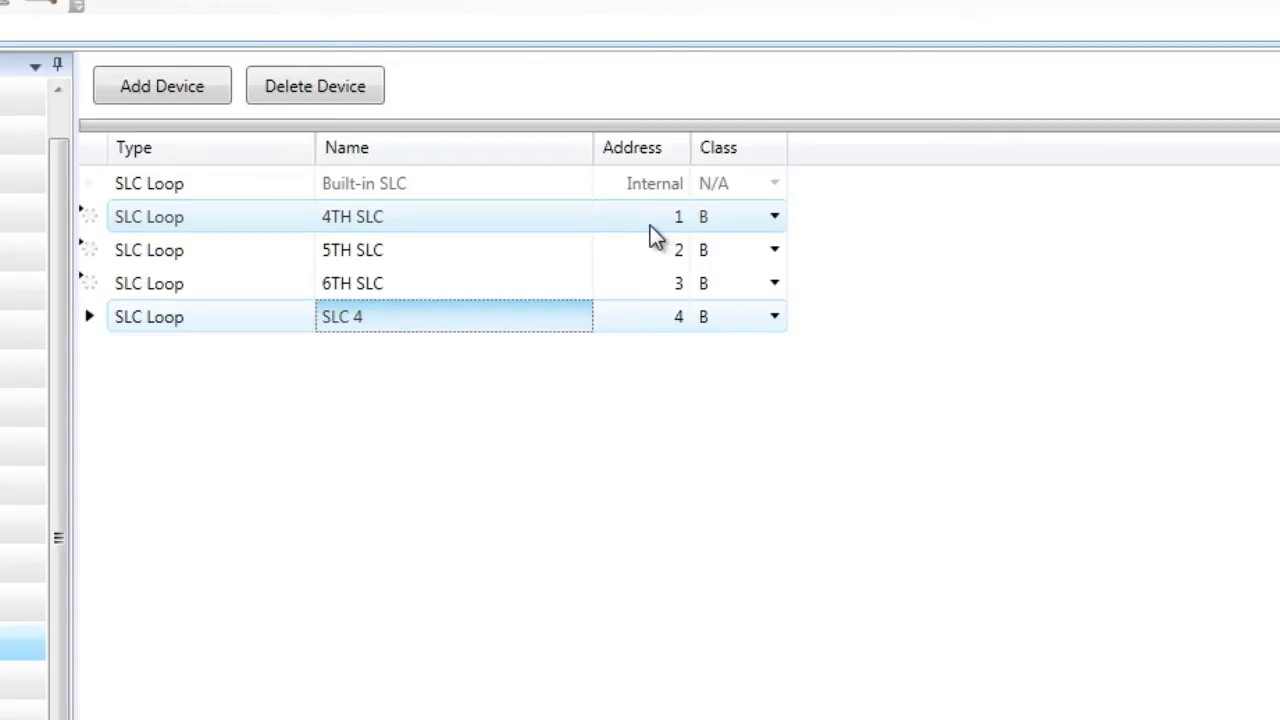
Step: Set the address of the 4TH SLC loop to 15 and of the 5TH SLC loop to 17
{"action": "left_click", "coordinate": [657, 222]}
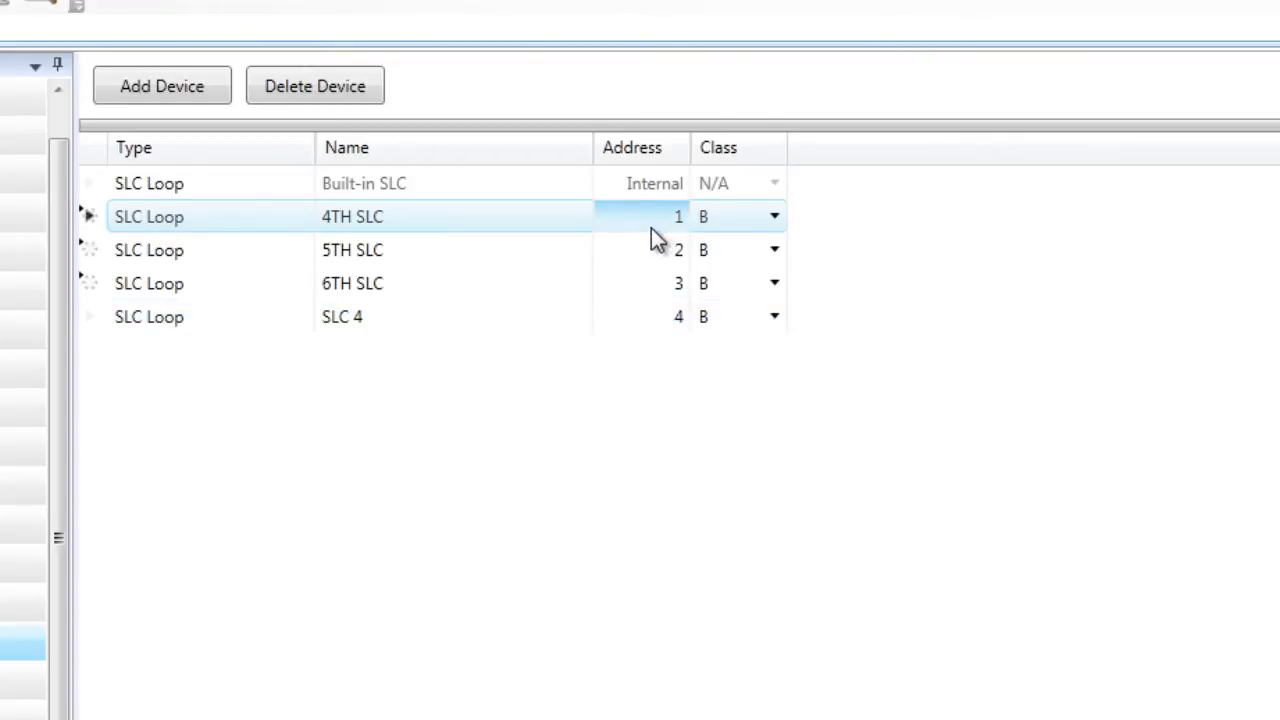
{"action": "left_click", "coordinate": [662, 222]}
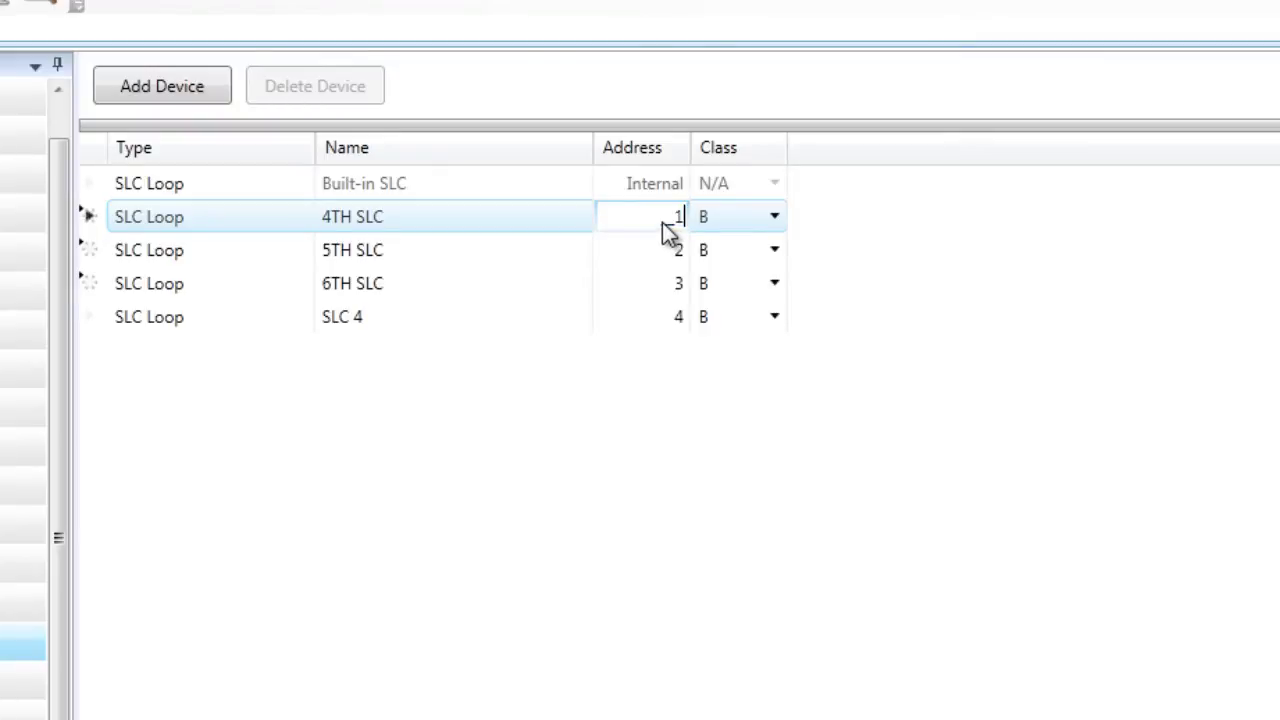
{"action": "type", "text": "15"}
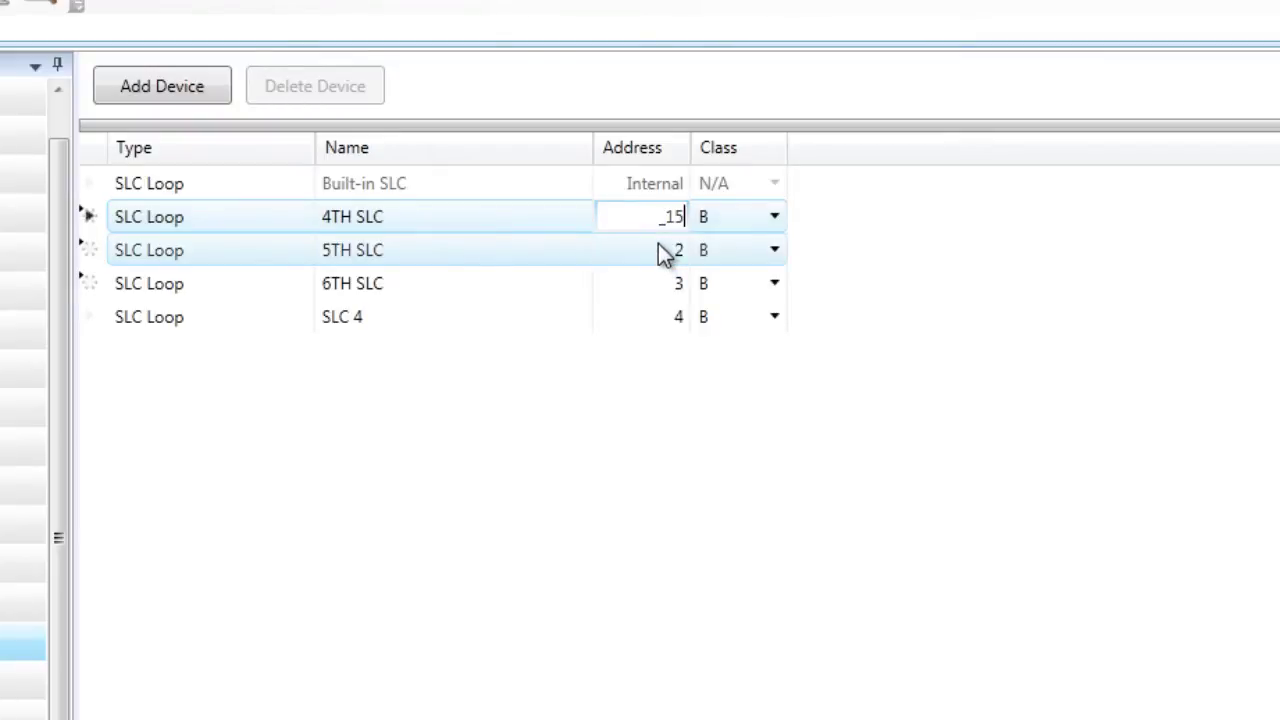
{"action": "left_click", "coordinate": [658, 245]}
{"action": "left_click", "coordinate": [658, 245]}
{"action": "type", "text": "17"}
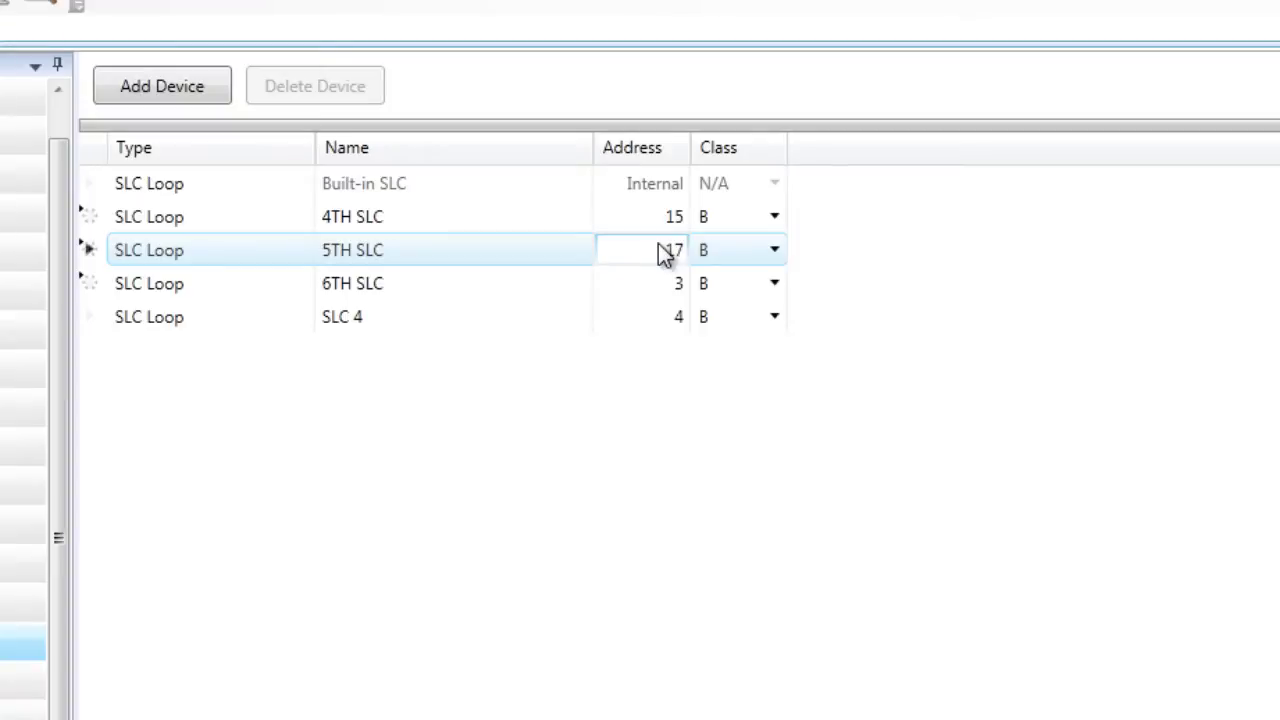
{"action": "left_click", "coordinate": [661, 289]}
{"action": "left_click", "coordinate": [661, 293]}
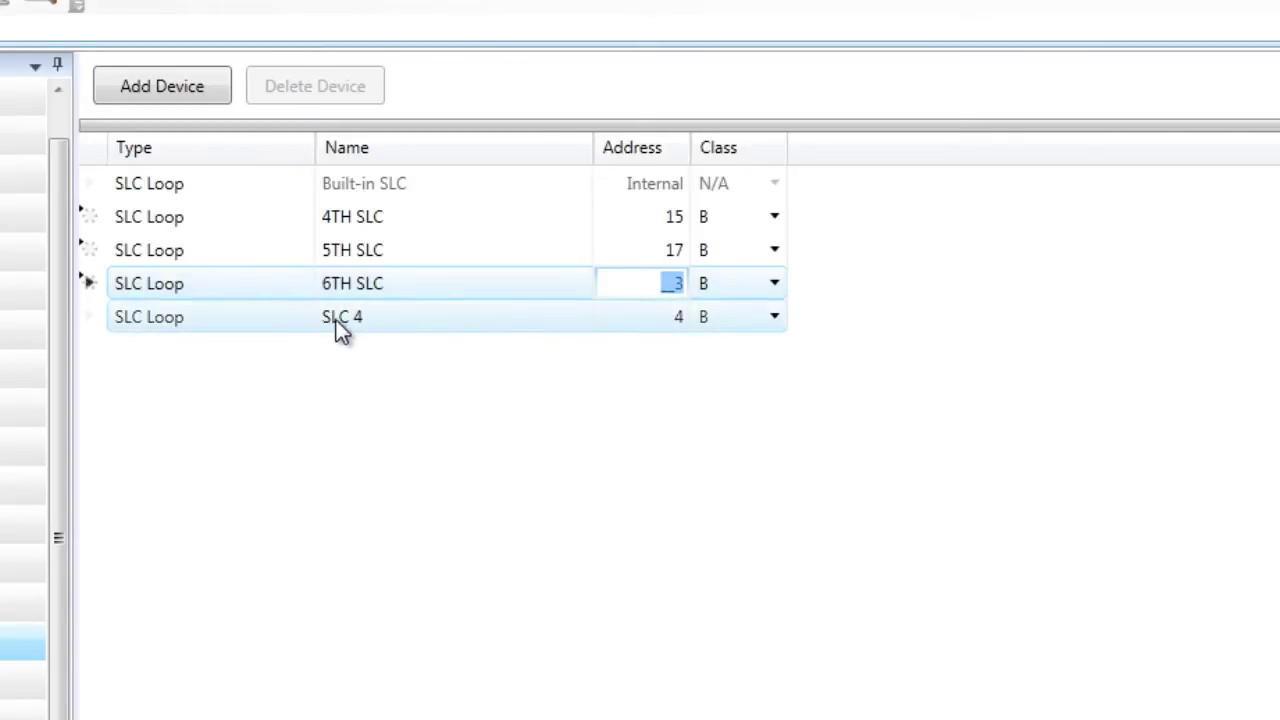
Step: Delete the SLC 4 loop from the SLC Loop list
{"action": "left_click", "coordinate": [213, 320]}
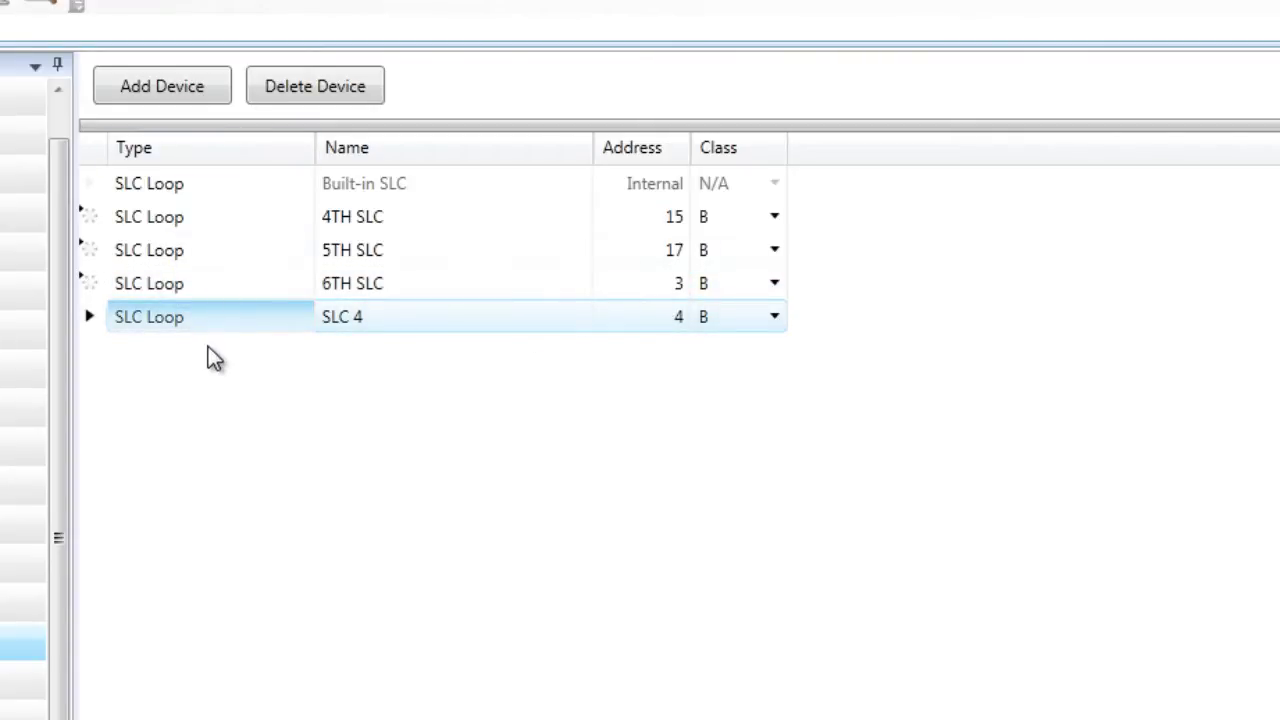
{"action": "left_click", "coordinate": [309, 92]}
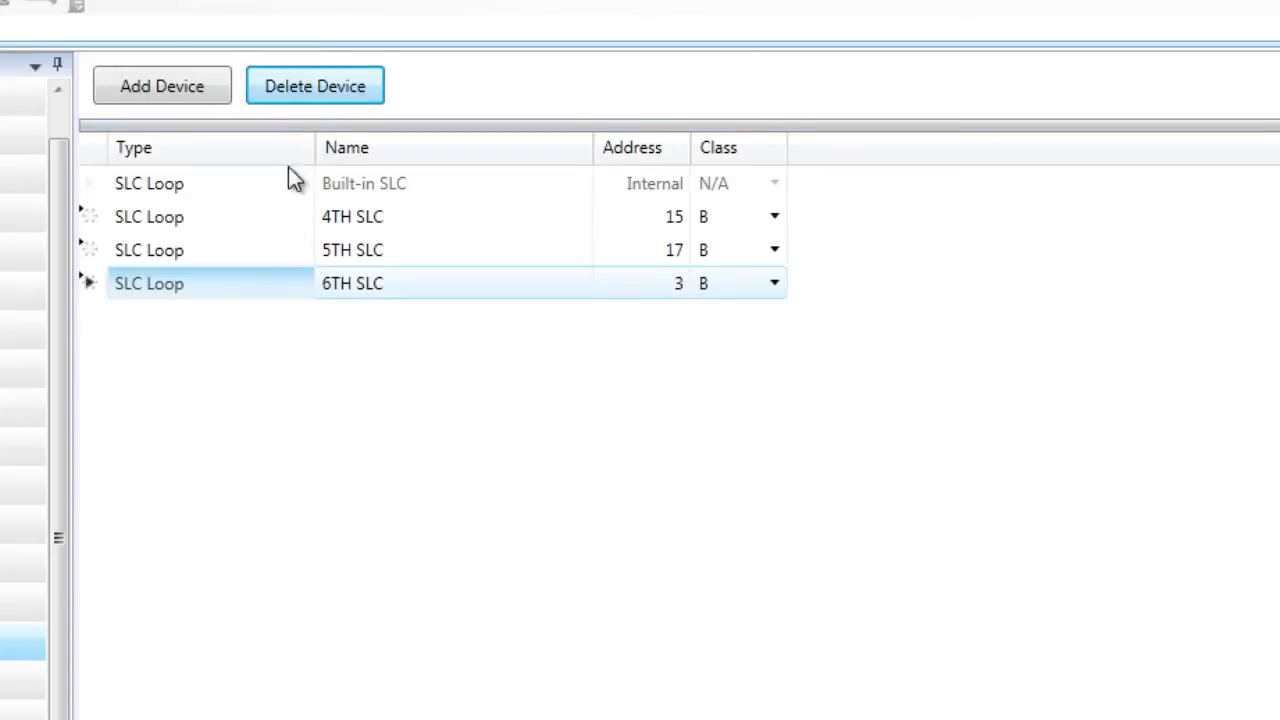
Step: Set the class of the 4TH SLC loop to A and return it to B
{"action": "left_click", "coordinate": [773, 217]}
{"action": "left_click", "coordinate": [773, 216]}
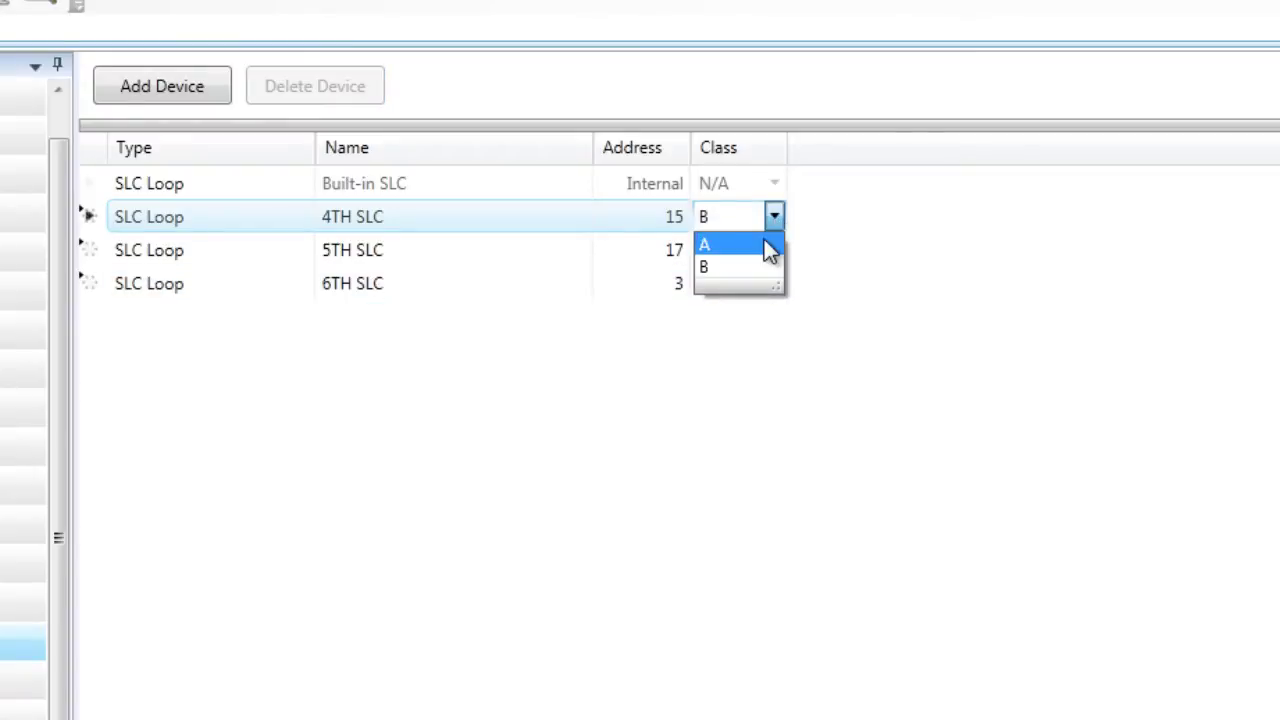
{"action": "left_click", "coordinate": [770, 246]}
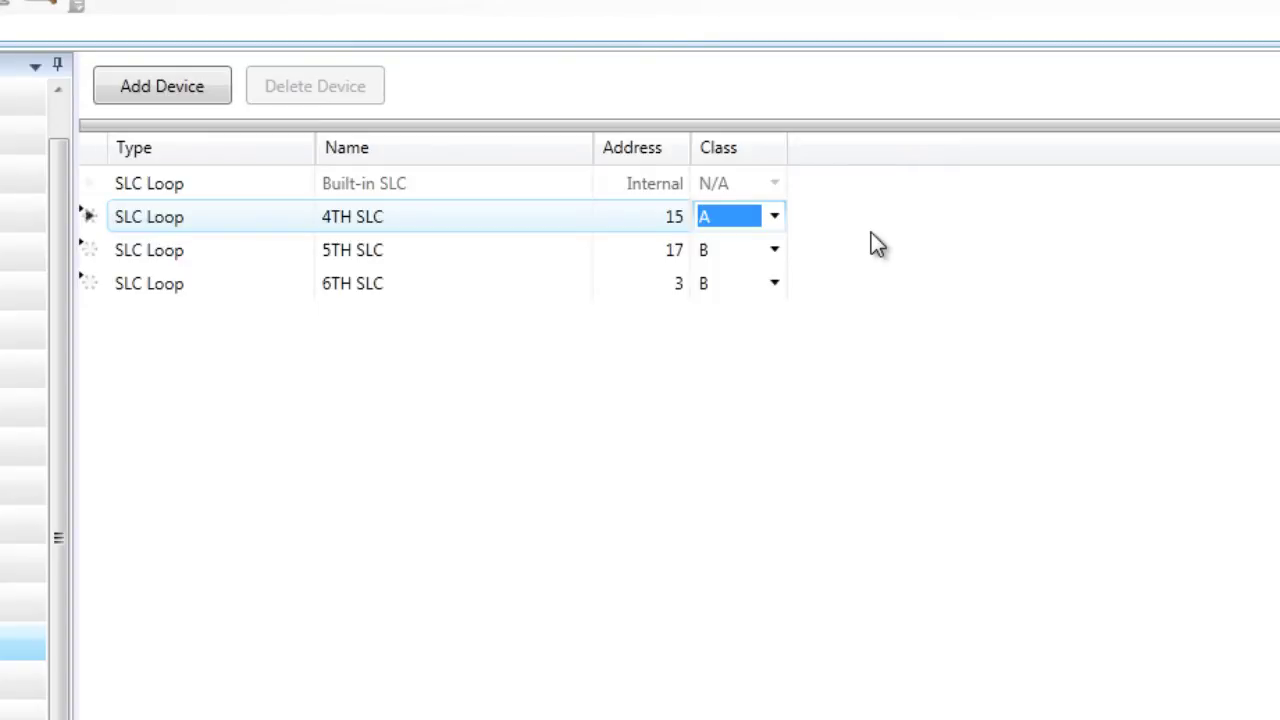
{"action": "left_click", "coordinate": [777, 219]}
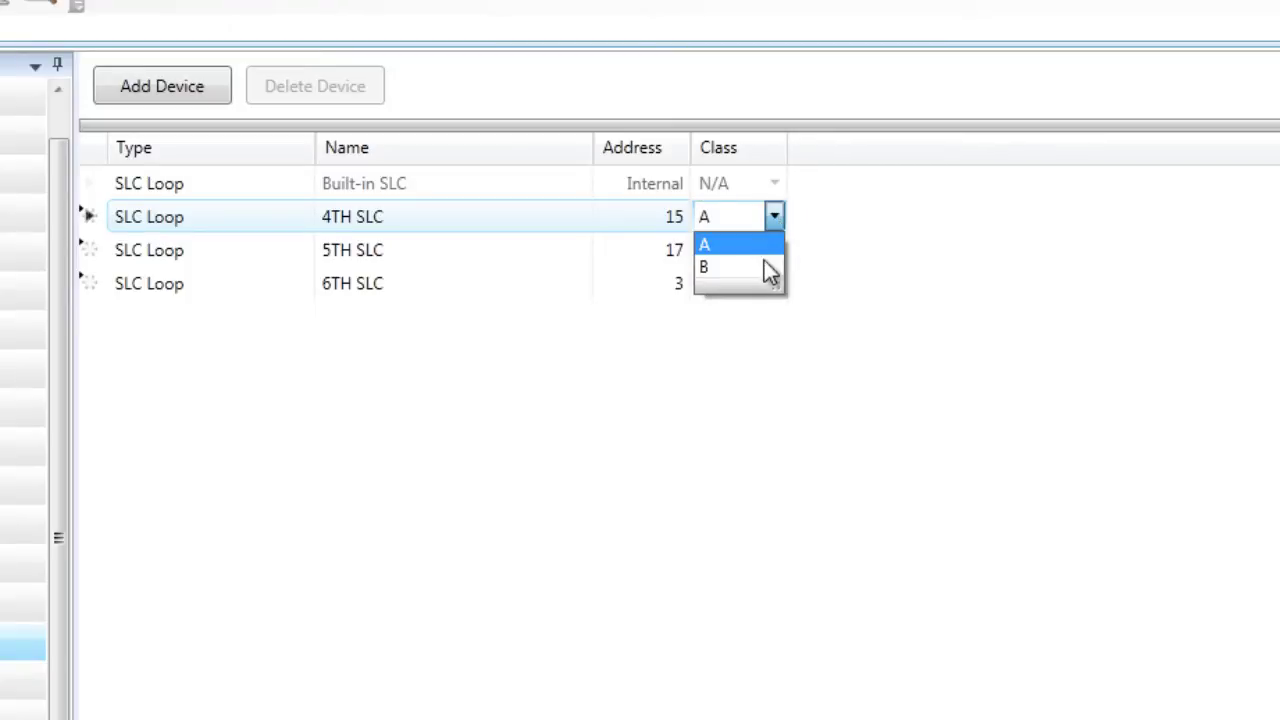
{"action": "left_click", "coordinate": [764, 262]}
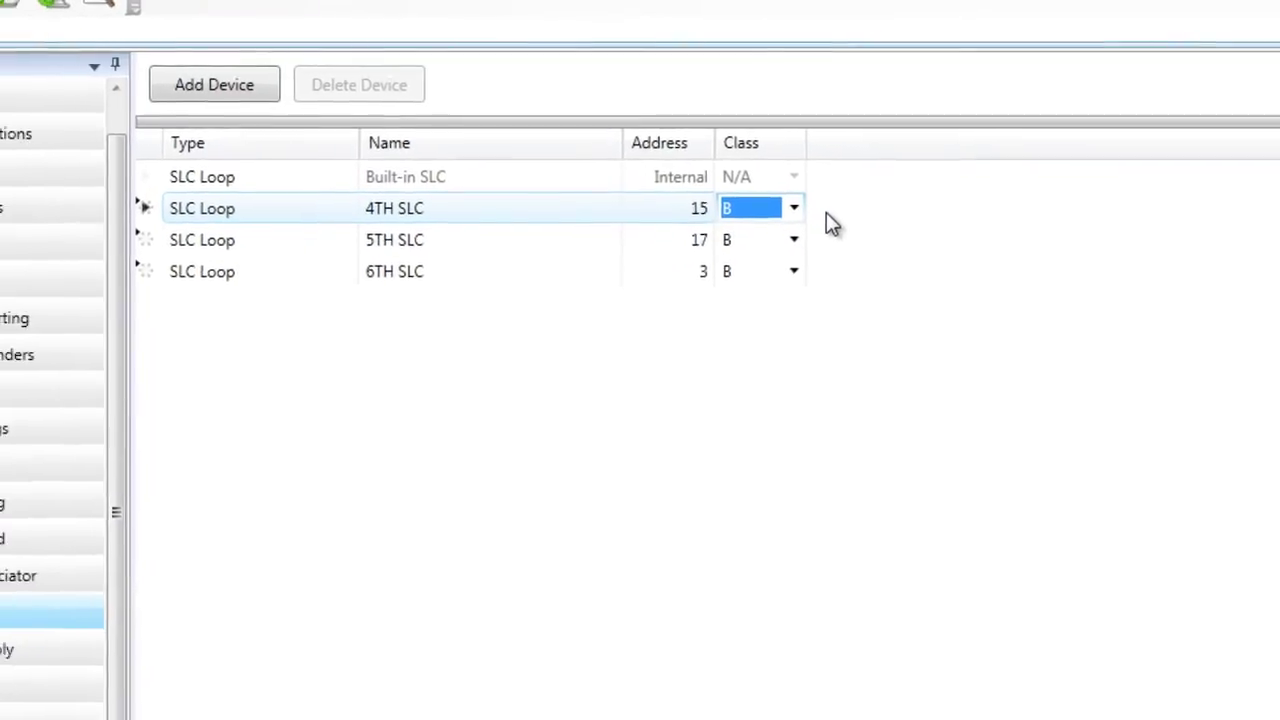
Step: Add four PSN-1000 power supplies to the Power Supply list
{"action": "left_click", "coordinate": [69, 622]}
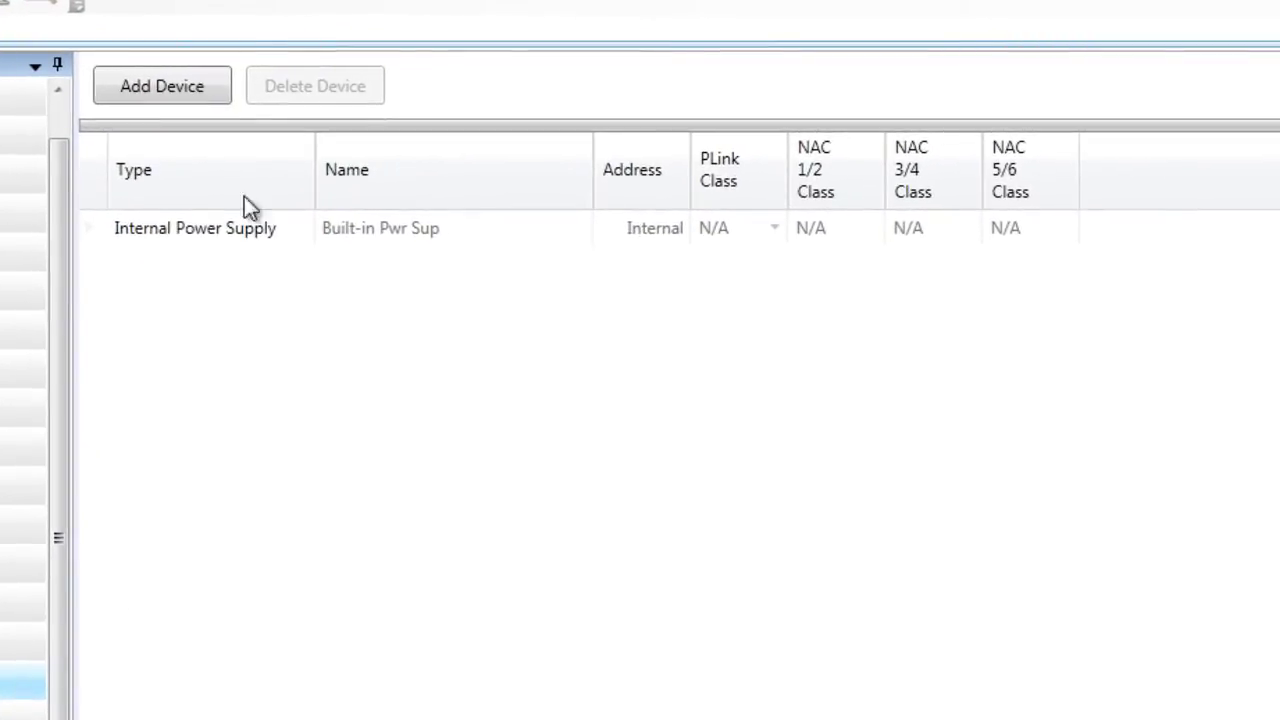
{"action": "left_click", "coordinate": [178, 91]}
{"action": "left_click", "coordinate": [178, 91]}
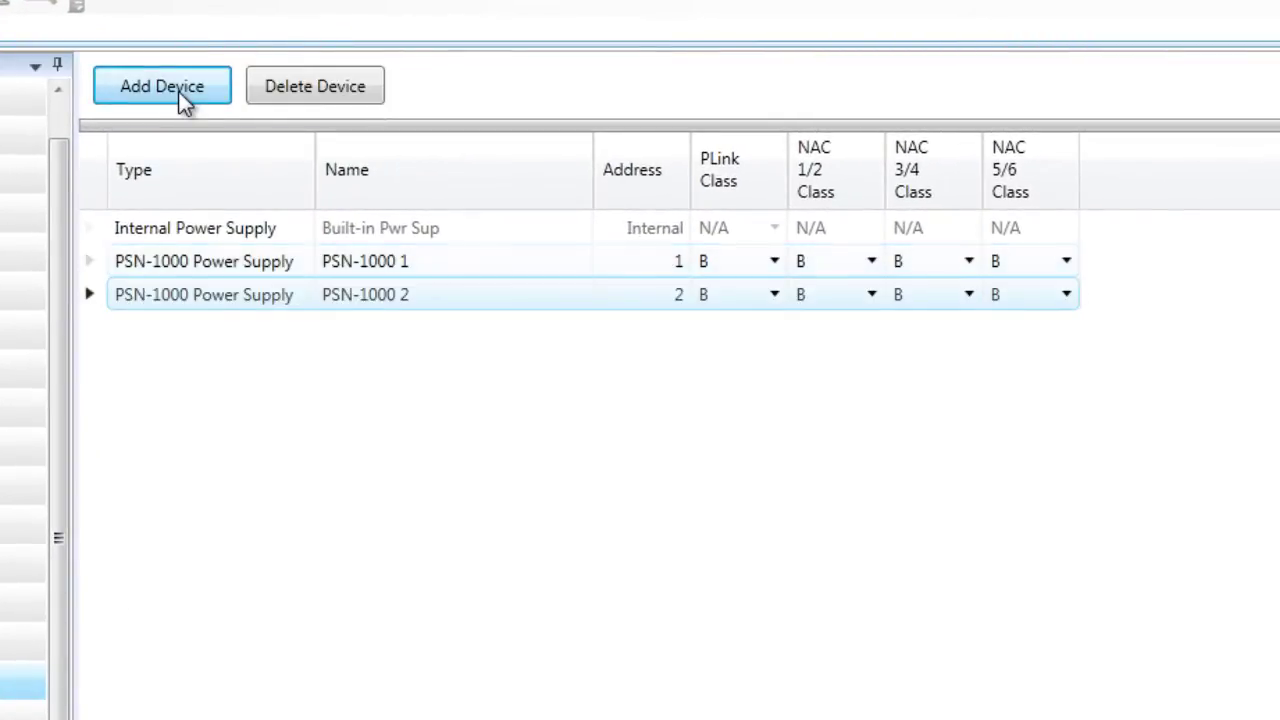
{"action": "left_click", "coordinate": [178, 91]}
{"action": "left_click", "coordinate": [178, 91]}
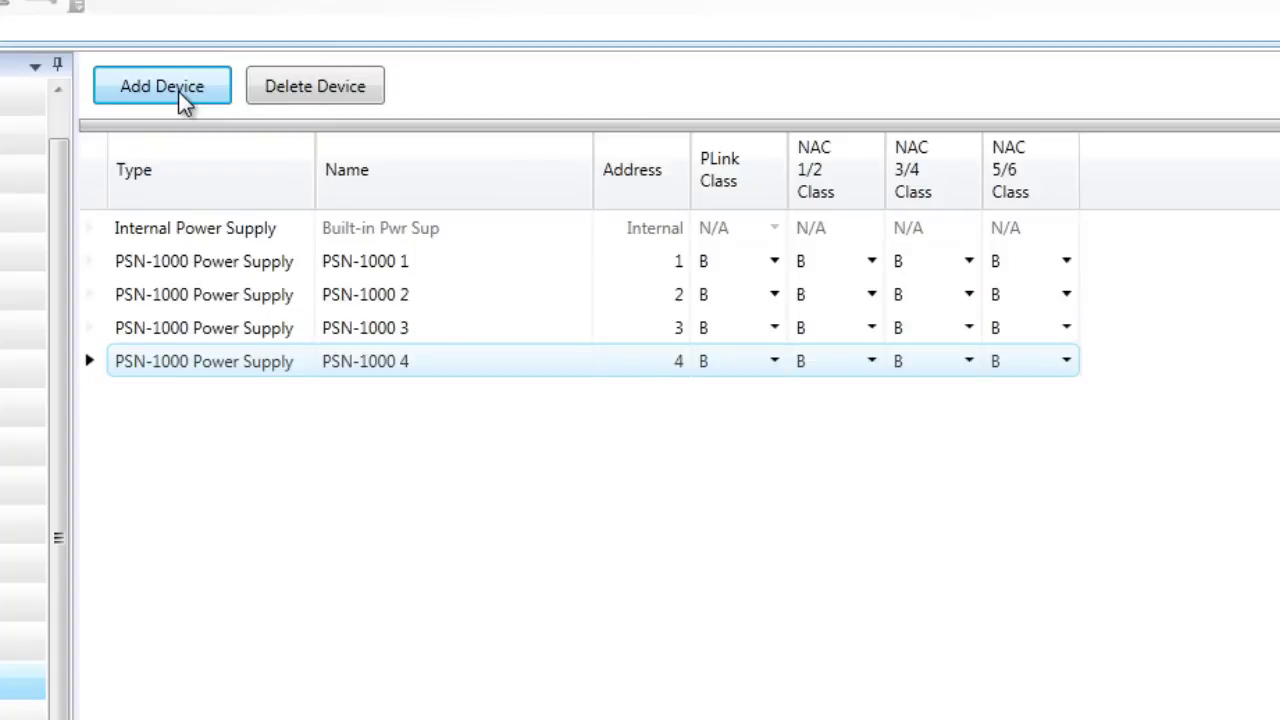
Step: Rename the PSN-1000 1 power supply as 2ND PWR and PSN-1000 2 as 3RD PWR
{"action": "left_click", "coordinate": [365, 262]}
{"action": "left_click", "coordinate": [365, 264]}
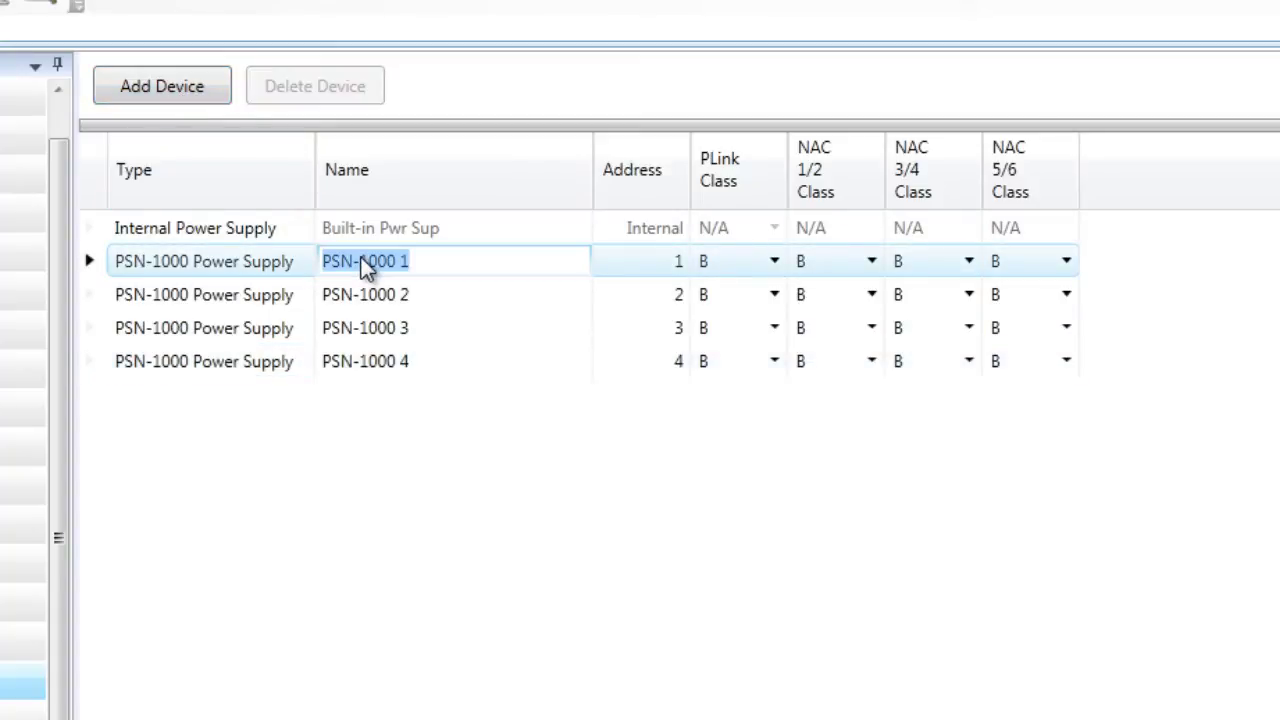
{"action": "type", "text": "2ND PWR"}
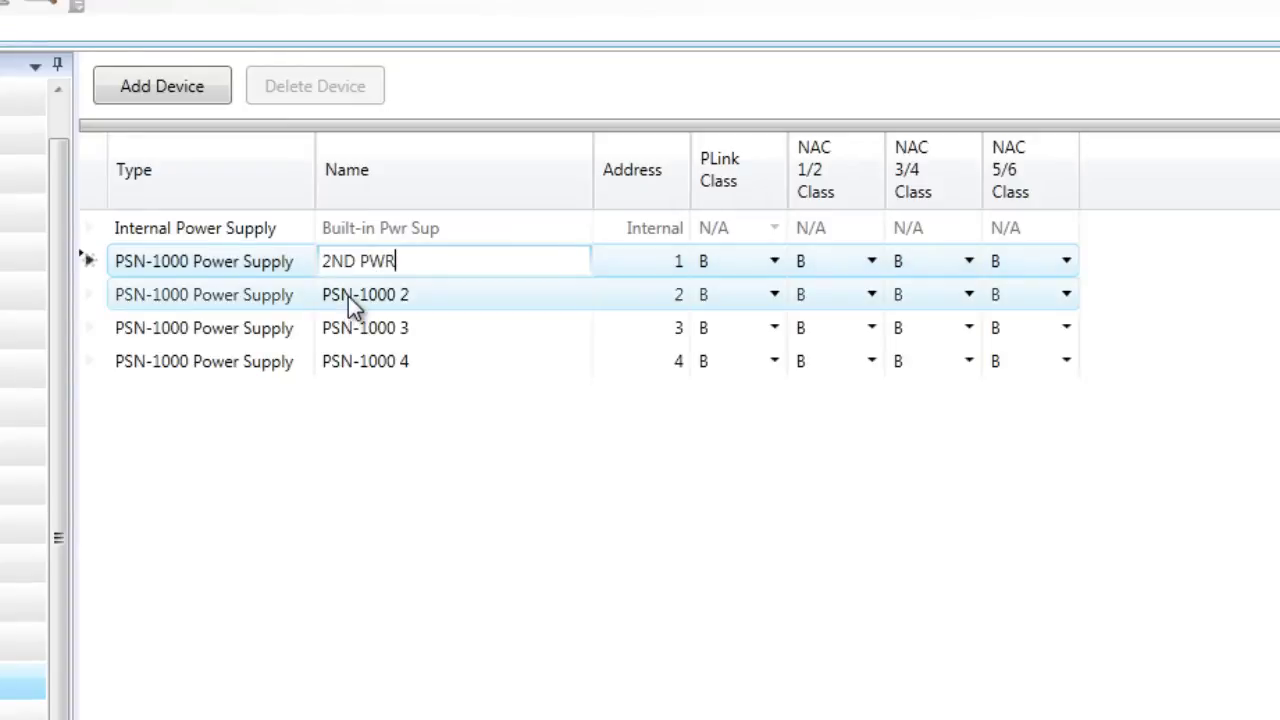
{"action": "left_click", "coordinate": [349, 297]}
{"action": "left_click", "coordinate": [348, 296]}
{"action": "type", "text": "3"}
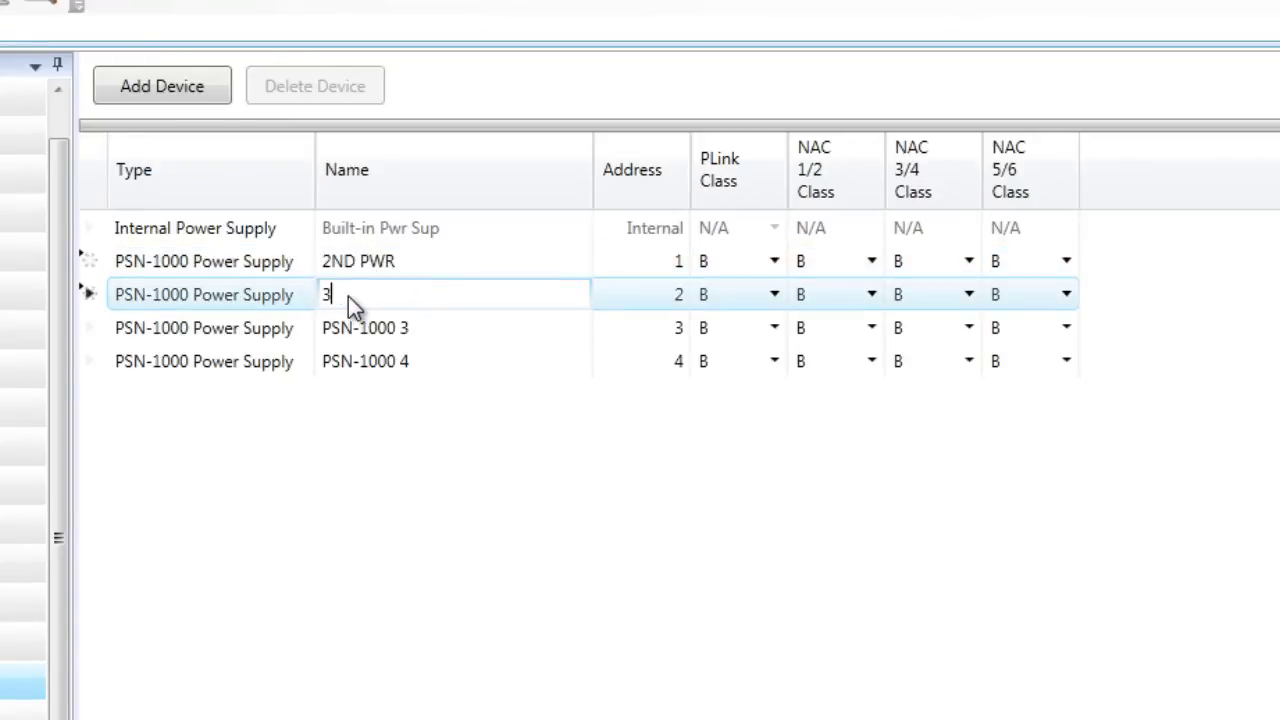
{"action": "type", "text": "RD PWR"}
Step: Rename the PSN-1000 3 power supply as 4TH PWR
{"action": "left_click", "coordinate": [358, 323]}
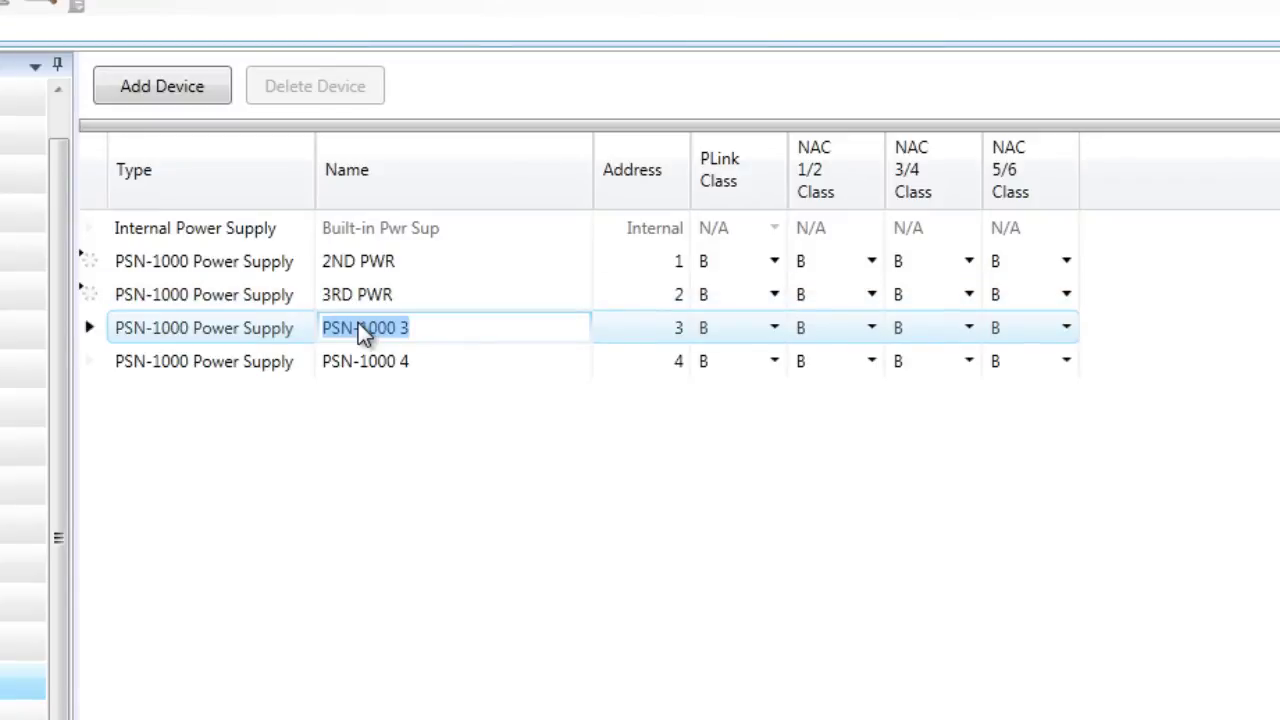
{"action": "type", "text": "4TH PWR"}
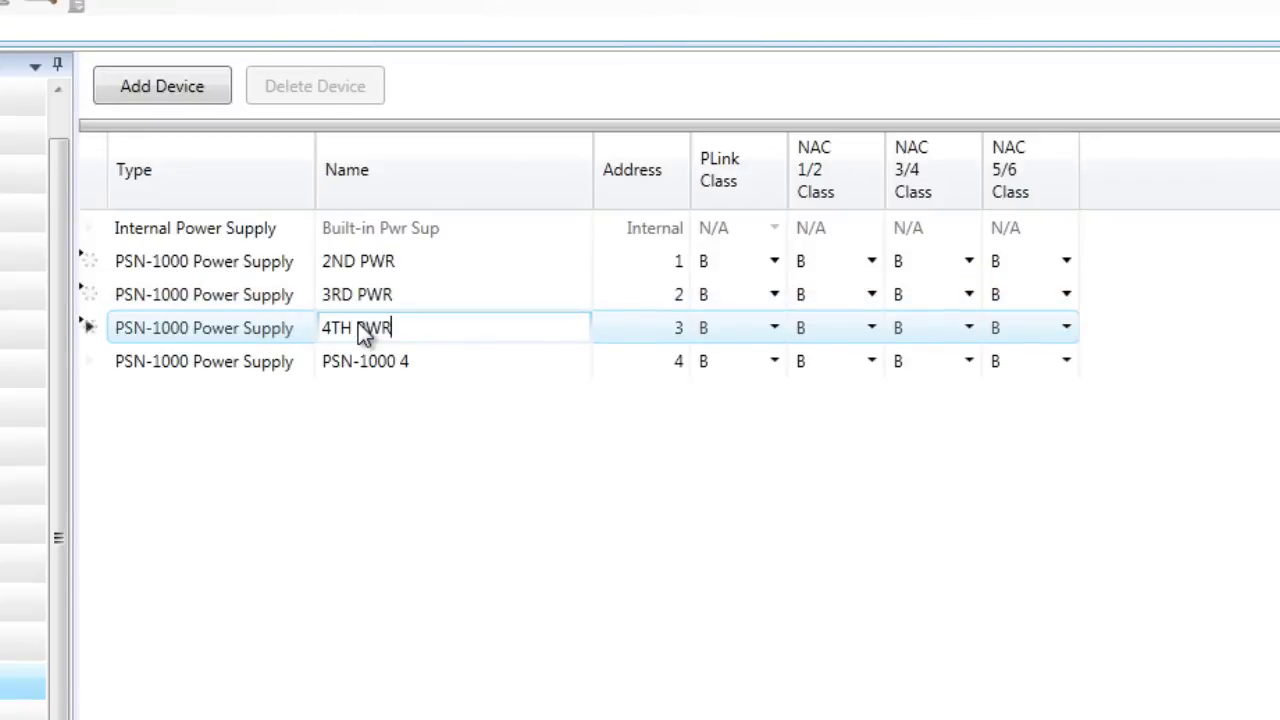
{"action": "left_click", "coordinate": [356, 363]}
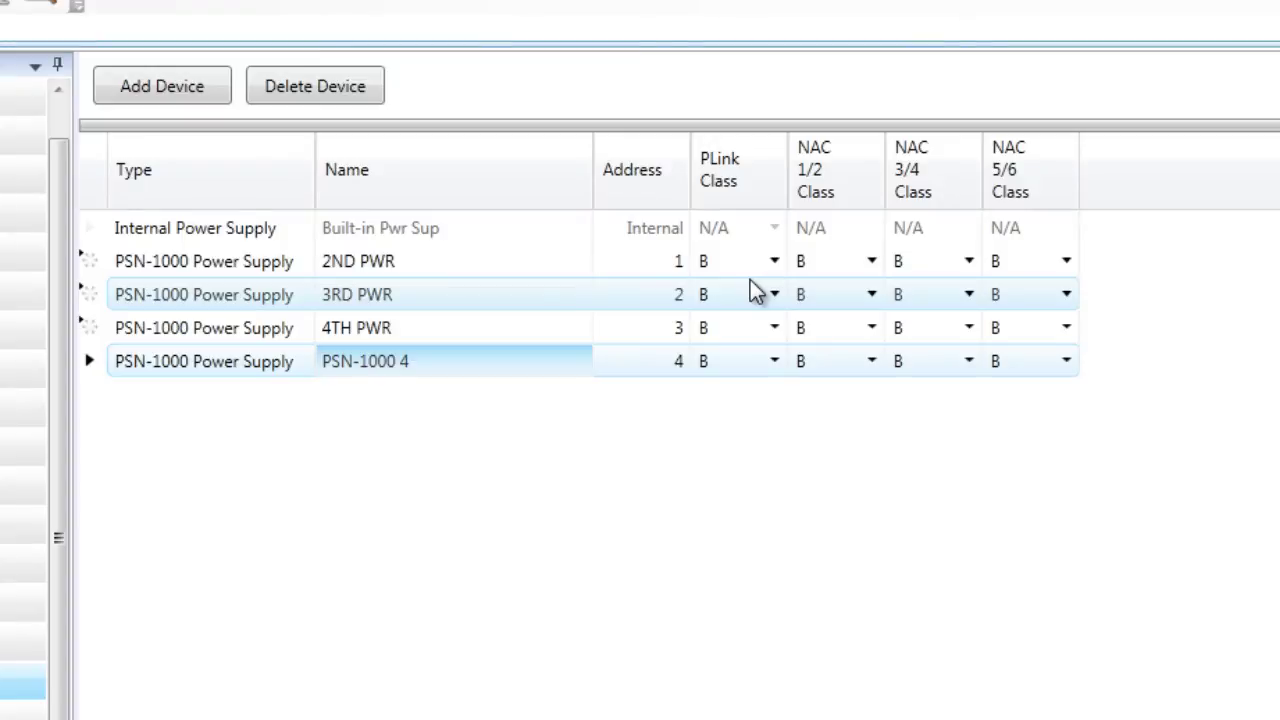
Step: Set the PLink class of the 2ND PWR power supply to A and return it to B
{"action": "left_click", "coordinate": [775, 262]}
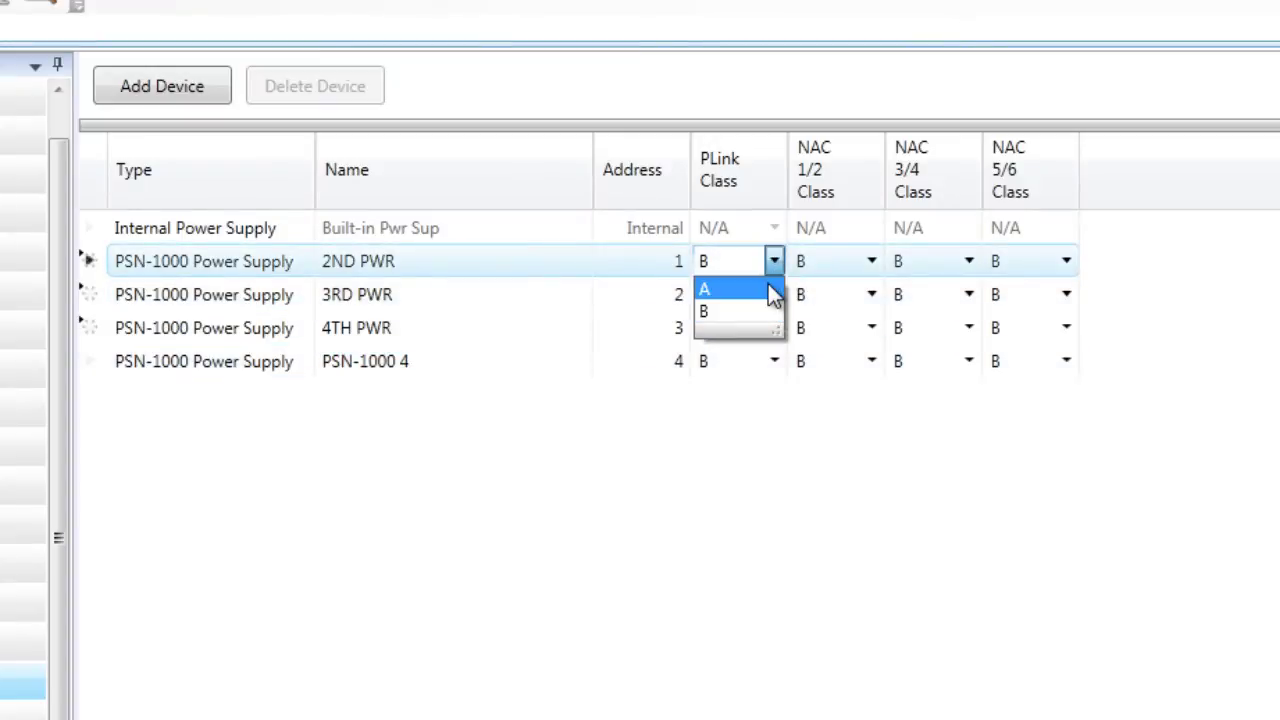
{"action": "left_click", "coordinate": [771, 289]}
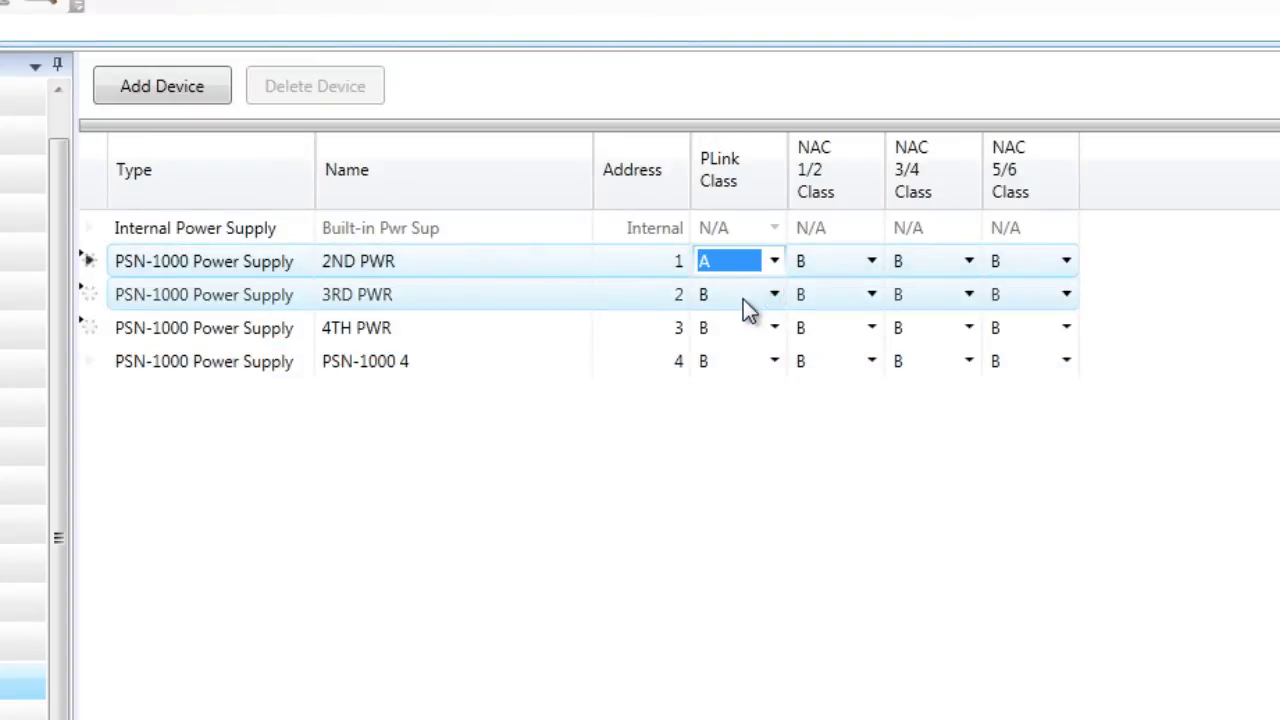
{"action": "left_click", "coordinate": [776, 260]}
{"action": "left_click", "coordinate": [772, 300]}
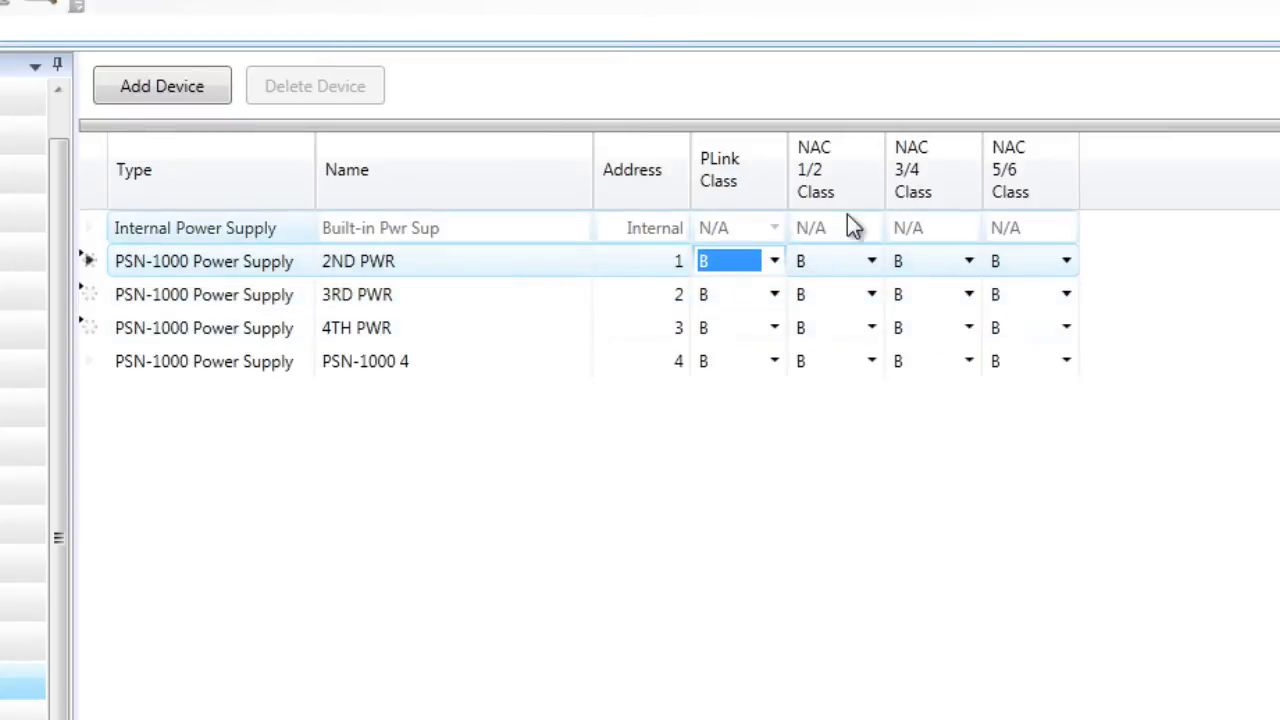
Step: Set the NAC 1/2, NAC 3/4 and NAC 5/6 classes of the 2ND PWR power supply to A
{"action": "left_click", "coordinate": [872, 263]}
{"action": "left_click", "coordinate": [871, 292]}
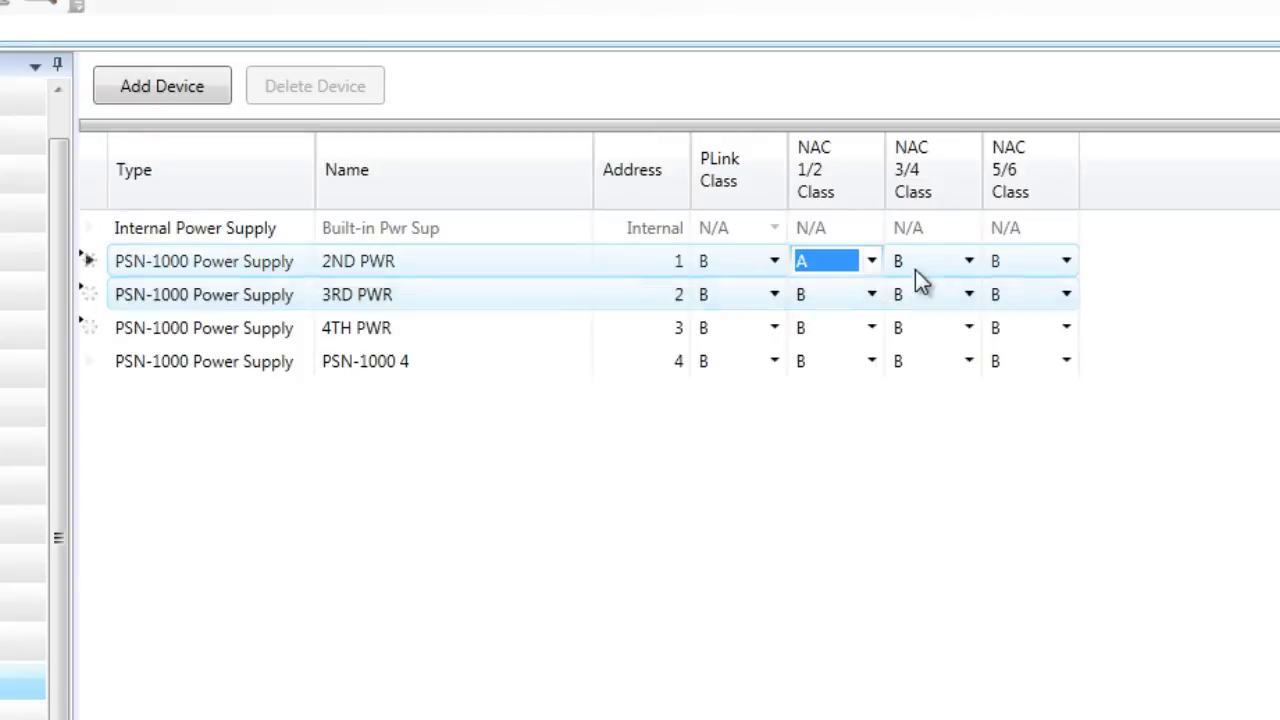
{"action": "left_click", "coordinate": [969, 261]}
{"action": "left_click", "coordinate": [956, 300]}
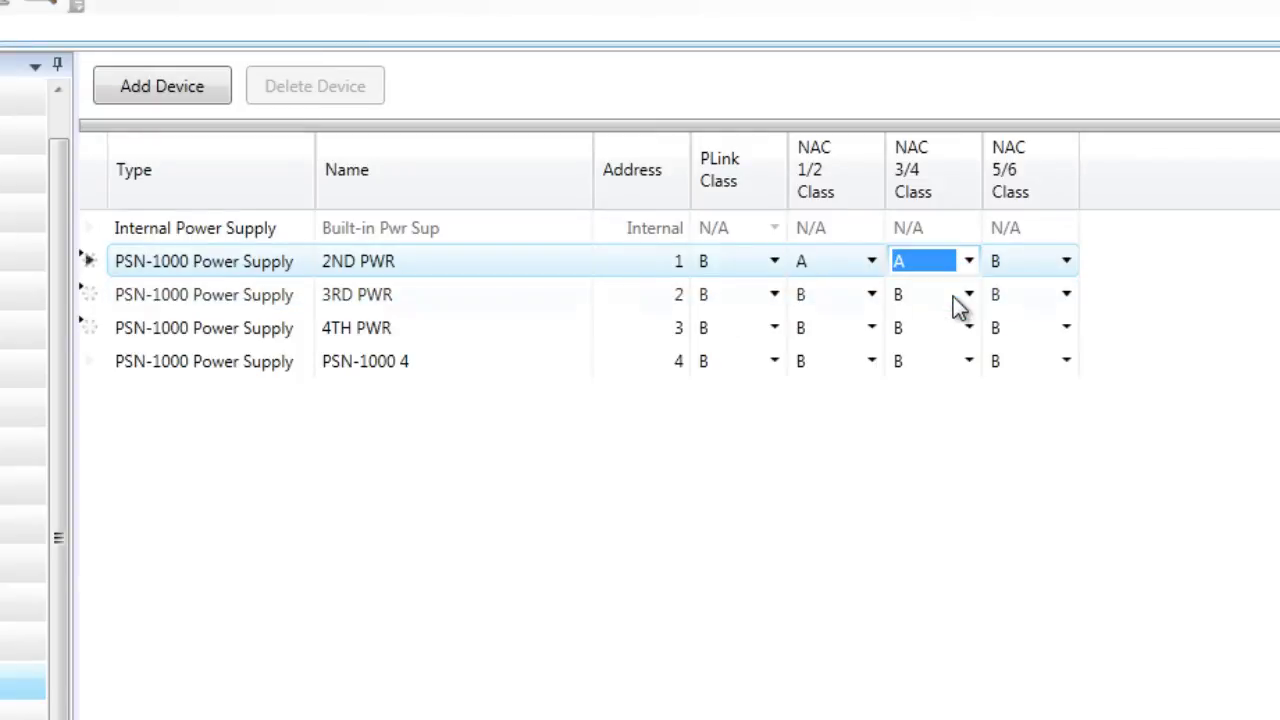
{"action": "left_click", "coordinate": [1068, 263]}
{"action": "left_click", "coordinate": [1068, 262]}
{"action": "left_click", "coordinate": [1074, 309]}
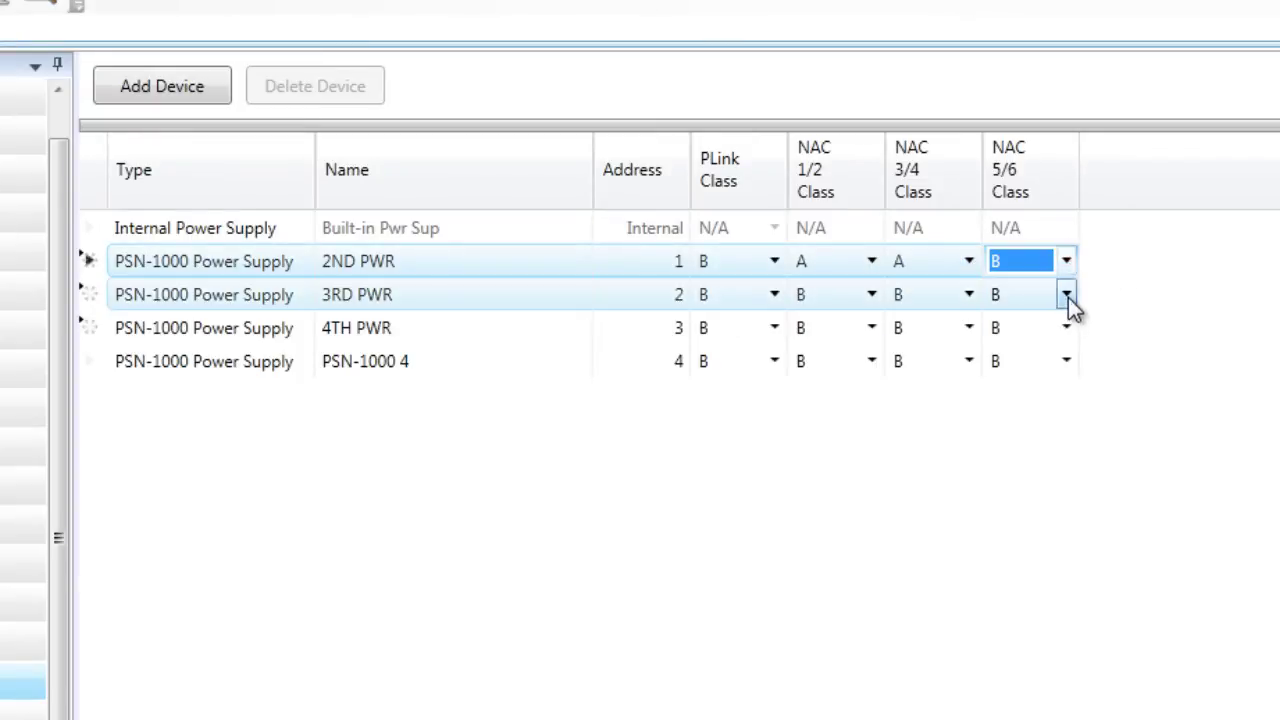
{"action": "left_click", "coordinate": [1066, 263]}
{"action": "left_click", "coordinate": [1058, 290]}
Step: Return the NAC 5/6, NAC 3/4 and NAC 1/2 classes of the 2ND PWR power supply to B
{"action": "left_click", "coordinate": [1066, 262]}
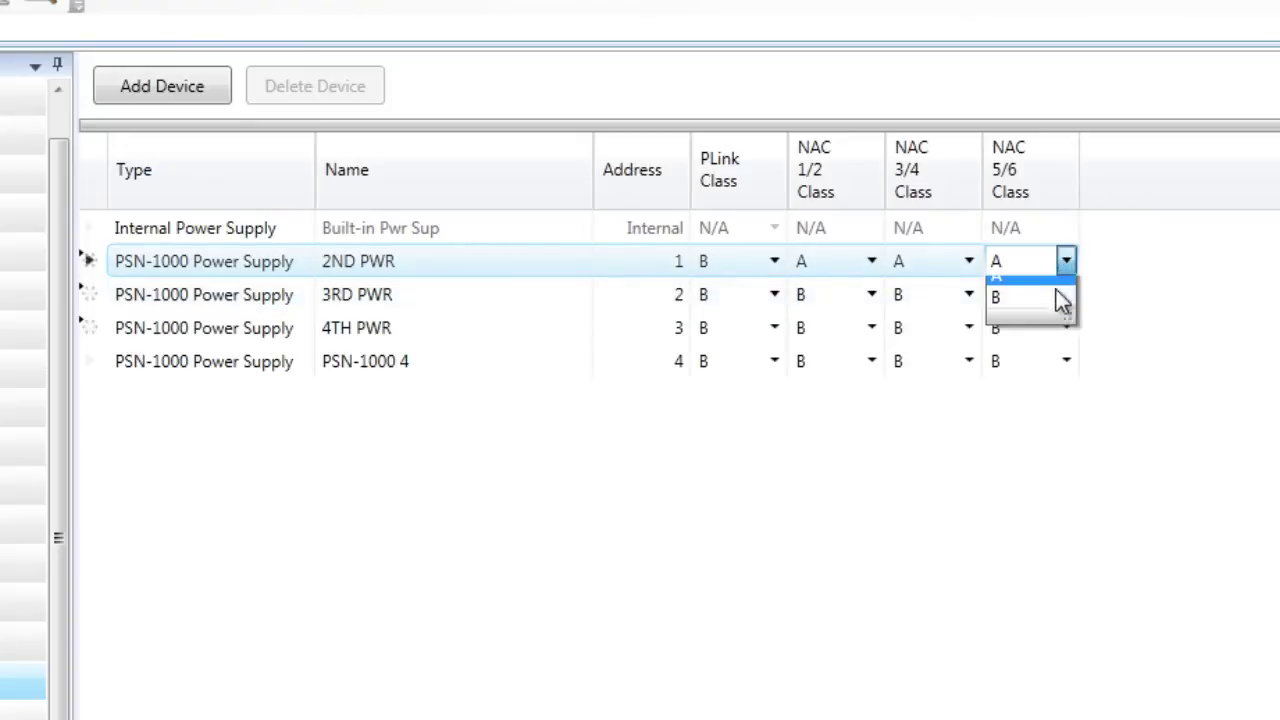
{"action": "left_click", "coordinate": [1060, 313]}
{"action": "left_click", "coordinate": [970, 262]}
{"action": "left_click", "coordinate": [970, 262]}
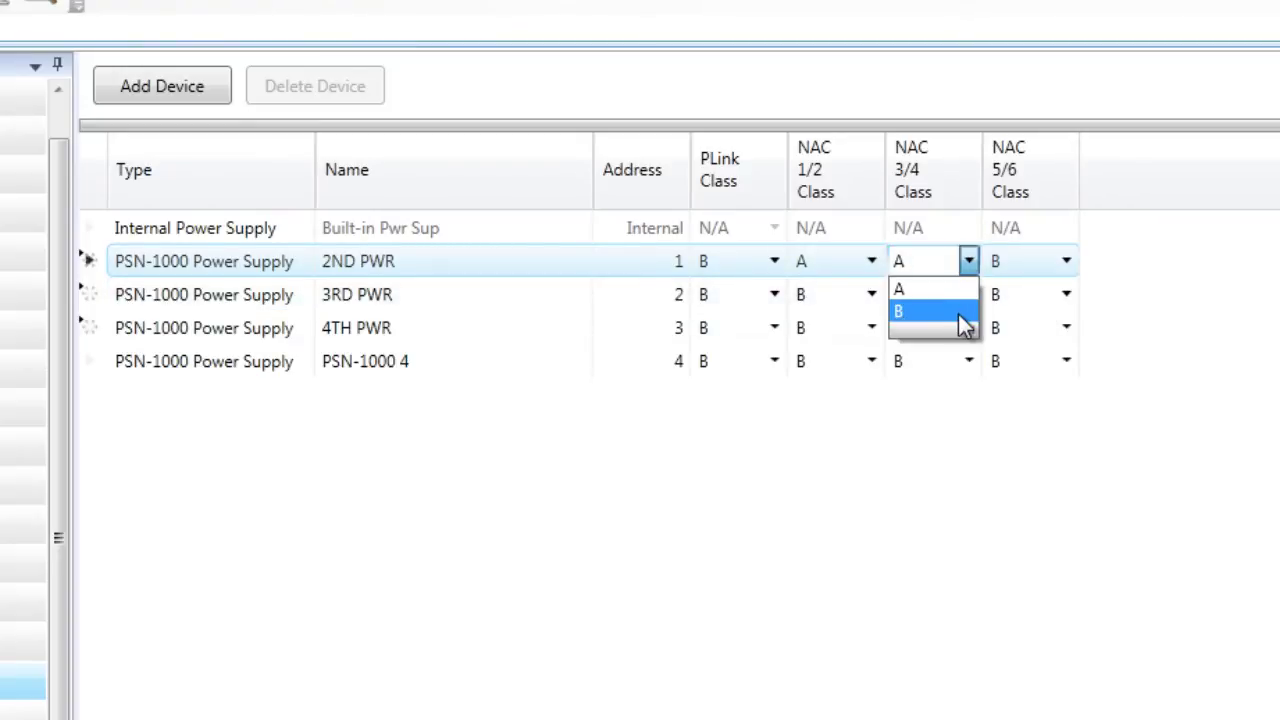
{"action": "left_click", "coordinate": [966, 313]}
{"action": "left_click", "coordinate": [872, 261]}
{"action": "left_click", "coordinate": [848, 311]}
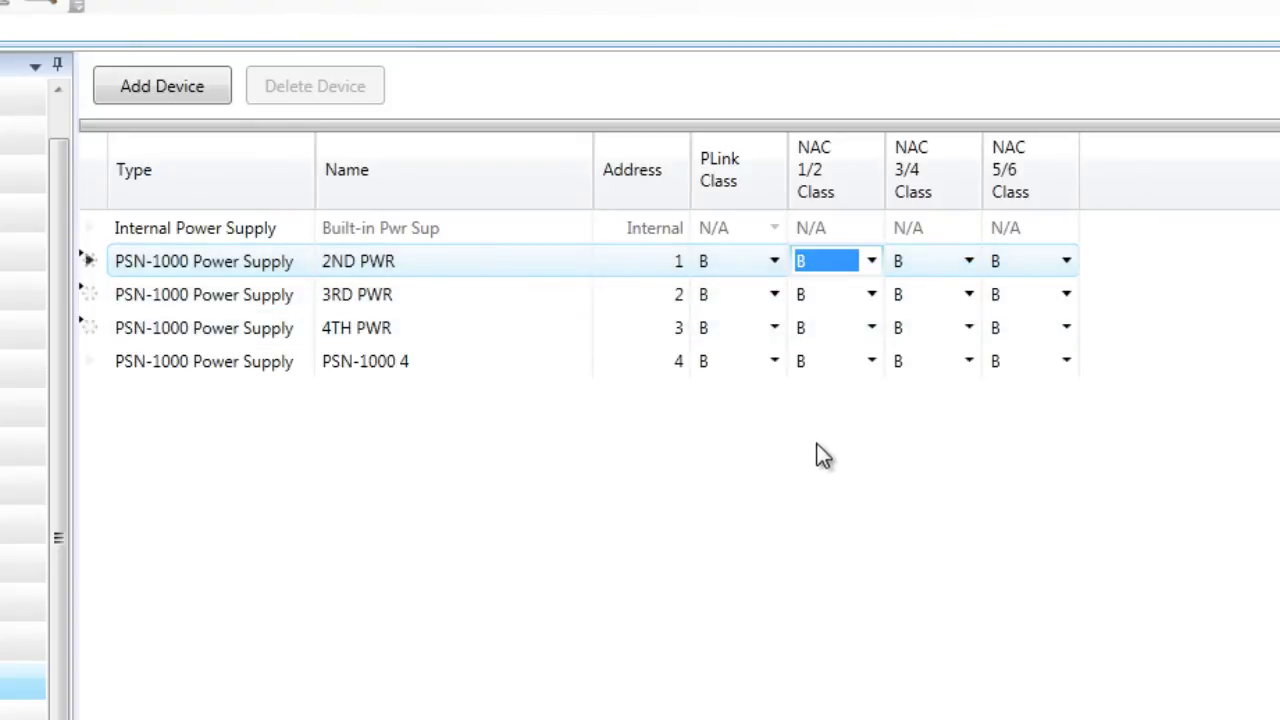
Step: Delete the PSN-1000 4 power supply from the Power Supply list
{"action": "left_click", "coordinate": [130, 371]}
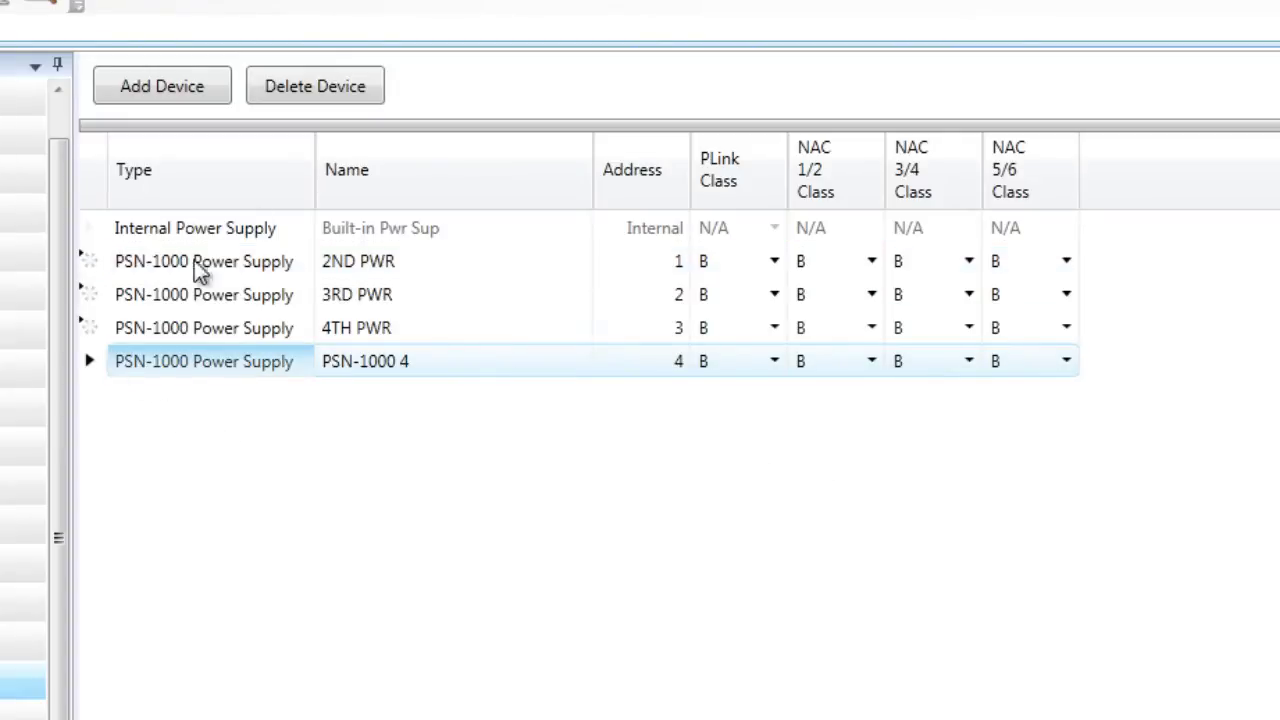
{"action": "left_click", "coordinate": [315, 90]}
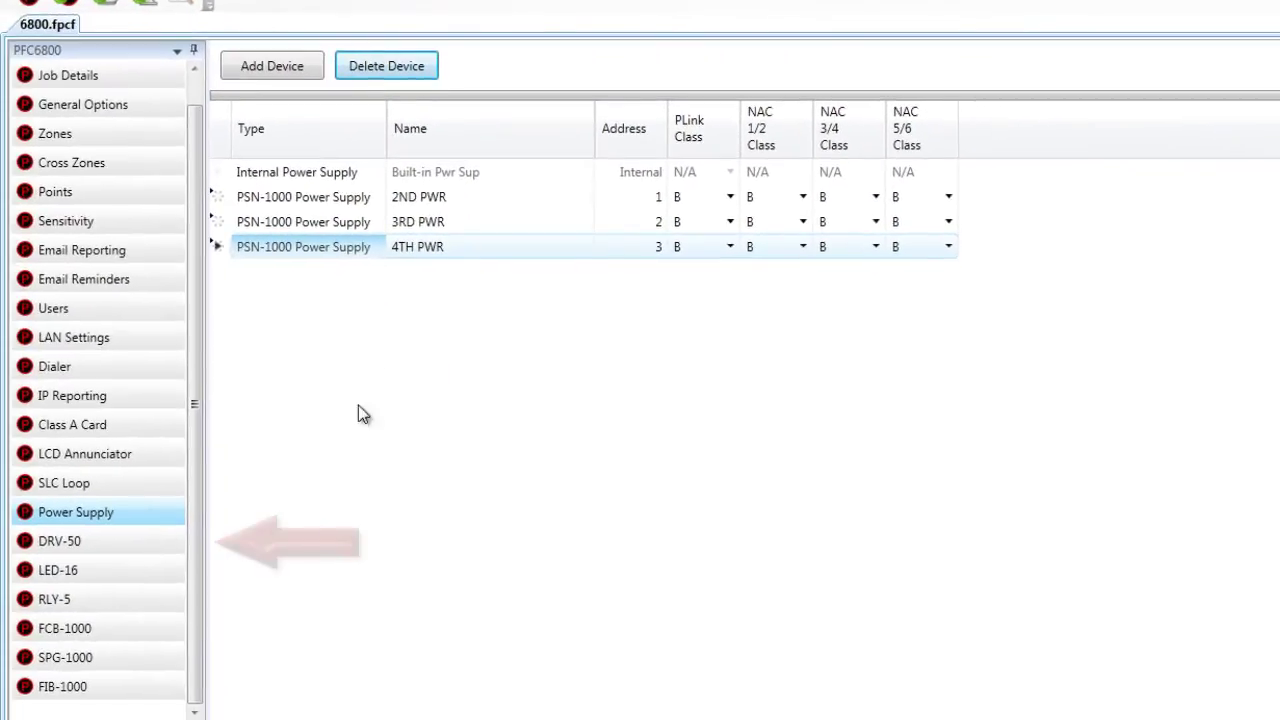
Step: Add five DRV-50 devices to the DRV-50 list
{"action": "left_click", "coordinate": [105, 545]}
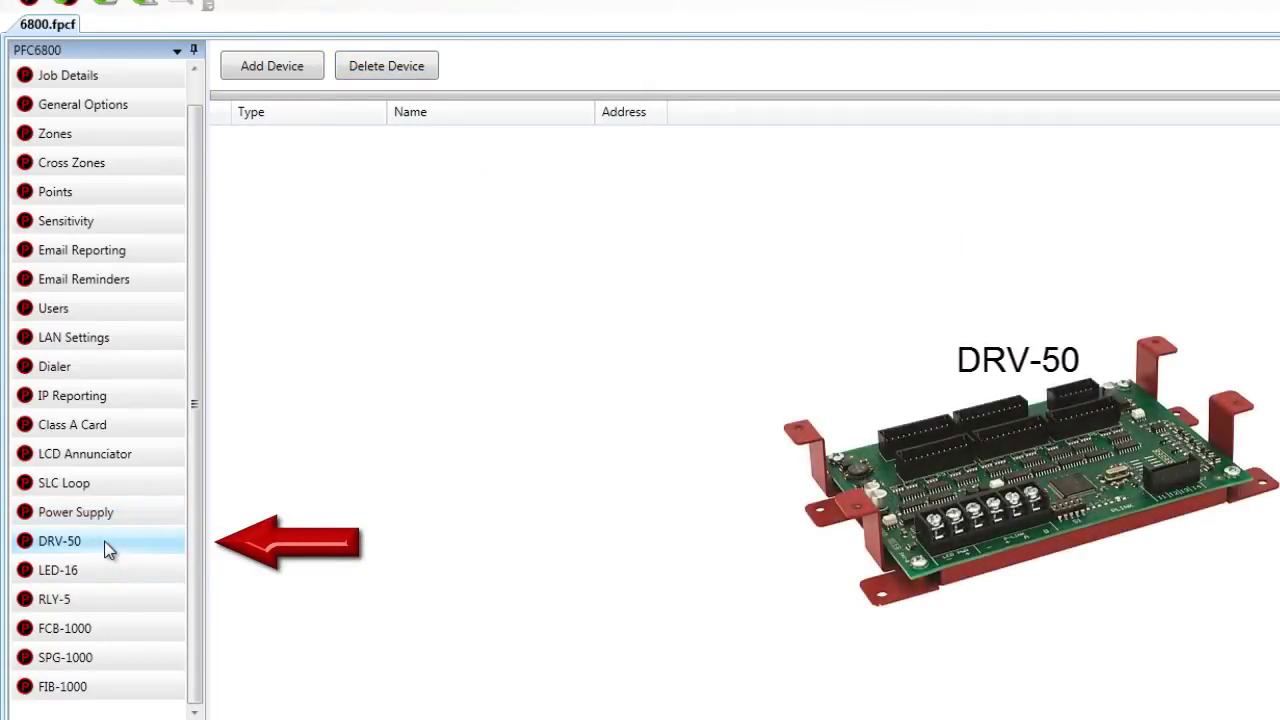
{"action": "left_click", "coordinate": [275, 65]}
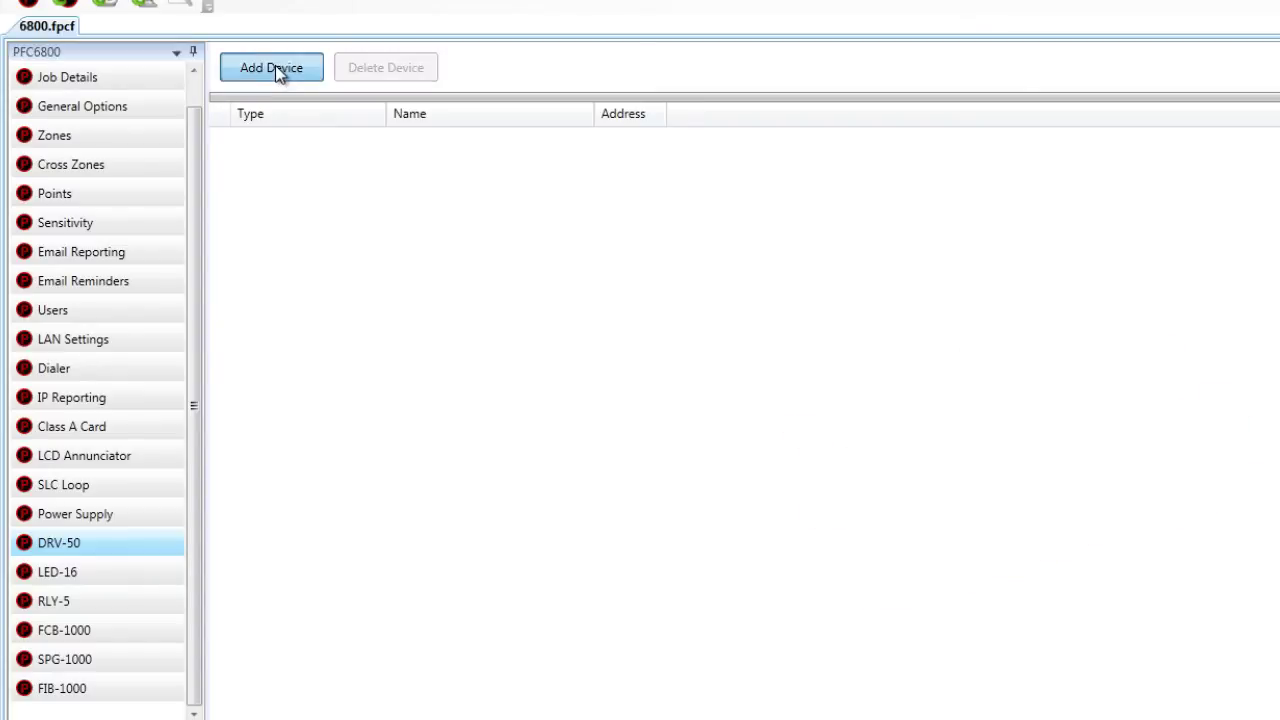
{"action": "left_click", "coordinate": [275, 65]}
{"action": "left_click", "coordinate": [275, 65]}
{"action": "left_click", "coordinate": [275, 65]}
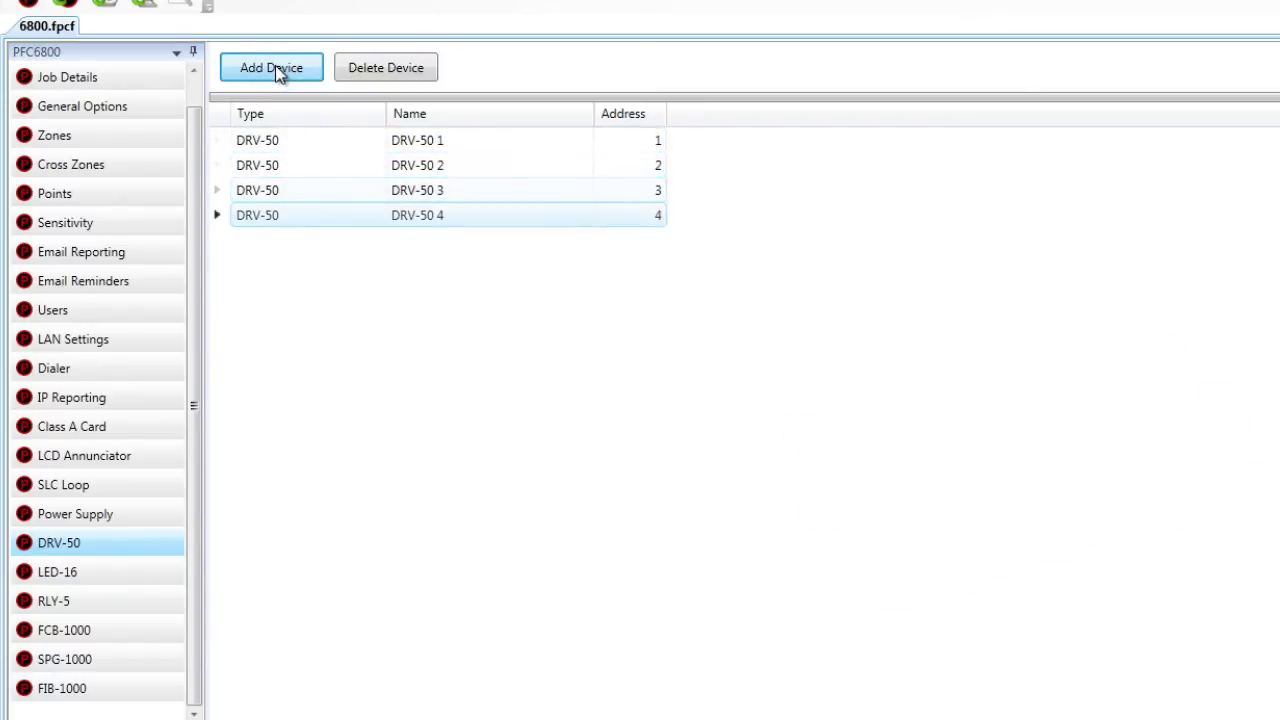
{"action": "left_click", "coordinate": [275, 65]}
Step: Rename the DRV-50 1 device as ANN PANEL and select its address
{"action": "double_click", "coordinate": [456, 142]}
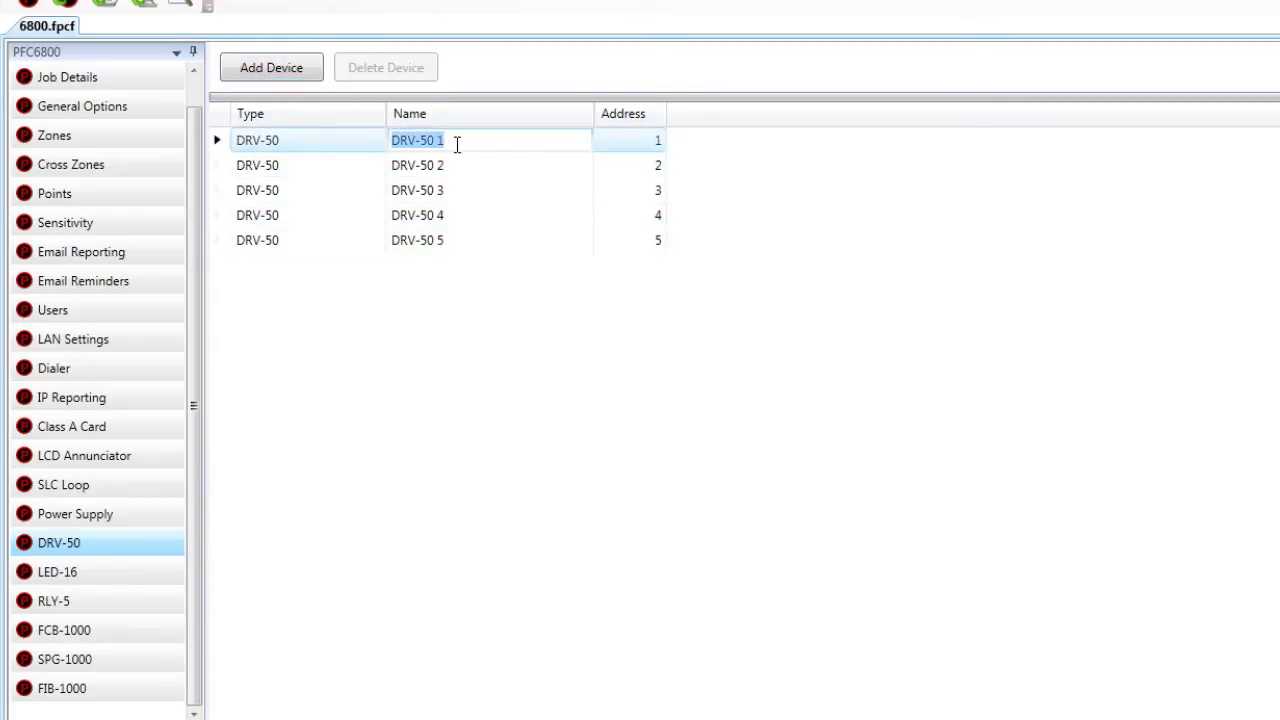
{"action": "type", "text": "aNNN"}
{"action": "key", "text": "BackSpace"}
{"action": "key", "text": "BackSpace"}
{"action": "key", "text": "BackSpace"}
{"action": "key", "text": "BackSpace"}
{"action": "type", "text": "ANN PANEL F"}
{"action": "key", "text": "BackSpace"}
{"action": "type", "text": "FI"}
{"action": "key", "text": "BackSpace"}
{"action": "key", "text": "BackSpace"}
{"action": "key", "text": "BackSpace"}
{"action": "key", "text": "BackSpace"}
{"action": "type", "text": "L"}
{"action": "left_click", "coordinate": [656, 141]}
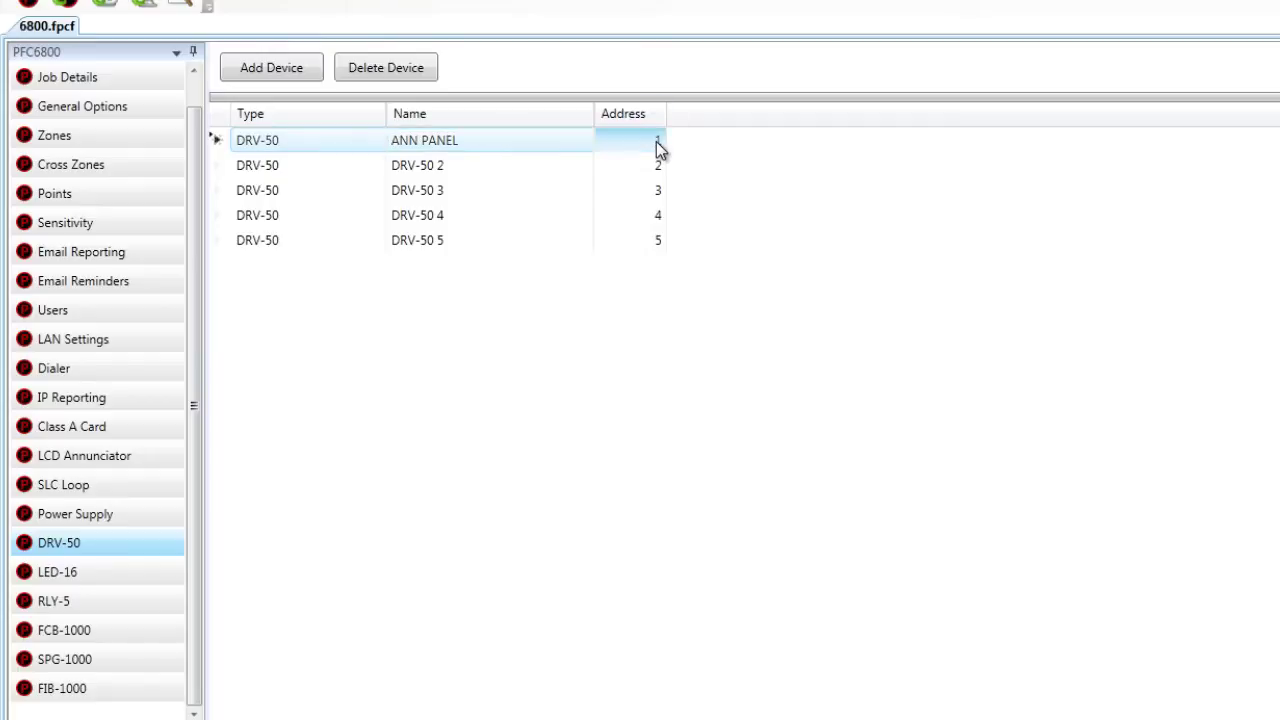
{"action": "mouse_move", "coordinate": [654, 160]}
{"action": "left_mouse_down"}
{"action": "mouse_move", "coordinate": [637, 151]}
{"action": "mouse_move", "coordinate": [654, 251]}
{"action": "mouse_move", "coordinate": [671, 149]}
{"action": "mouse_move", "coordinate": [637, 229]}
{"action": "mouse_move", "coordinate": [657, 140]}
{"action": "left_mouse_up"}
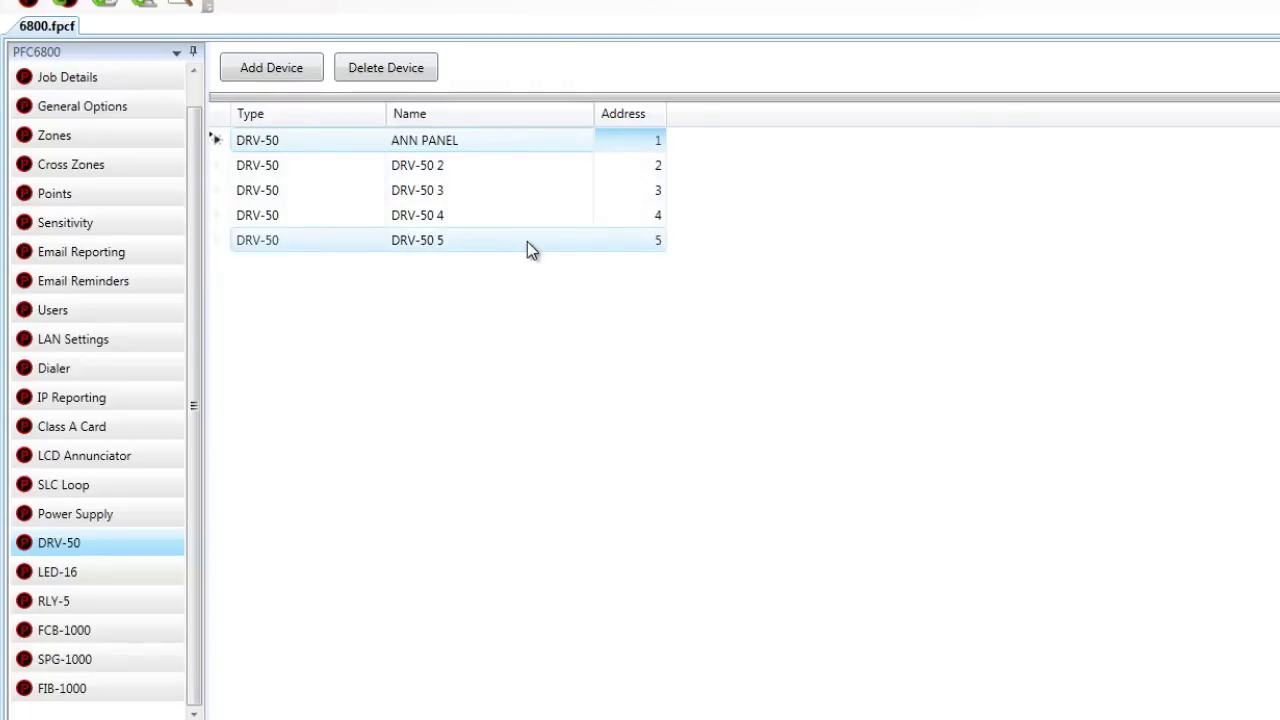
Step: Delete the DRV-50 5 device, and delete DRV-50 2 through DRV-50 4 together as a group
{"action": "left_click", "coordinate": [303, 243]}
{"action": "left_click", "coordinate": [368, 70]}
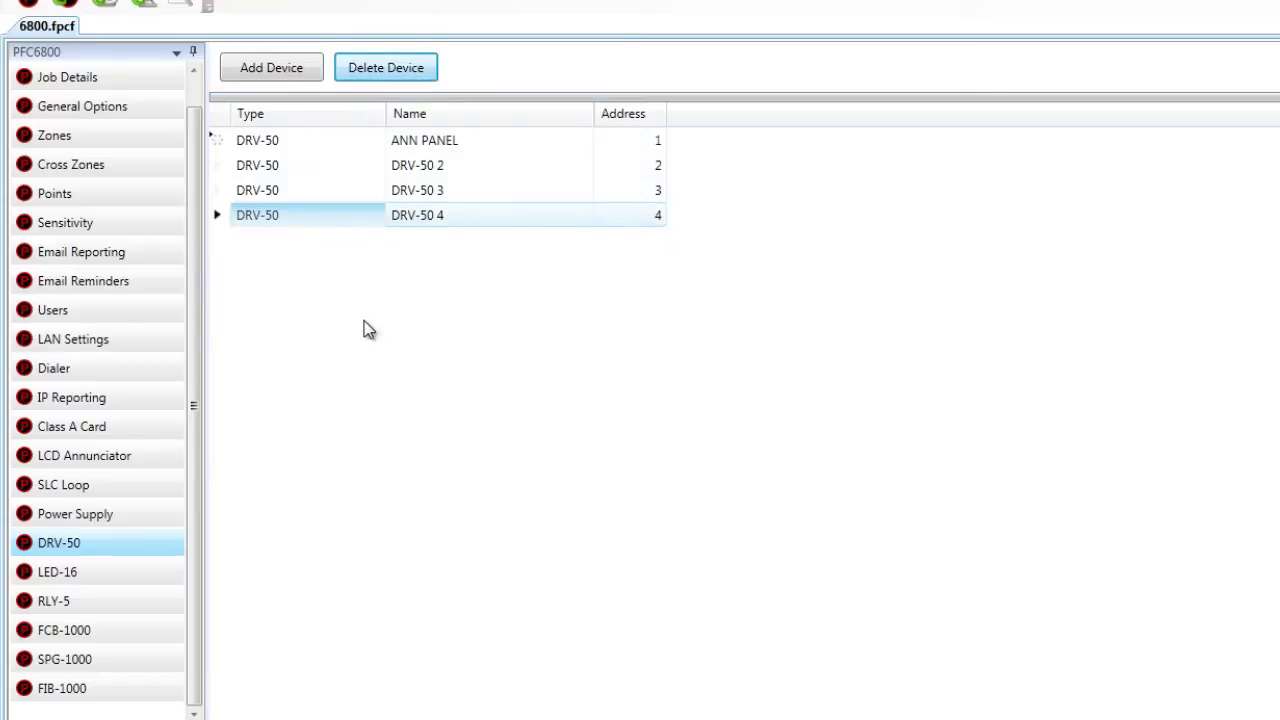
{"action": "left_click", "coordinate": [310, 172]}
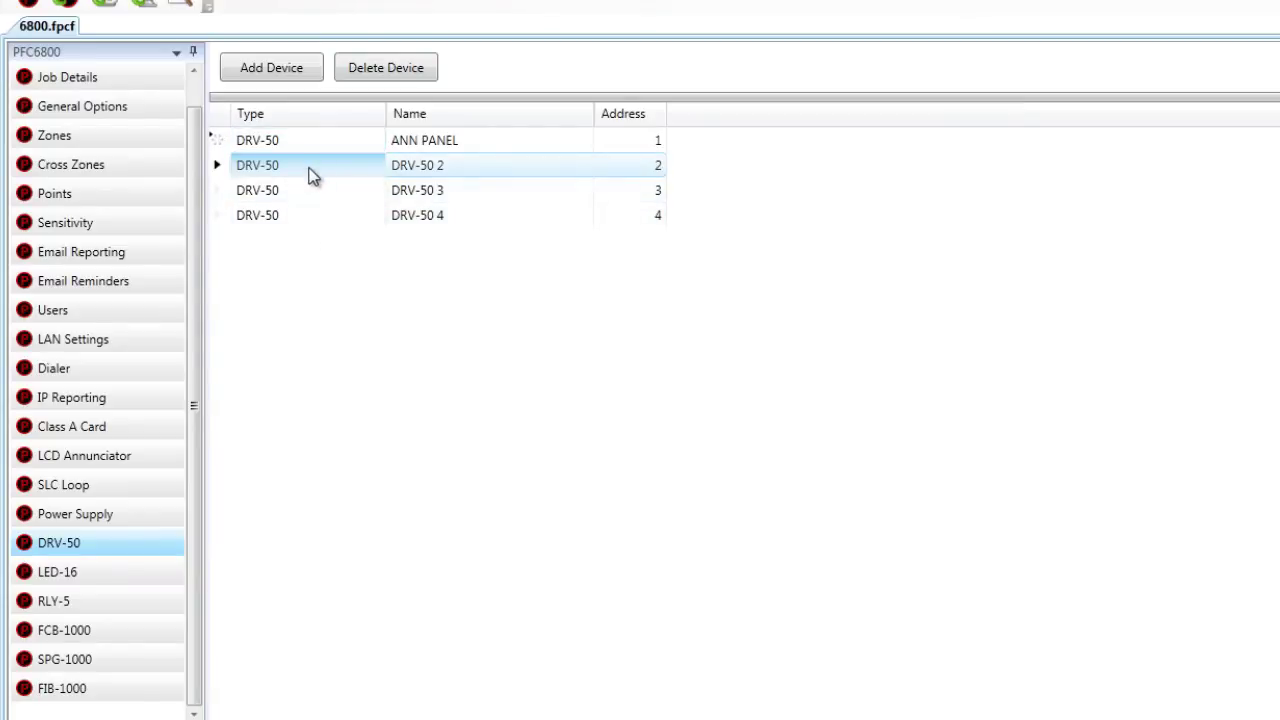
{"action": "left_click", "coordinate": [312, 217], "text": "shift"}
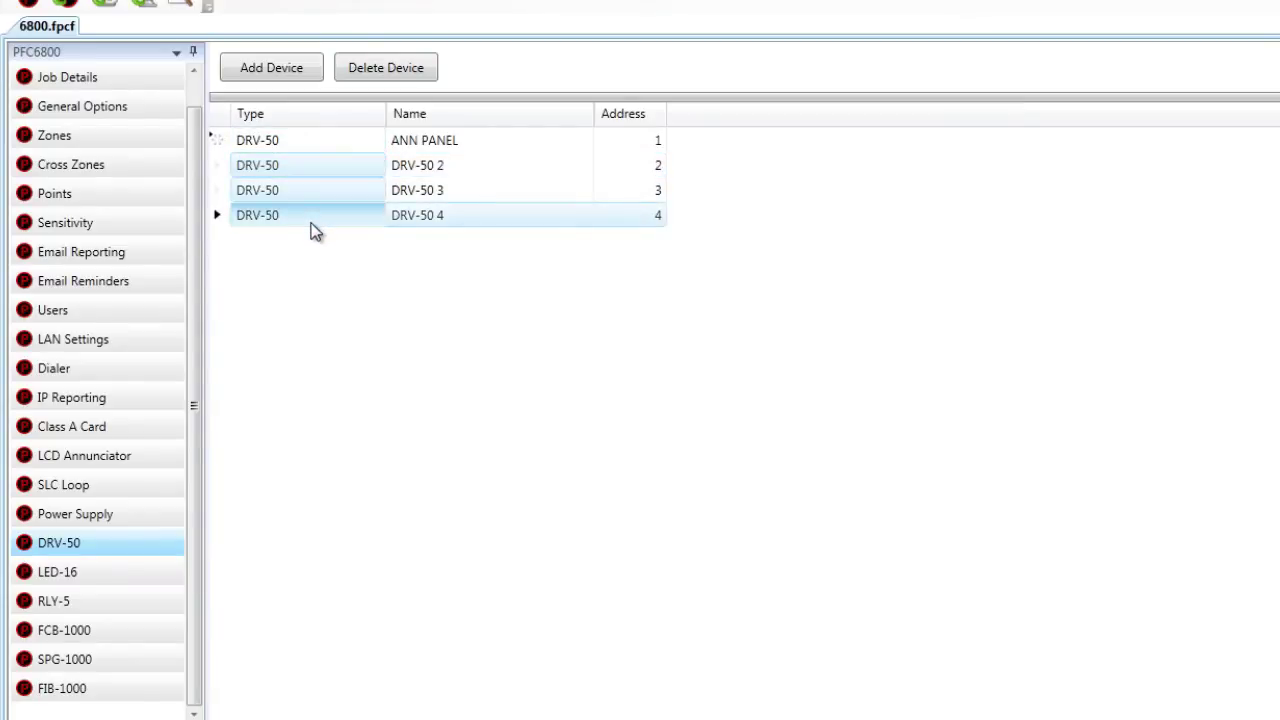
{"action": "left_click", "coordinate": [410, 72]}
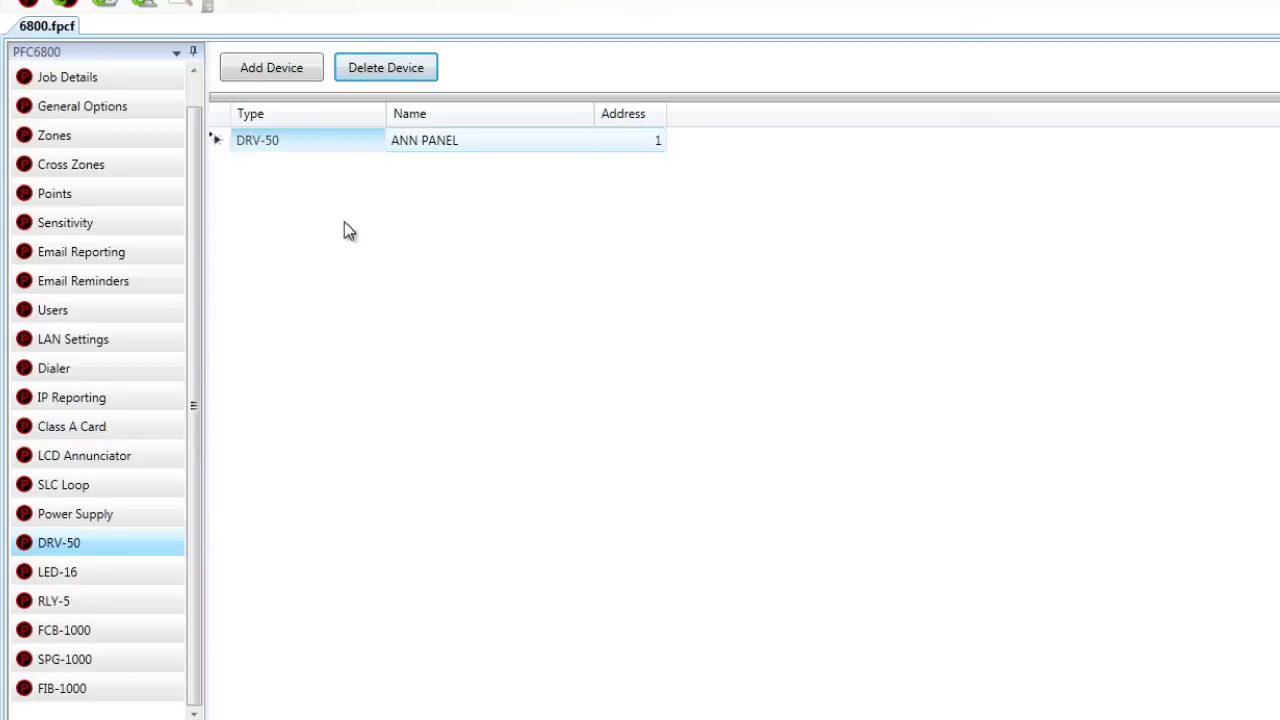
Step: Add three LED-16 devices to the LED-16 list
{"action": "left_click", "coordinate": [77, 578]}
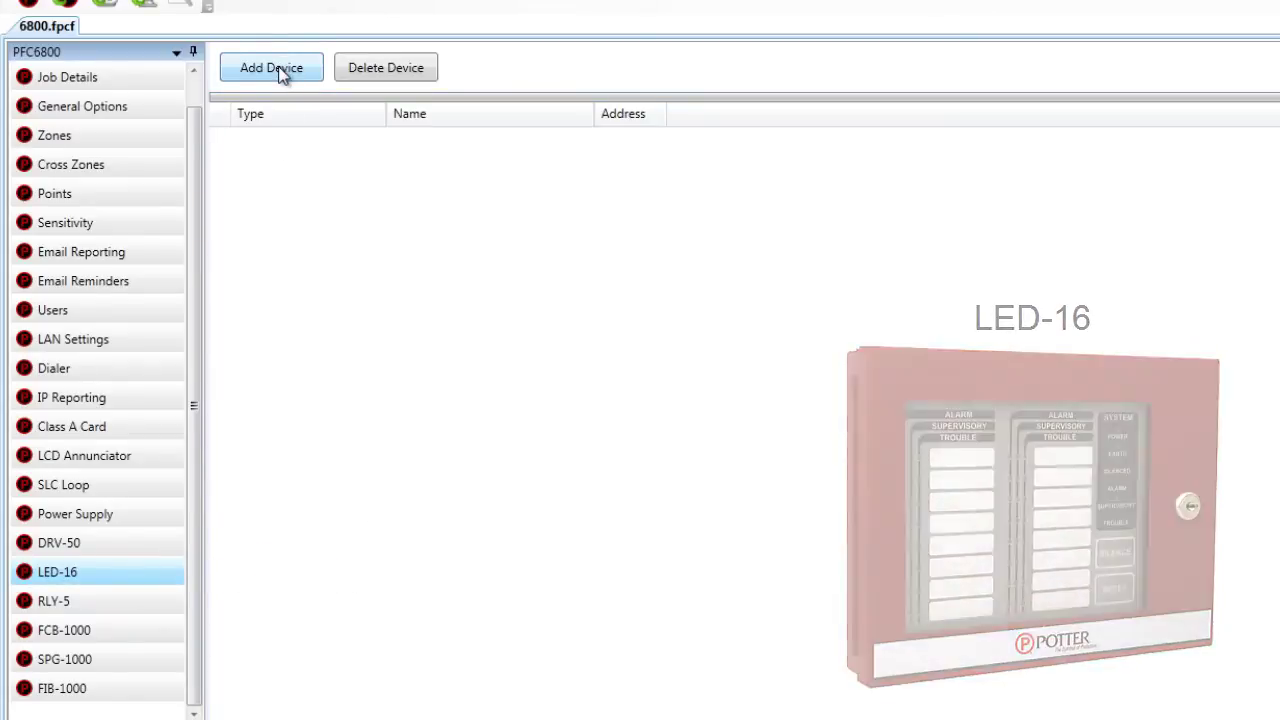
{"action": "left_click", "coordinate": [281, 70]}
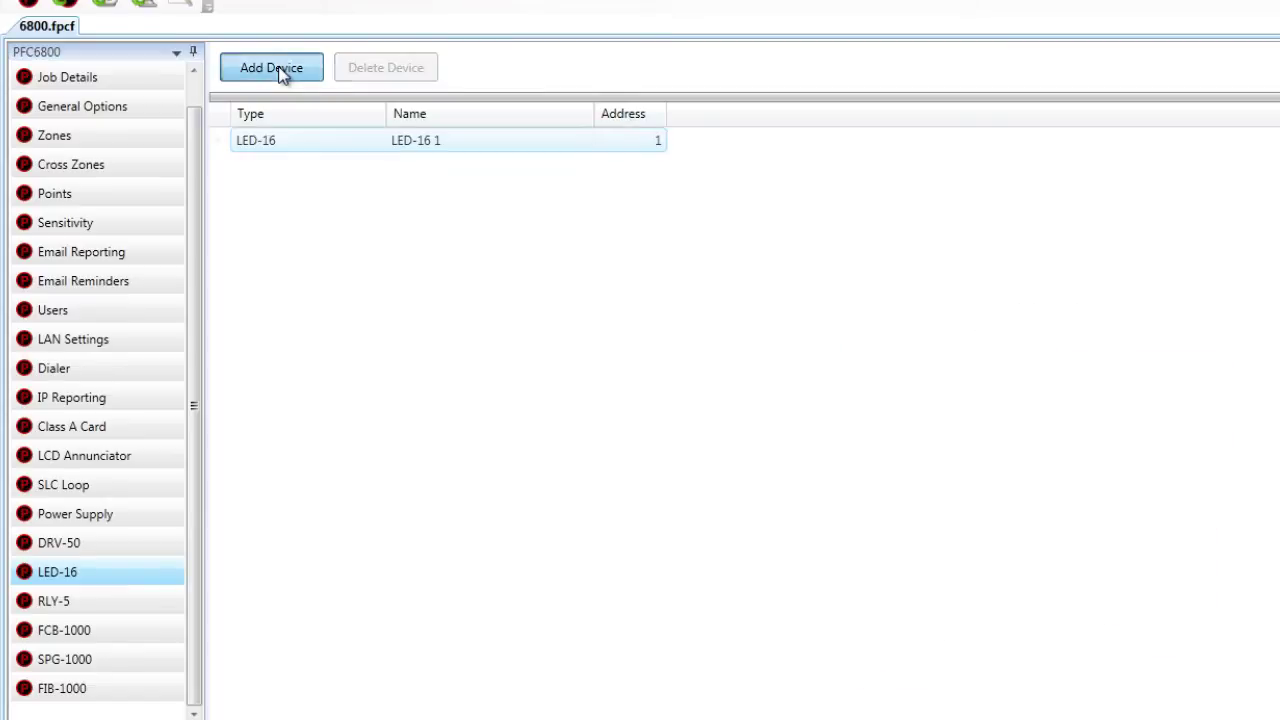
{"action": "left_click", "coordinate": [281, 70]}
{"action": "left_click", "coordinate": [281, 70]}
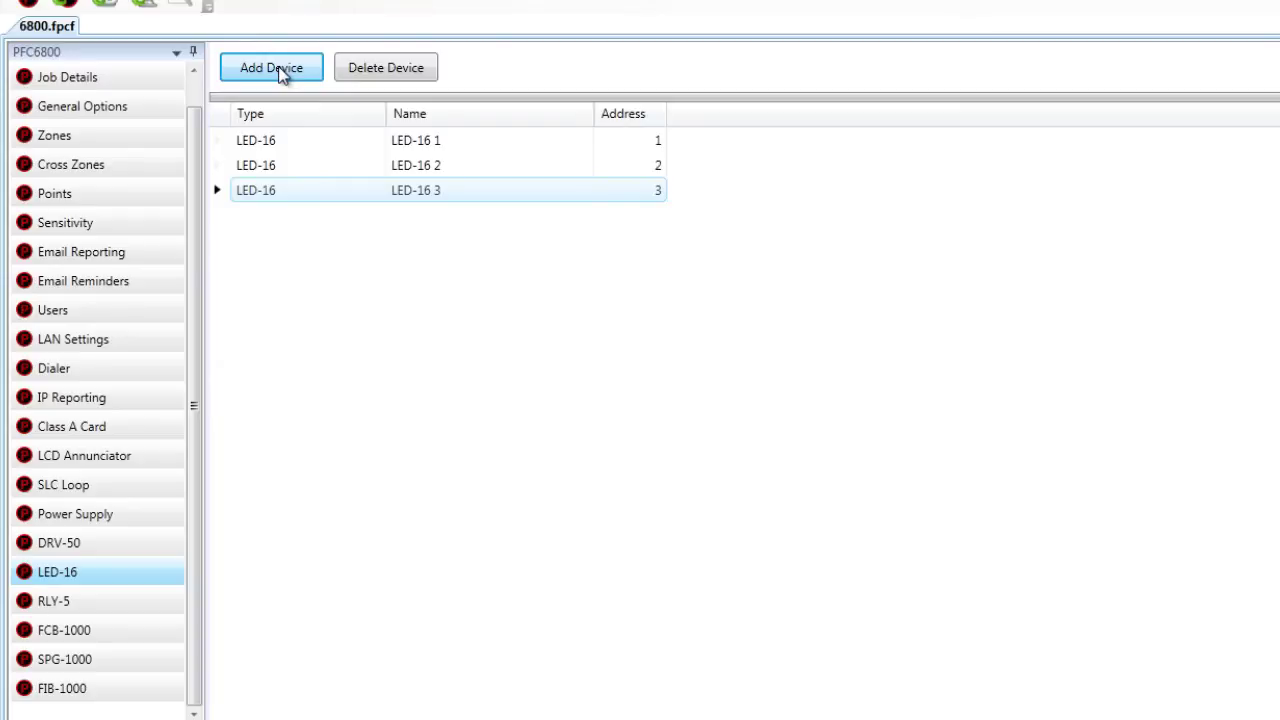
Step: Rename the LED-16 1 device as FRONT DOOR
{"action": "left_click", "coordinate": [462, 142]}
{"action": "left_click", "coordinate": [462, 142]}
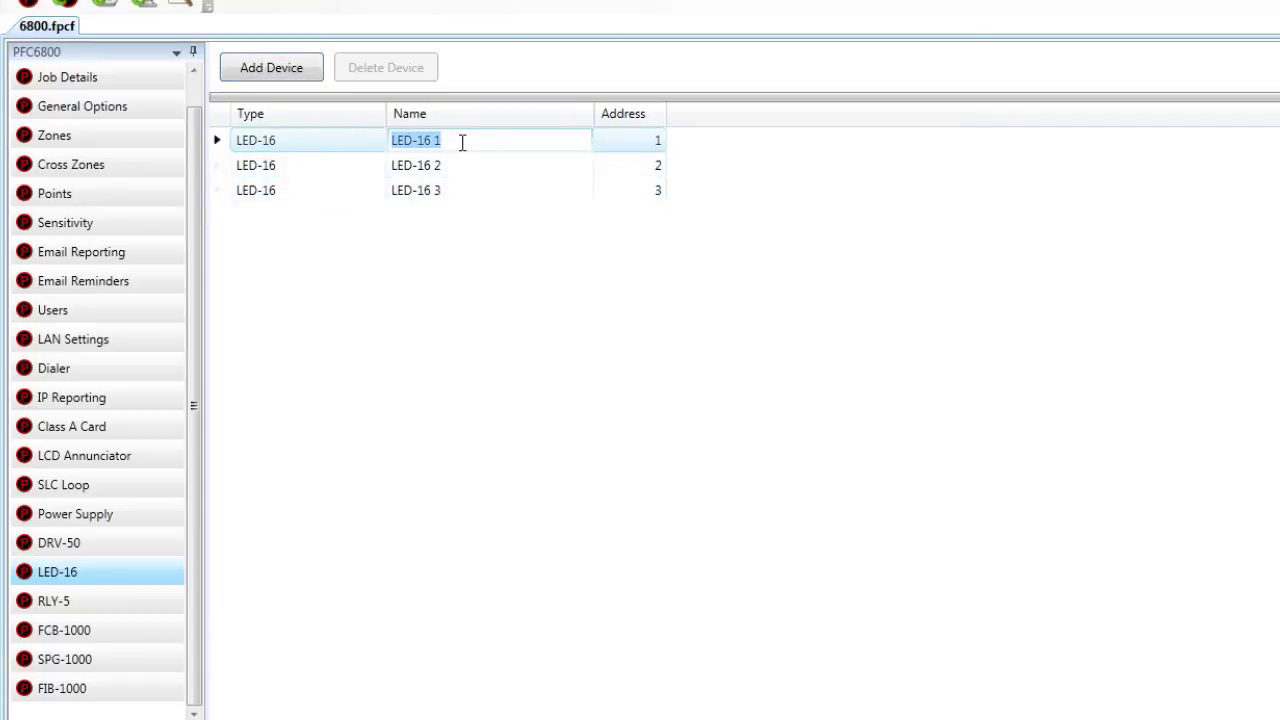
{"action": "type", "text": "FRON"}
{"action": "key", "text": "BackSpace"}
{"action": "key", "text": "BackSpace"}
{"action": "key", "text": "BackSpace"}
{"action": "key", "text": "BackSpace"}
{"action": "type", "text": "FRONT DOOR"}
Step: Rename the LED-16 2 device as SHIPPING and select the name of the third LED-16
{"action": "left_click", "coordinate": [464, 170]}
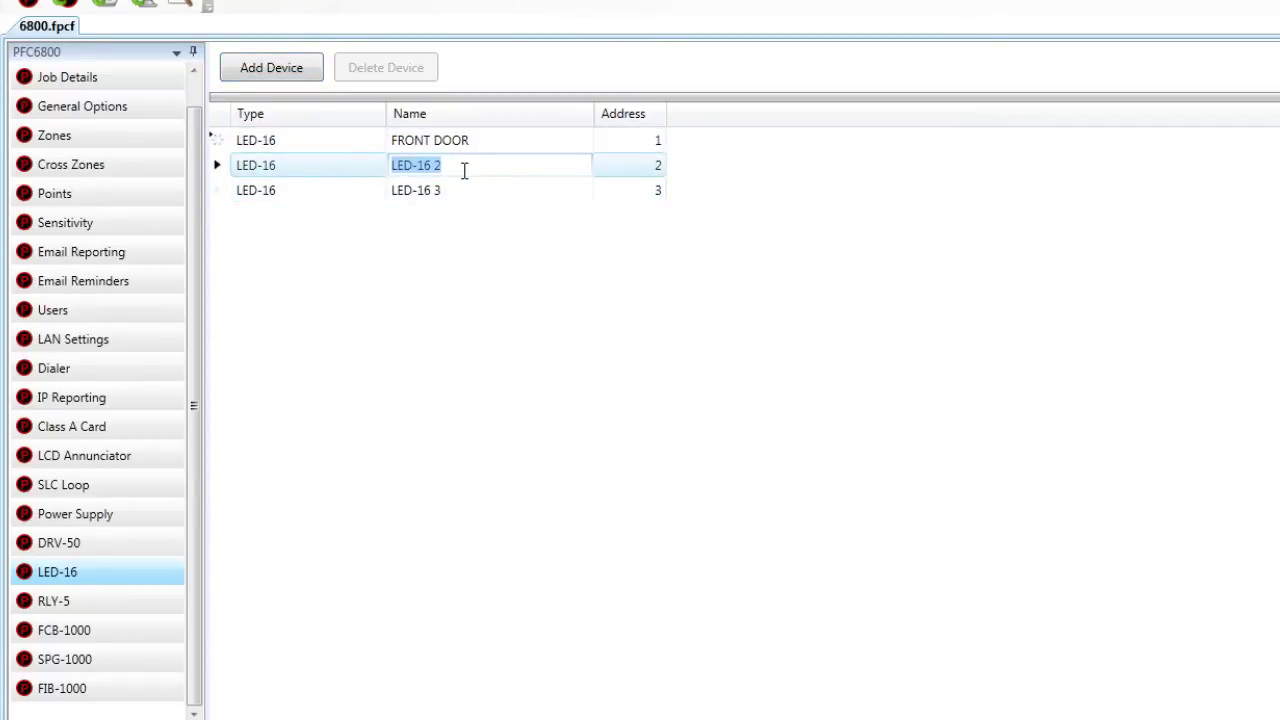
{"action": "type", "text": "SHI"}
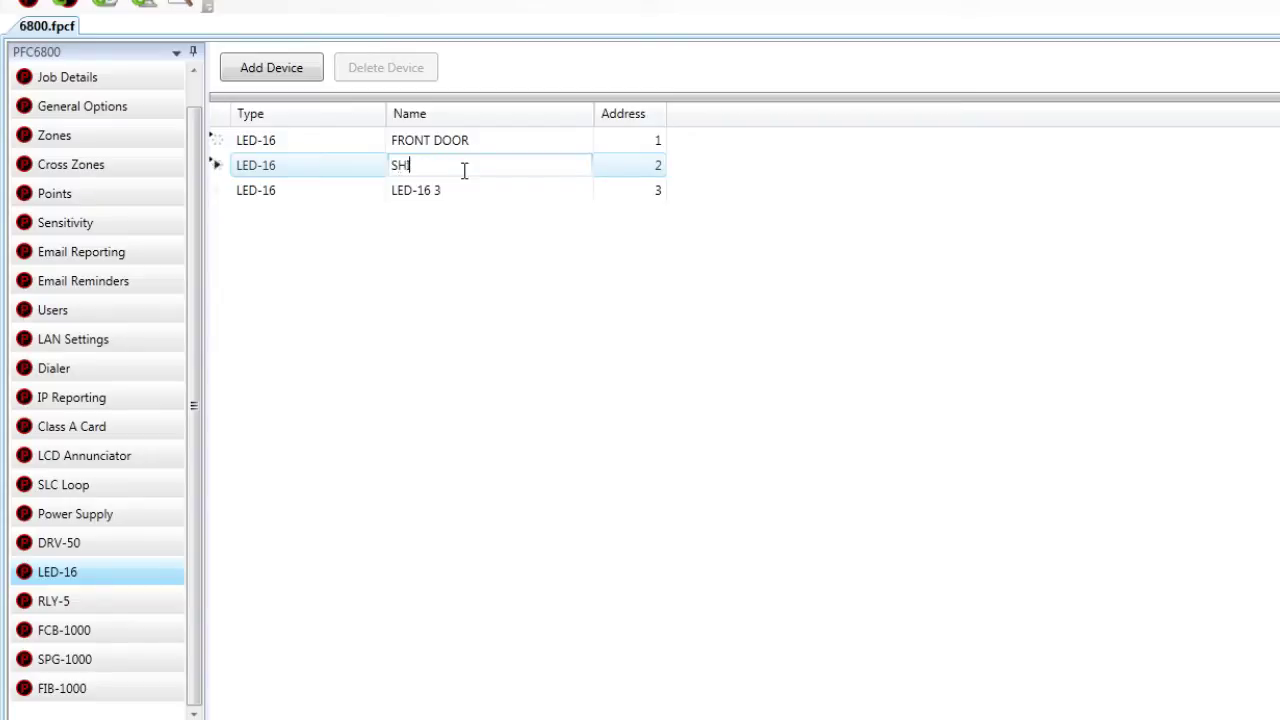
{"action": "type", "text": "PPING"}
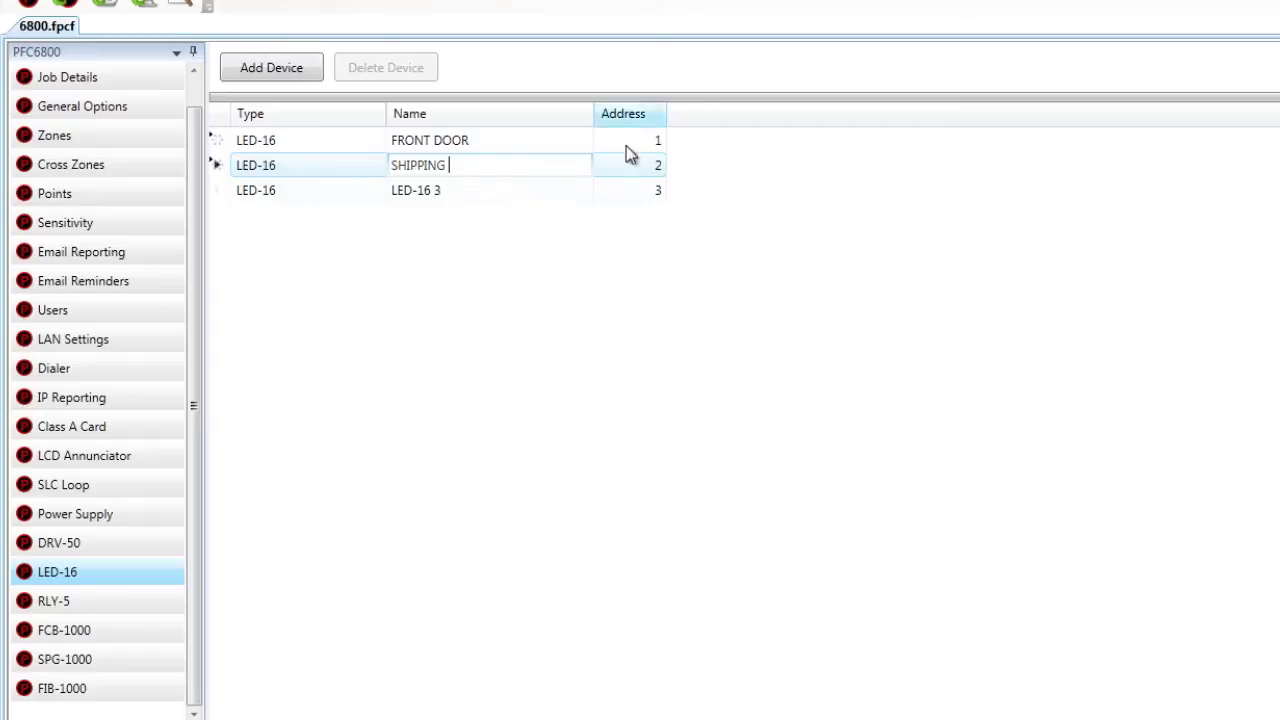
{"action": "left_click", "coordinate": [497, 194]}
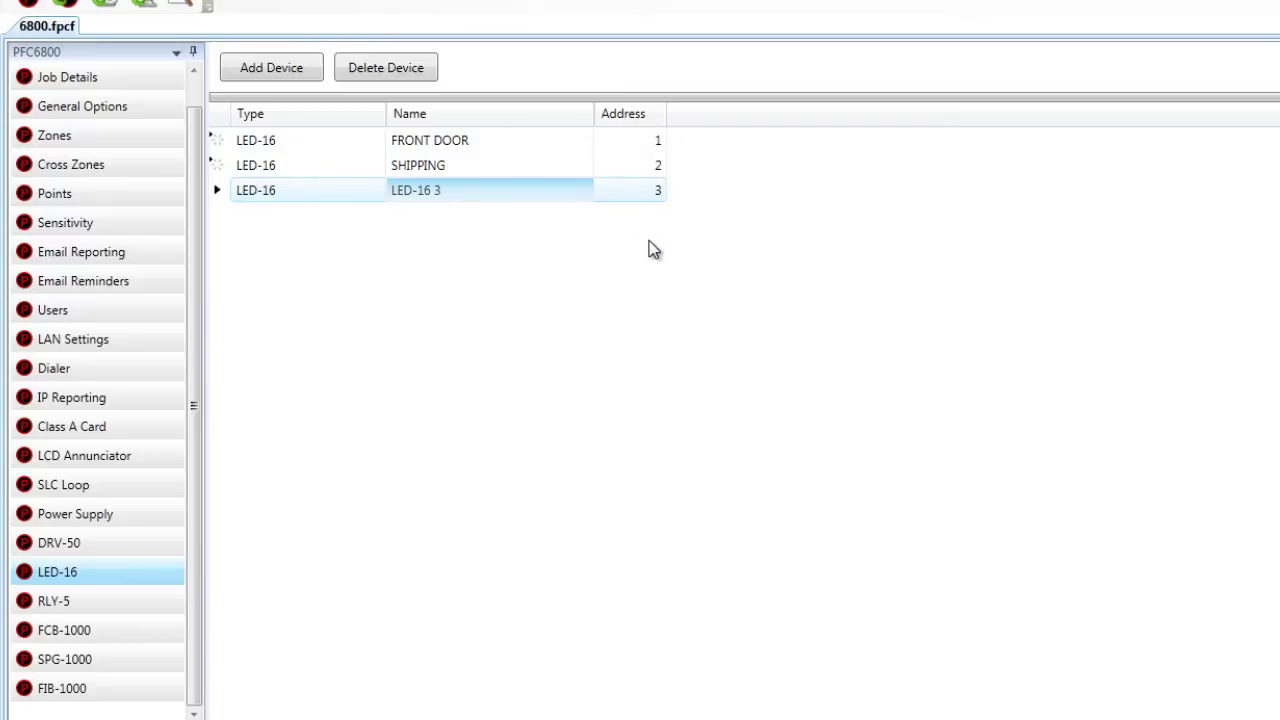
Step: Add four RLY-5 devices to the RLY-5 list
{"action": "left_click", "coordinate": [137, 609]}
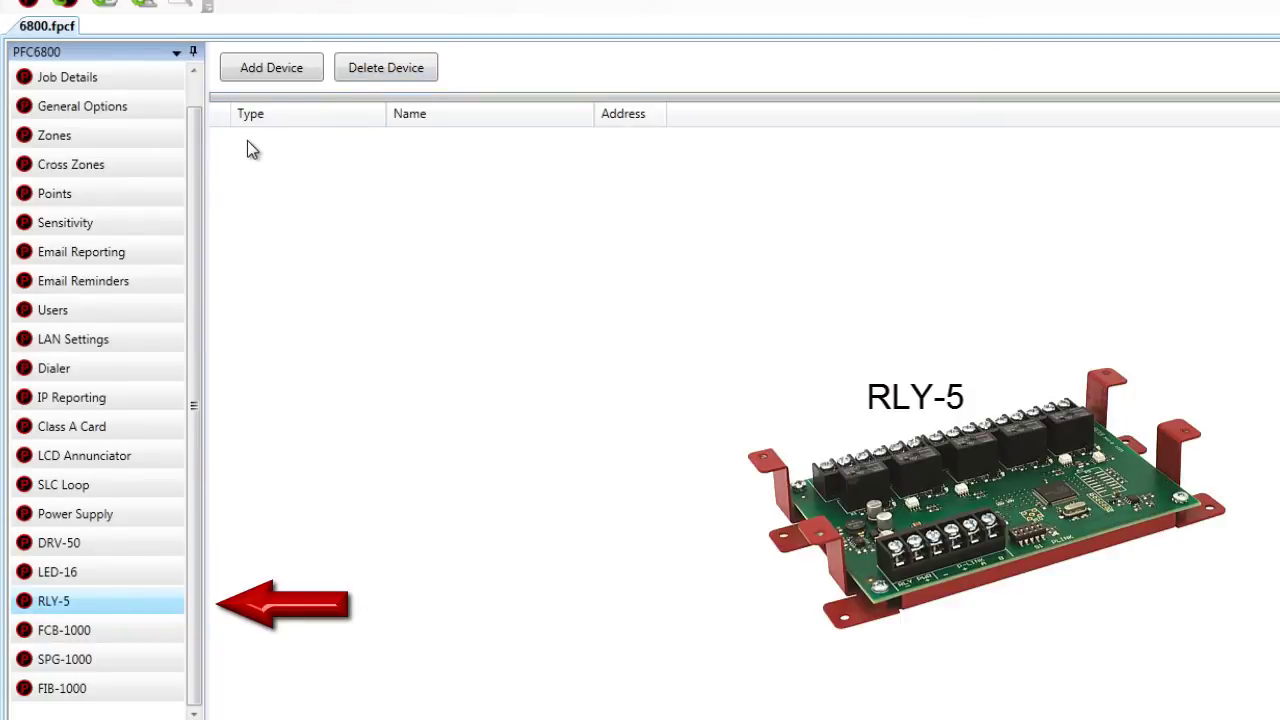
{"action": "left_click", "coordinate": [262, 71]}
{"action": "left_click", "coordinate": [262, 71]}
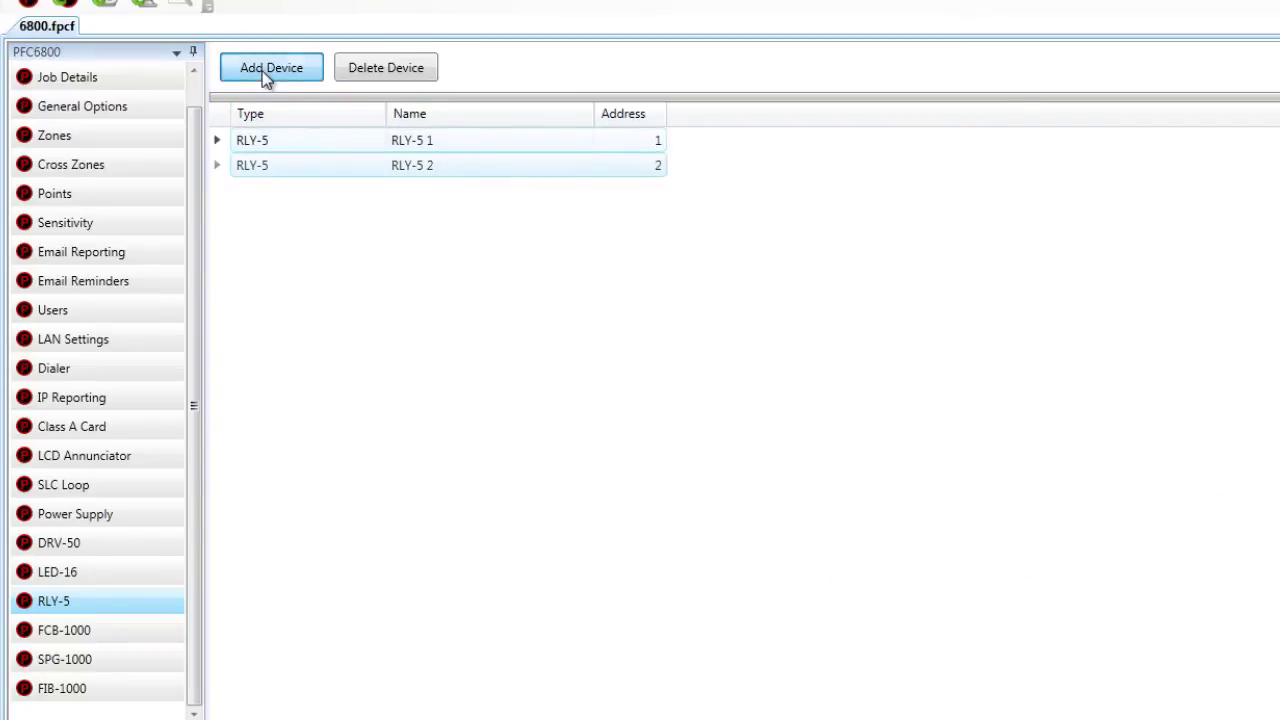
{"action": "left_click", "coordinate": [265, 77]}
{"action": "left_click", "coordinate": [265, 77]}
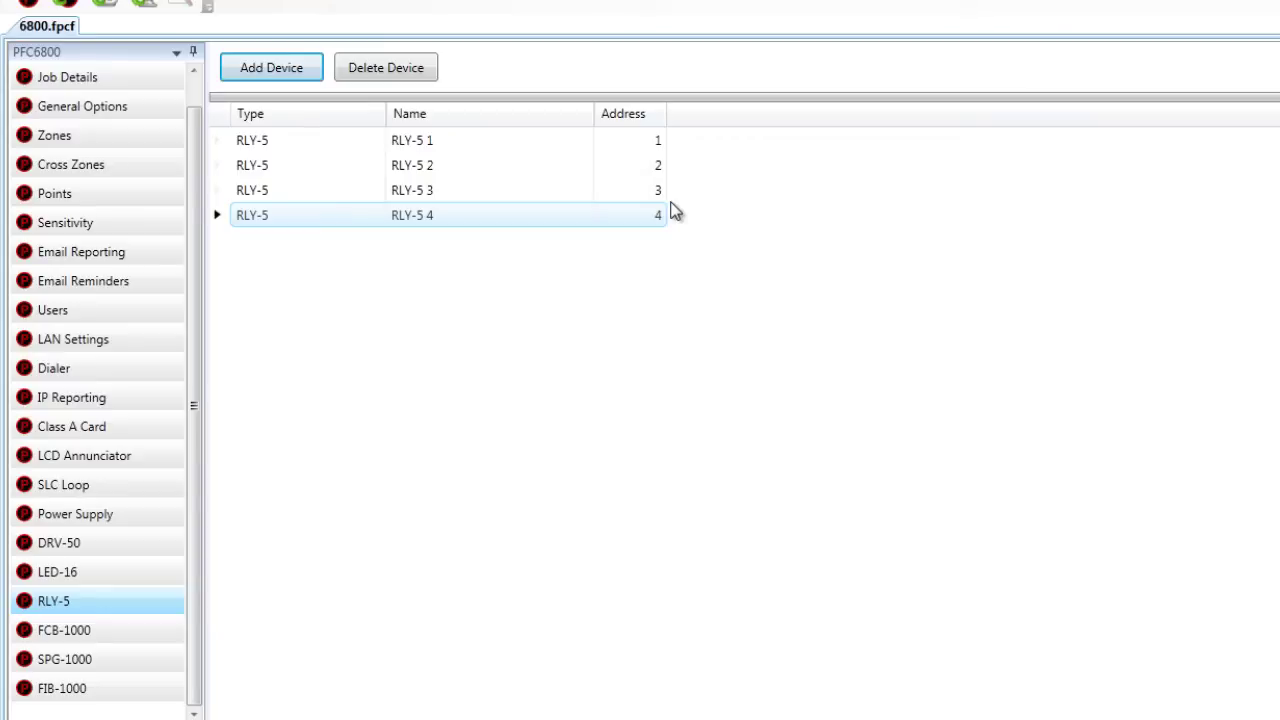
{"action": "left_click", "coordinate": [440, 203]}
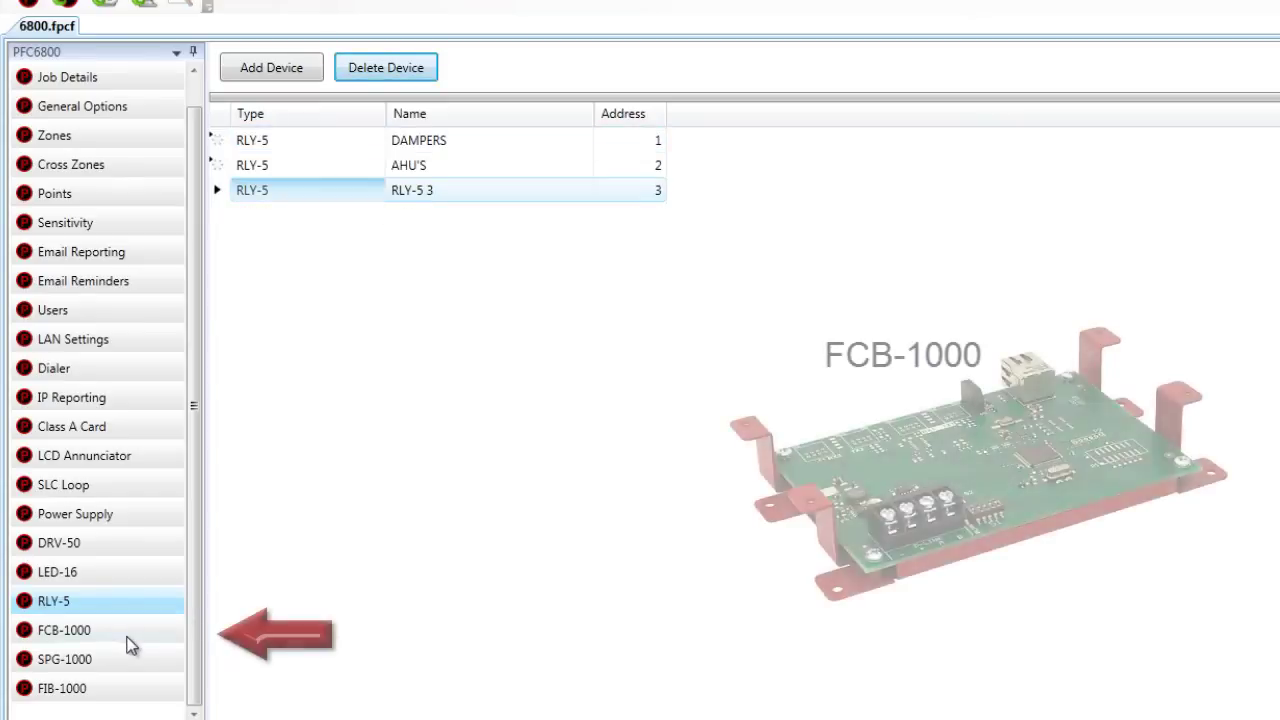
Step: Add one FCB-1000 device and expand its Network Settings
{"action": "left_click", "coordinate": [130, 638]}
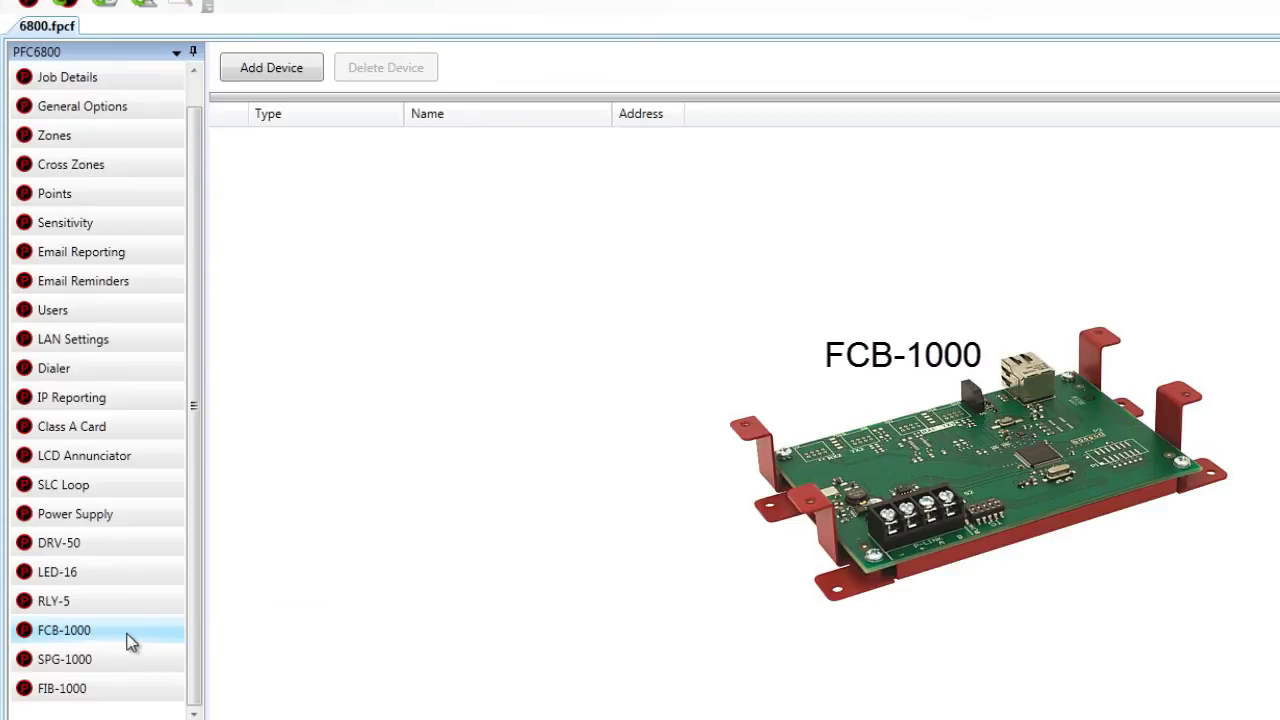
{"action": "left_click", "coordinate": [282, 76]}
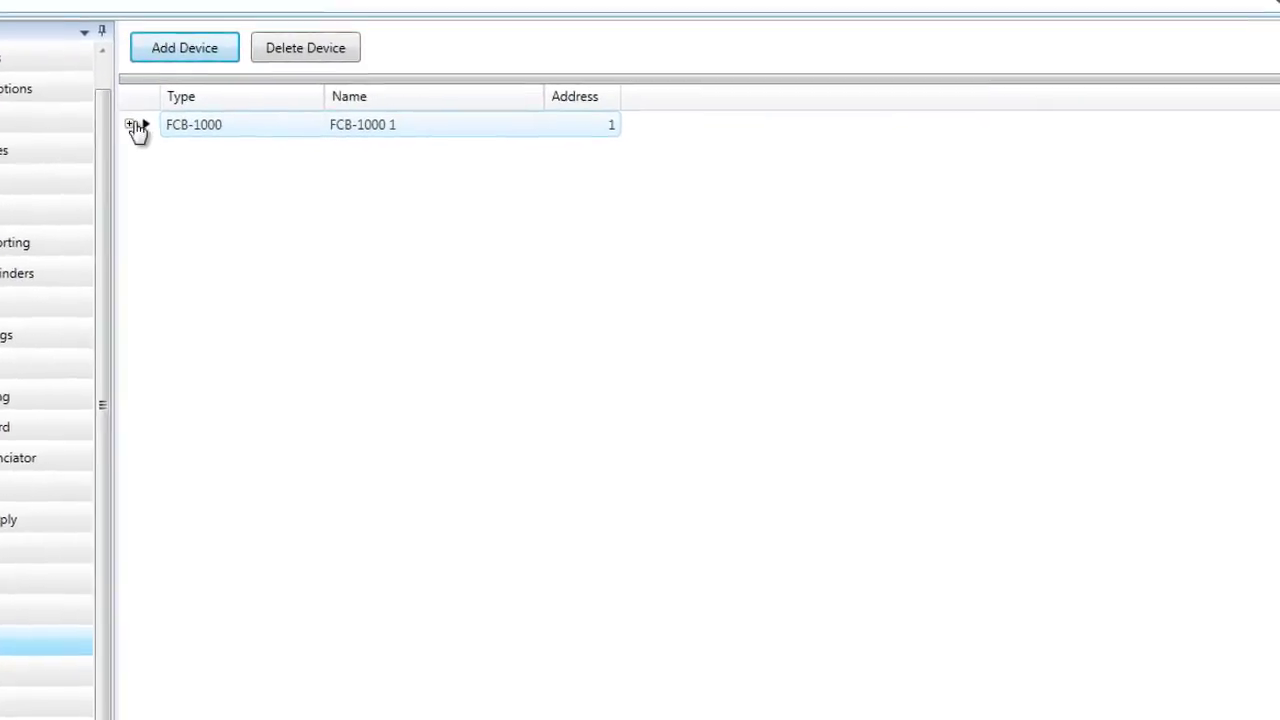
{"action": "left_click", "coordinate": [132, 125]}
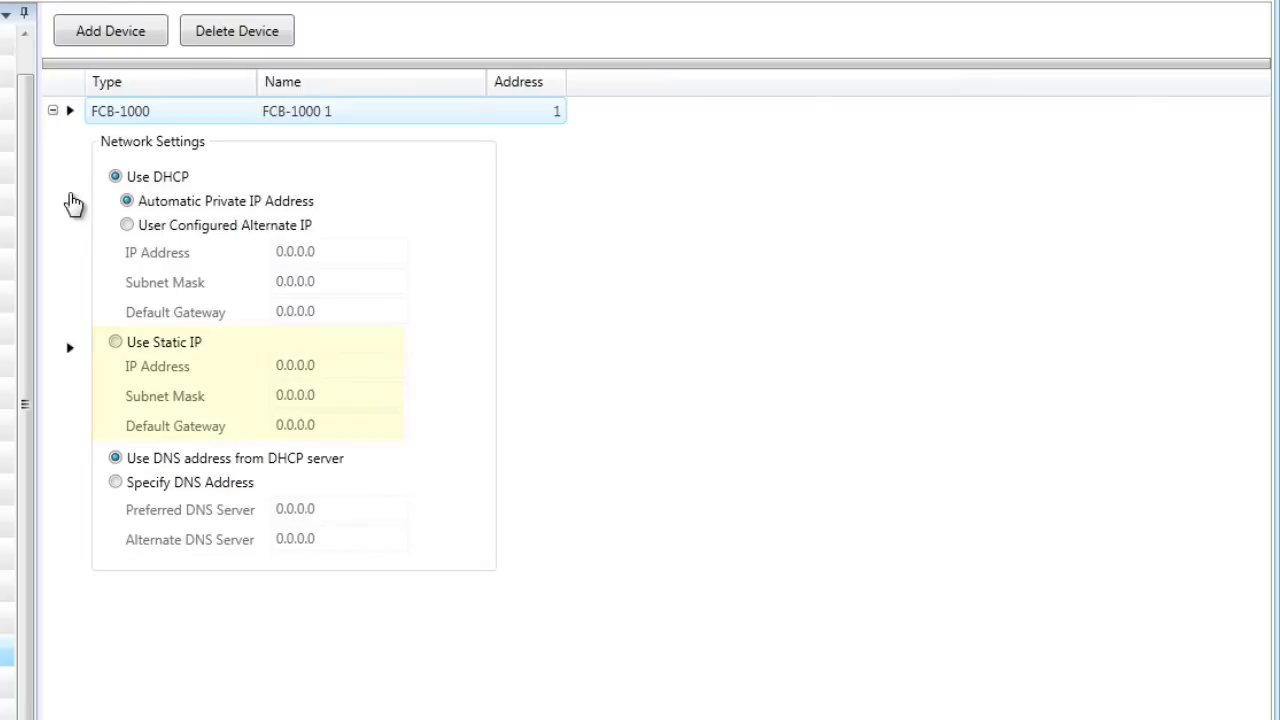
Step: Switch the FCB-1000 to static IP, go through its address and DNS server fields, and return it to DHCP
{"action": "left_click", "coordinate": [115, 342]}
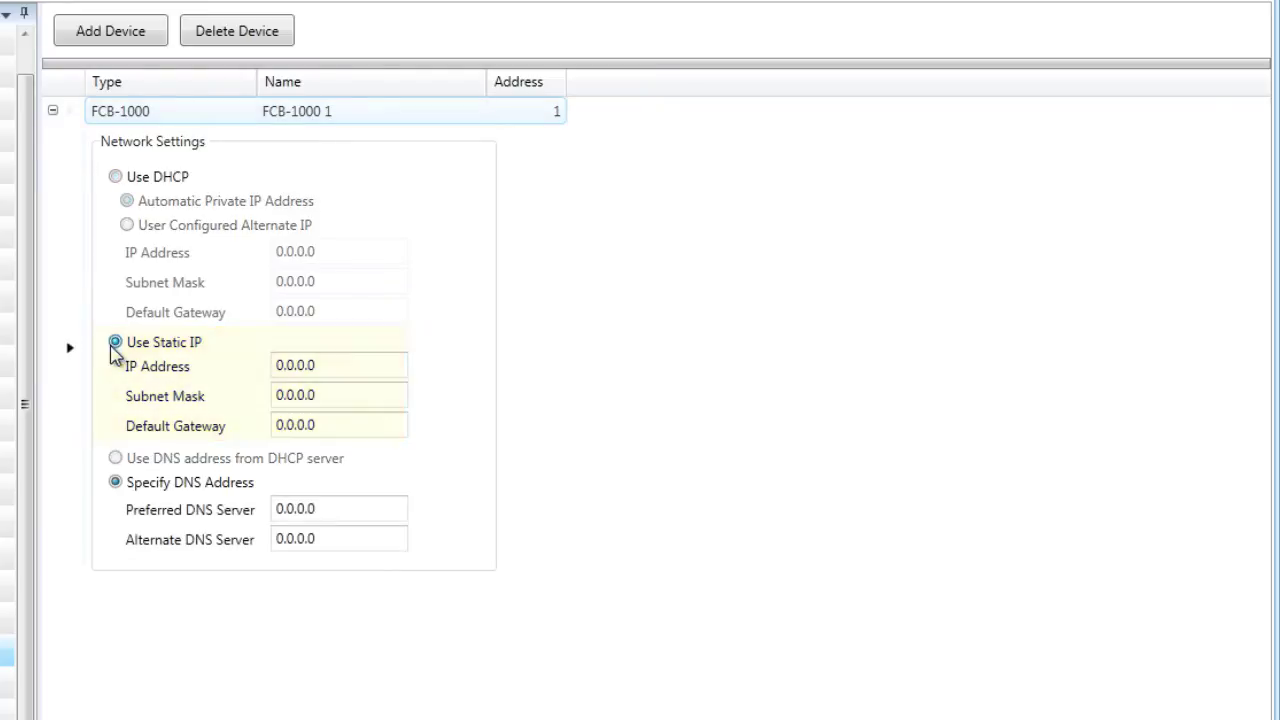
{"action": "left_click", "coordinate": [346, 370]}
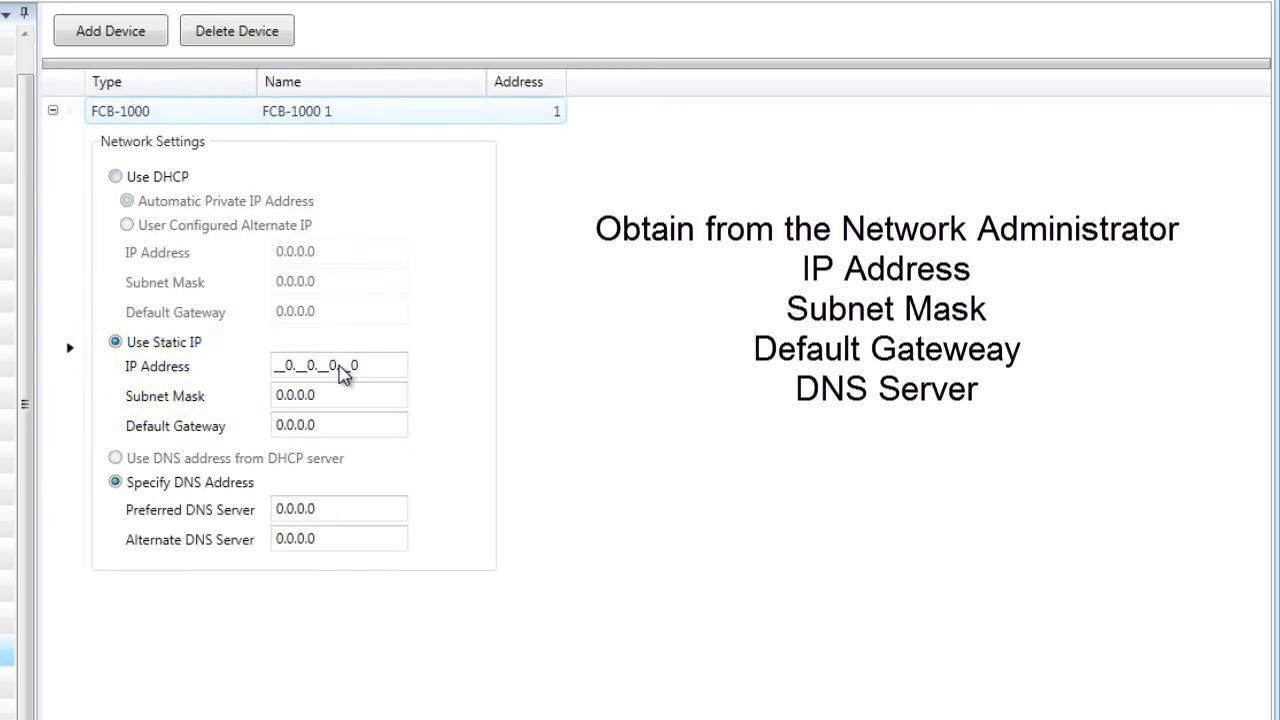
{"action": "left_click", "coordinate": [342, 398]}
{"action": "left_click", "coordinate": [349, 430]}
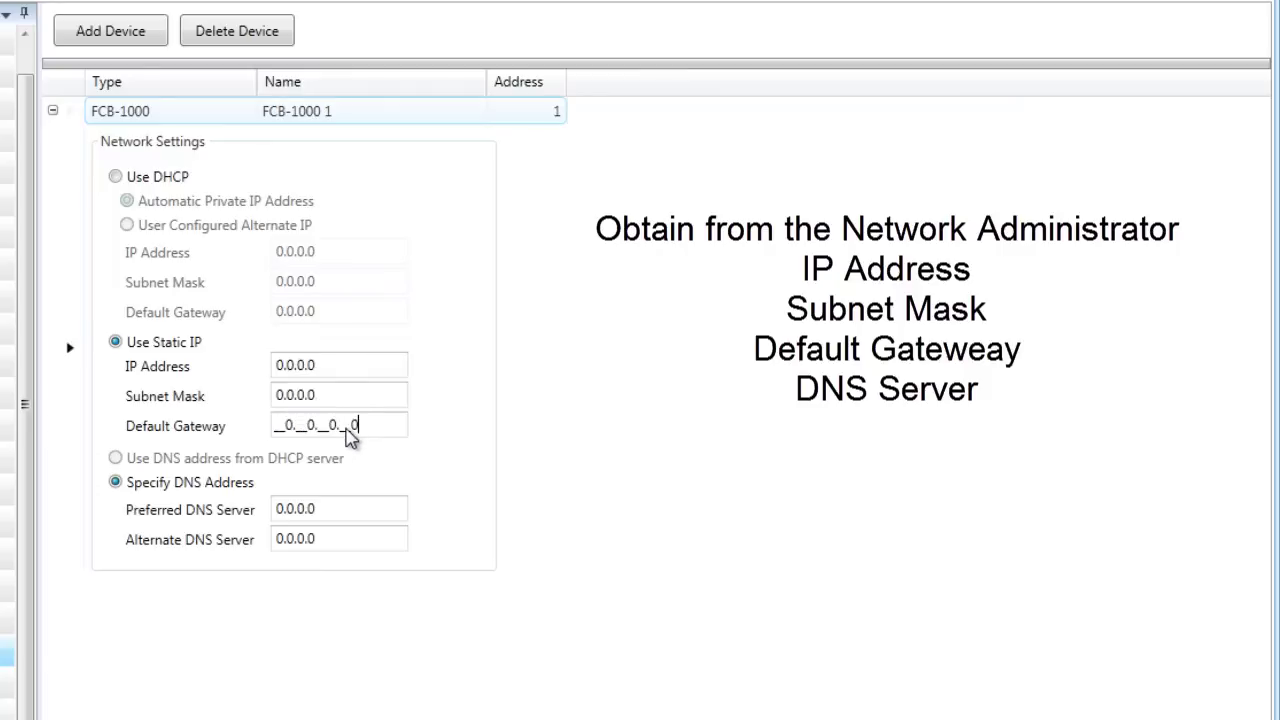
{"action": "left_click", "coordinate": [346, 510]}
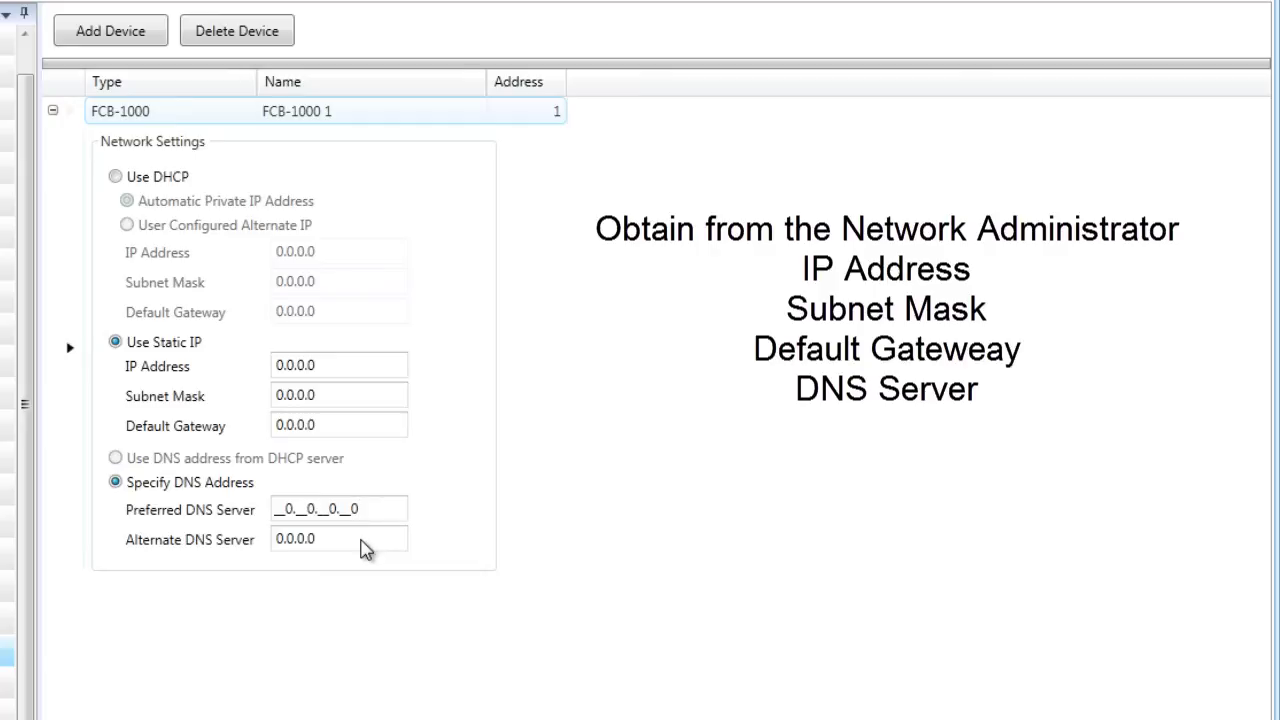
{"action": "left_click", "coordinate": [360, 540]}
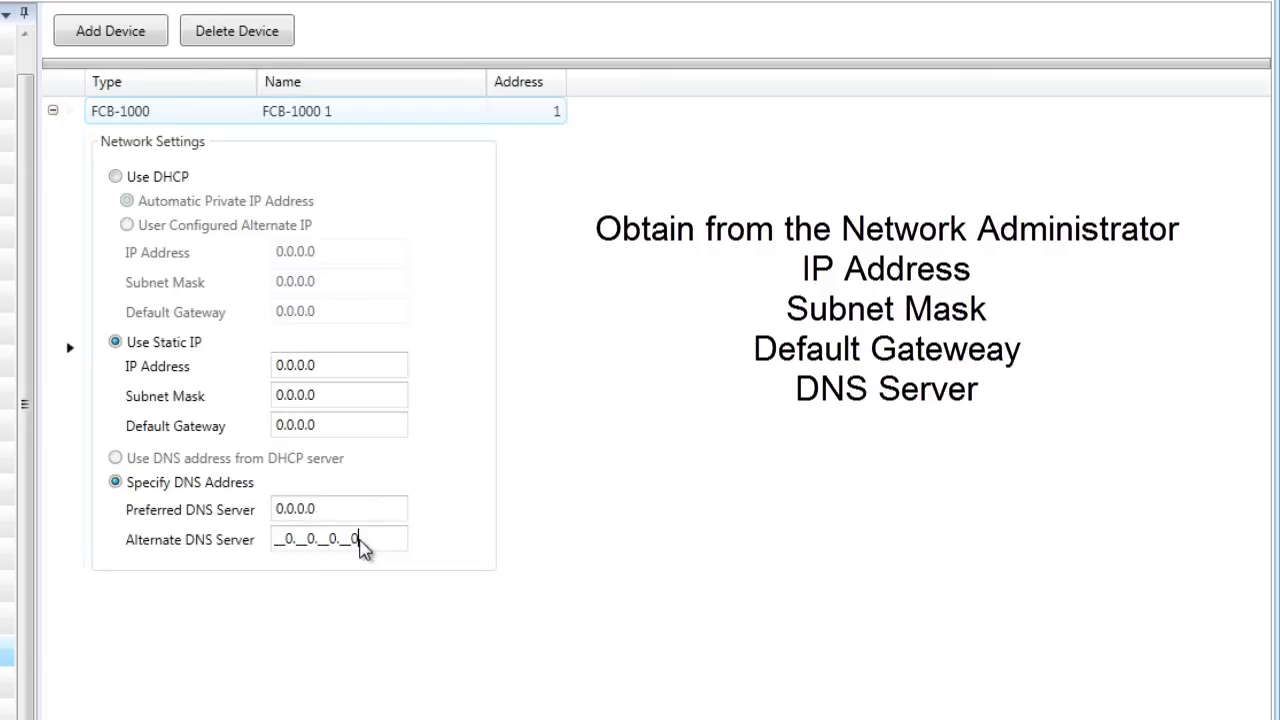
{"action": "left_click", "coordinate": [348, 511]}
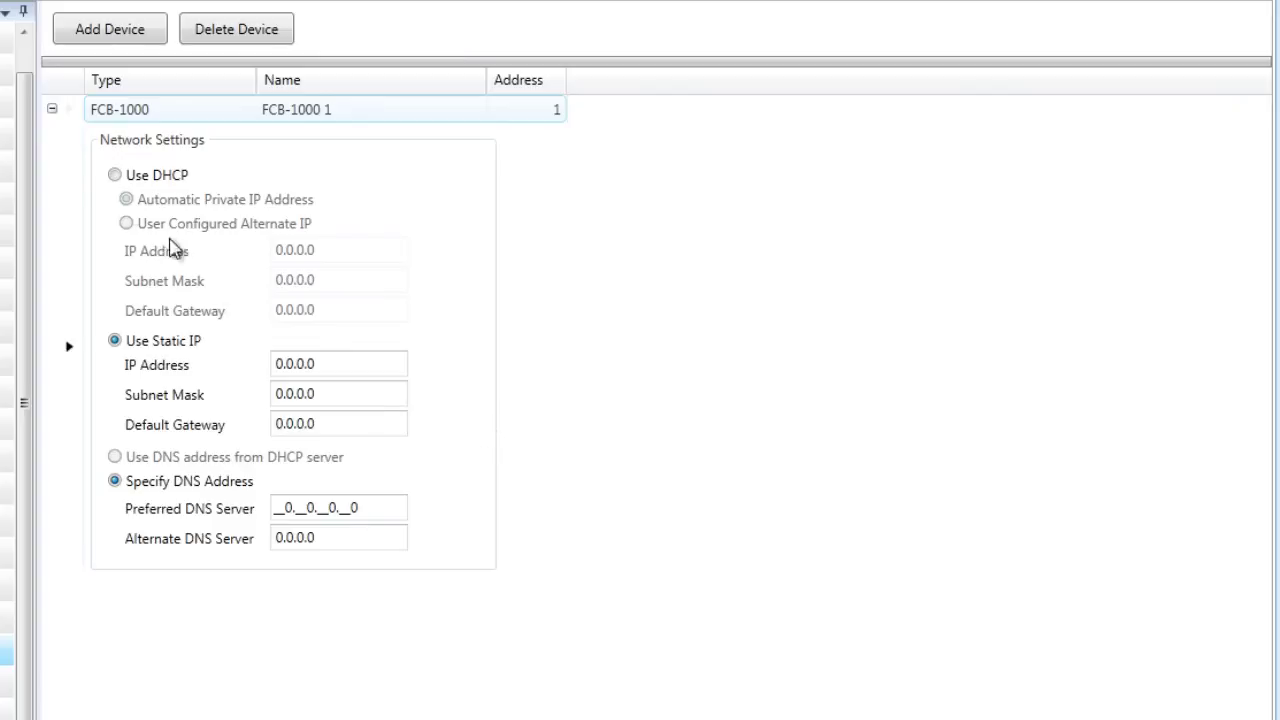
{"action": "left_click", "coordinate": [114, 175]}
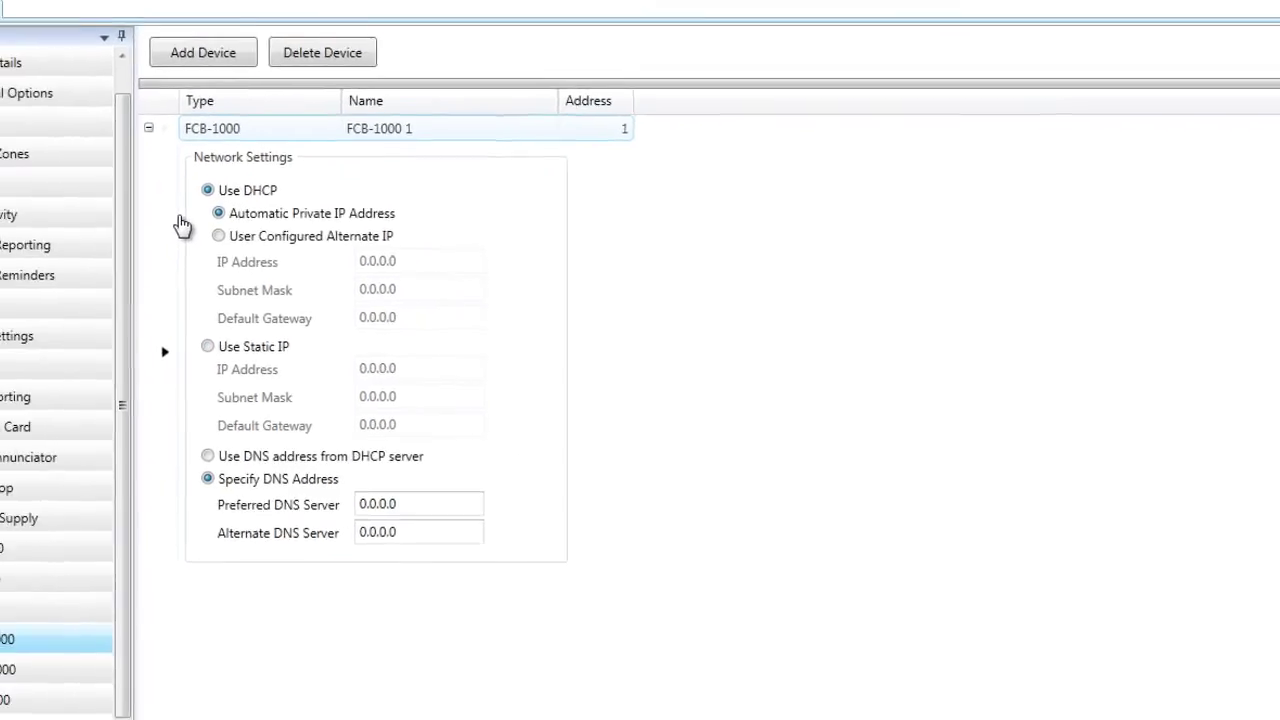
Step: Add one SPG-1000 device and select its name and address
{"action": "left_click", "coordinate": [5, 669]}
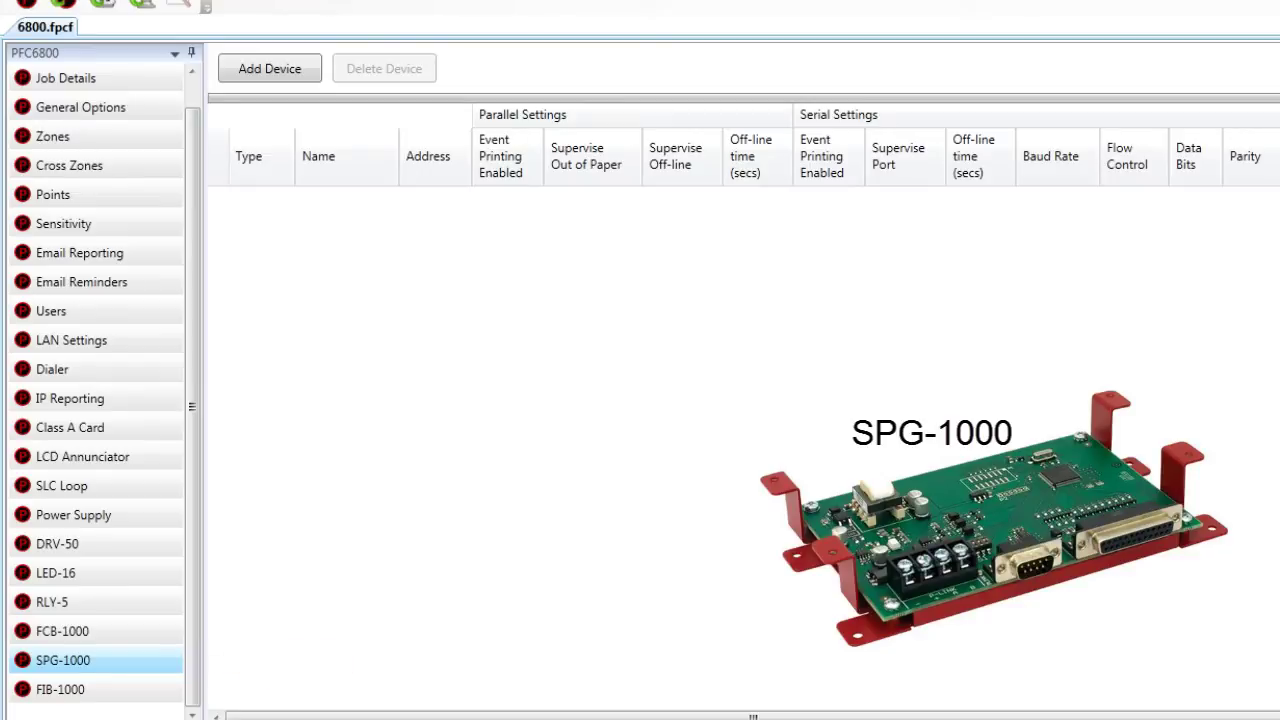
{"action": "left_click", "coordinate": [249, 70]}
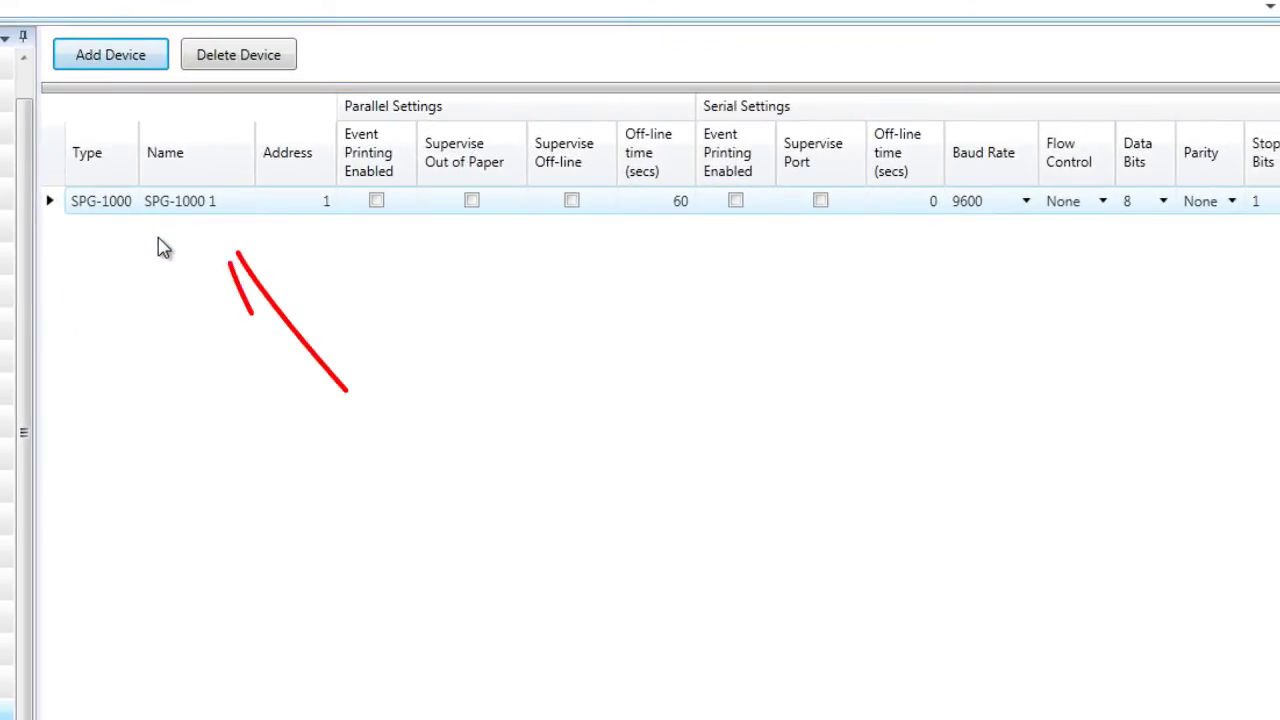
{"action": "left_click", "coordinate": [201, 203]}
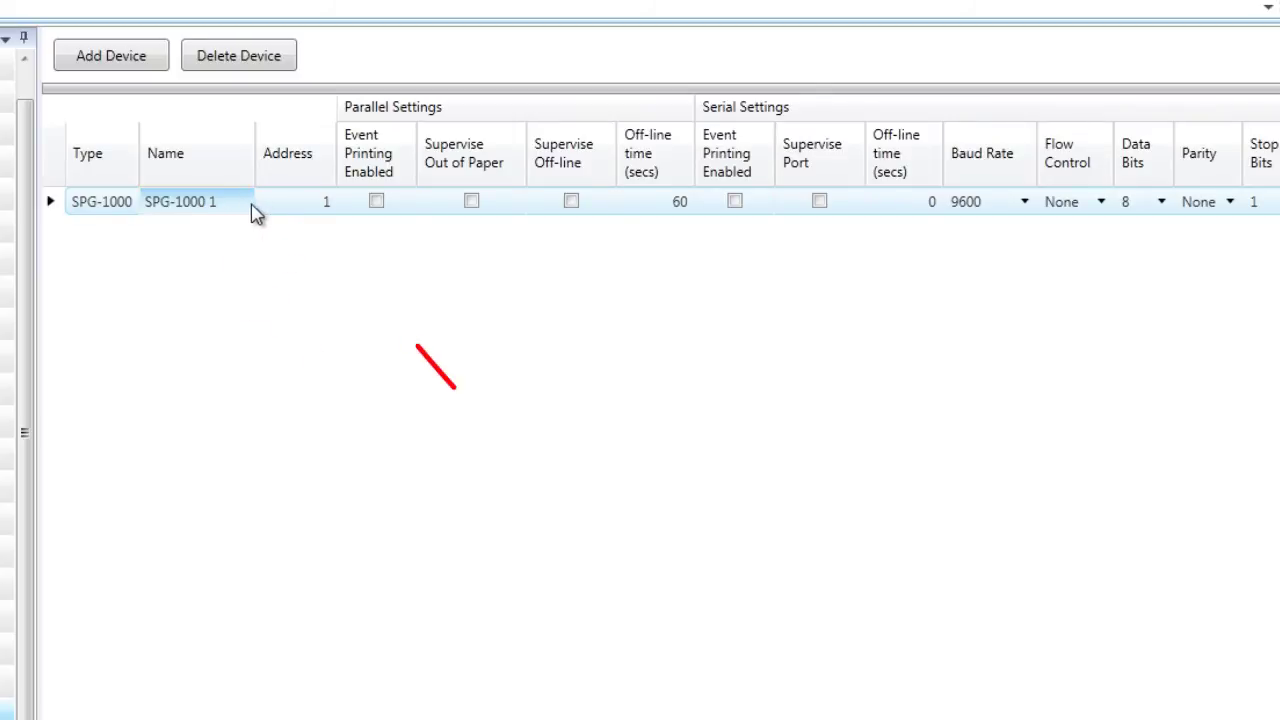
{"action": "left_click", "coordinate": [287, 207]}
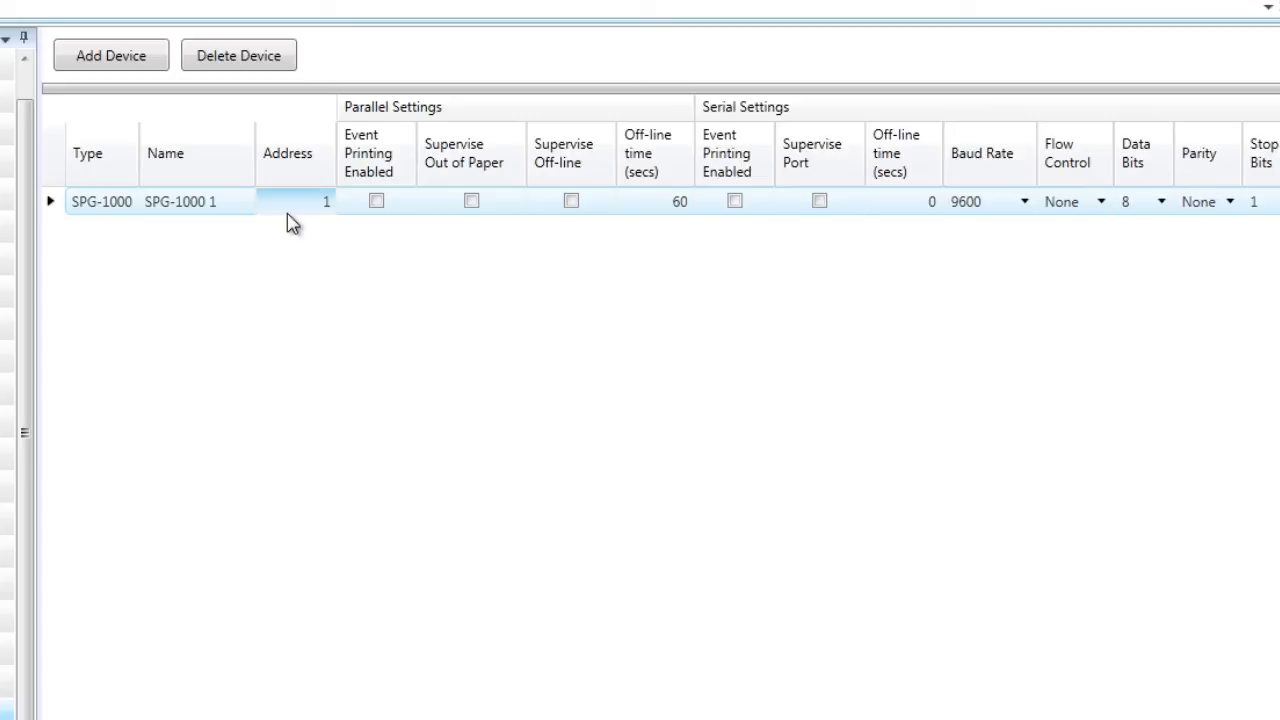
Step: Enable the SPG-1000's parallel event printing, out-of-paper and off-line supervision, plus serial event printing and port supervision
{"action": "left_click", "coordinate": [376, 202]}
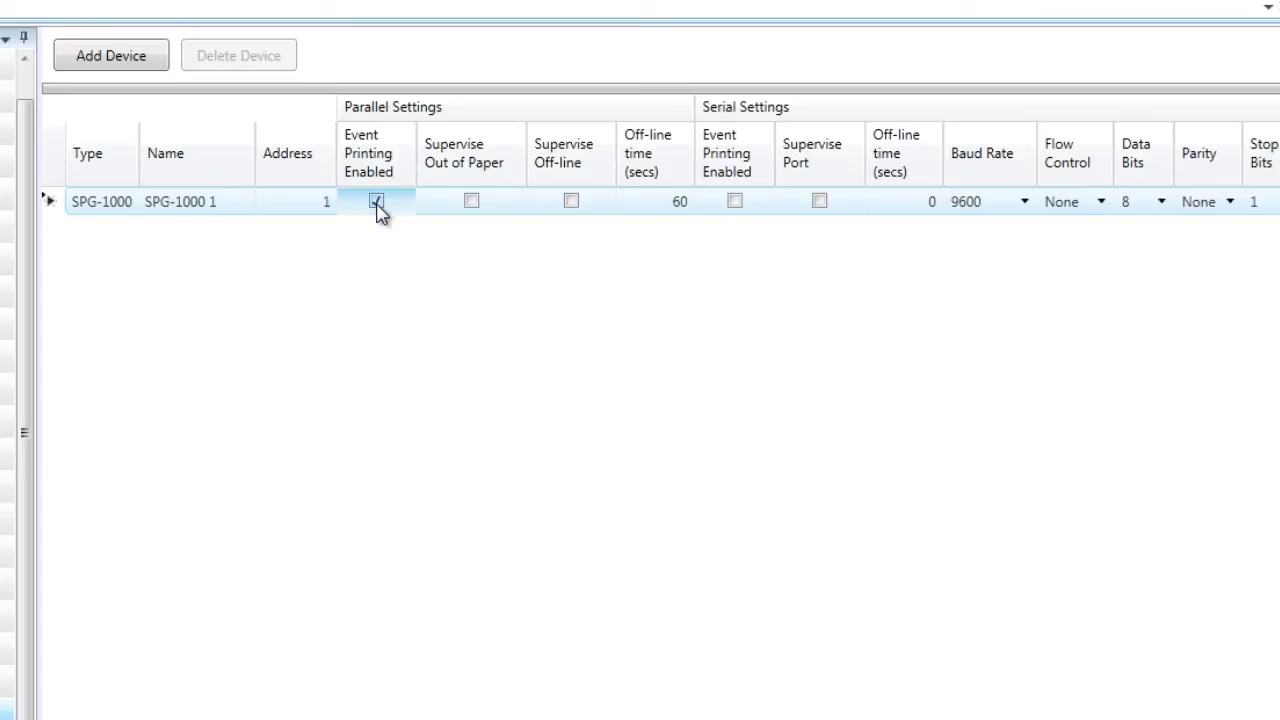
{"action": "left_click", "coordinate": [469, 203]}
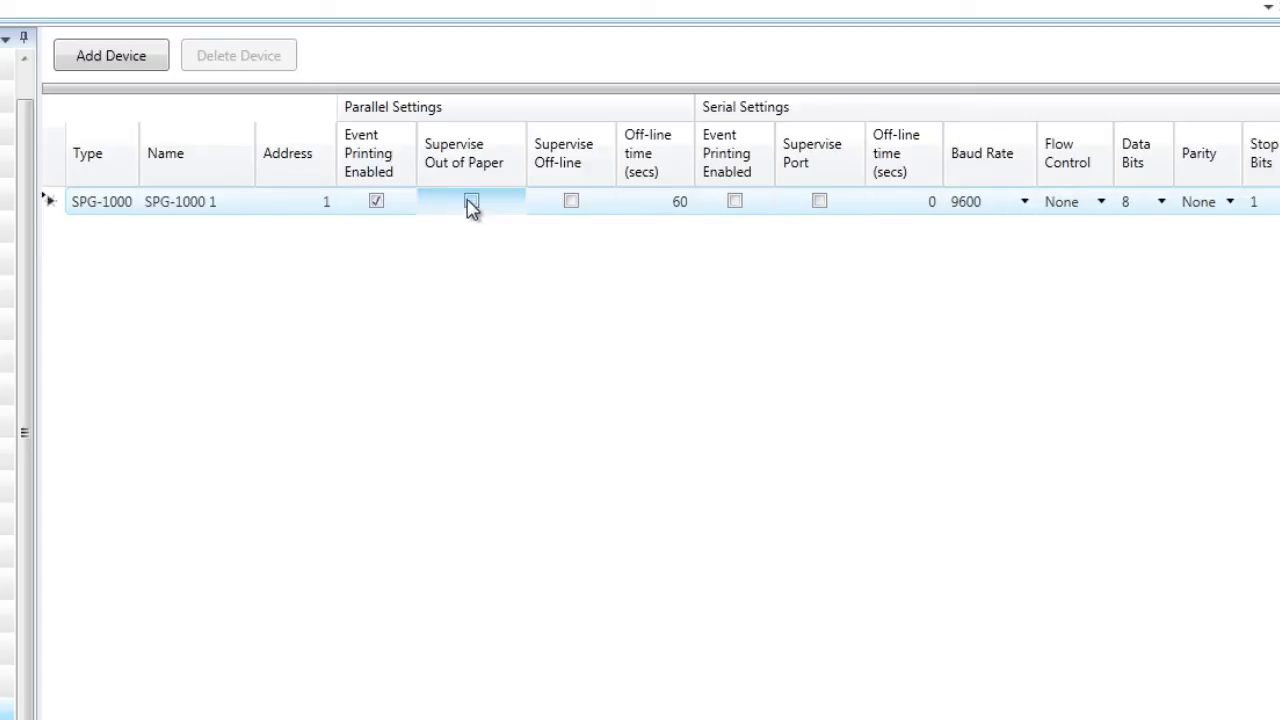
{"action": "left_click", "coordinate": [470, 204]}
{"action": "left_click", "coordinate": [571, 203]}
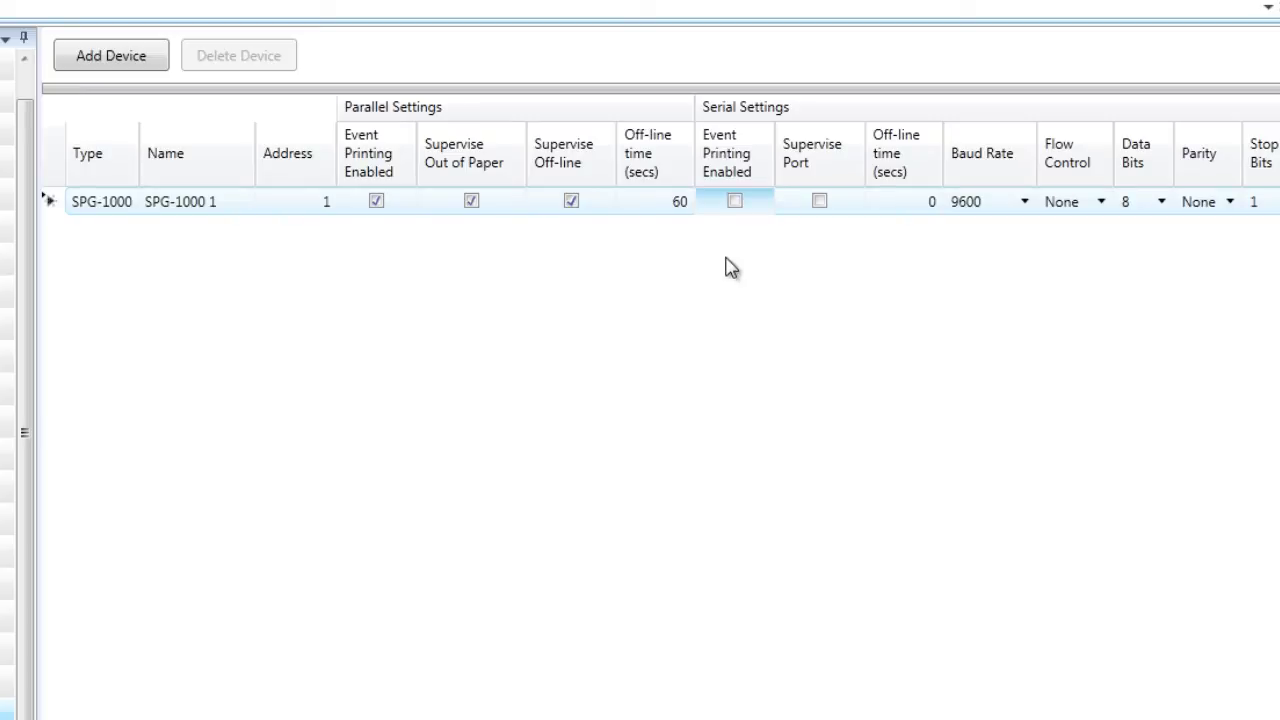
{"action": "left_click", "coordinate": [735, 203]}
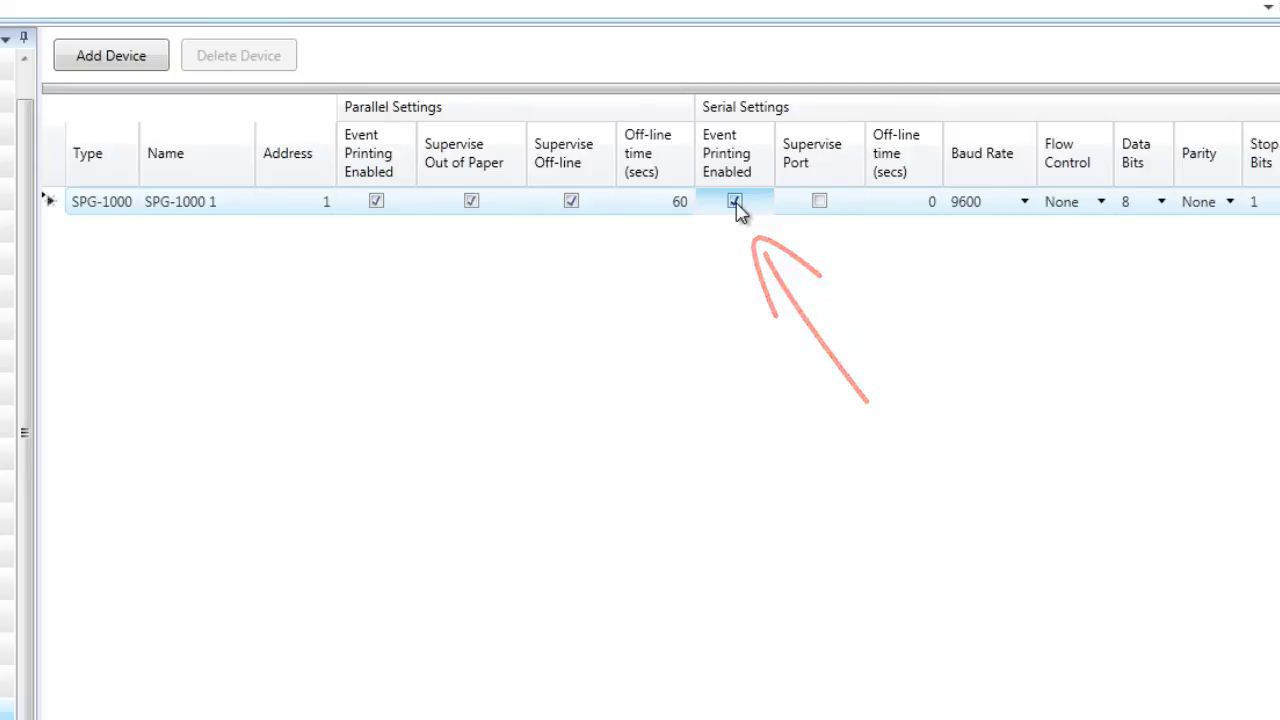
{"action": "left_click", "coordinate": [819, 203]}
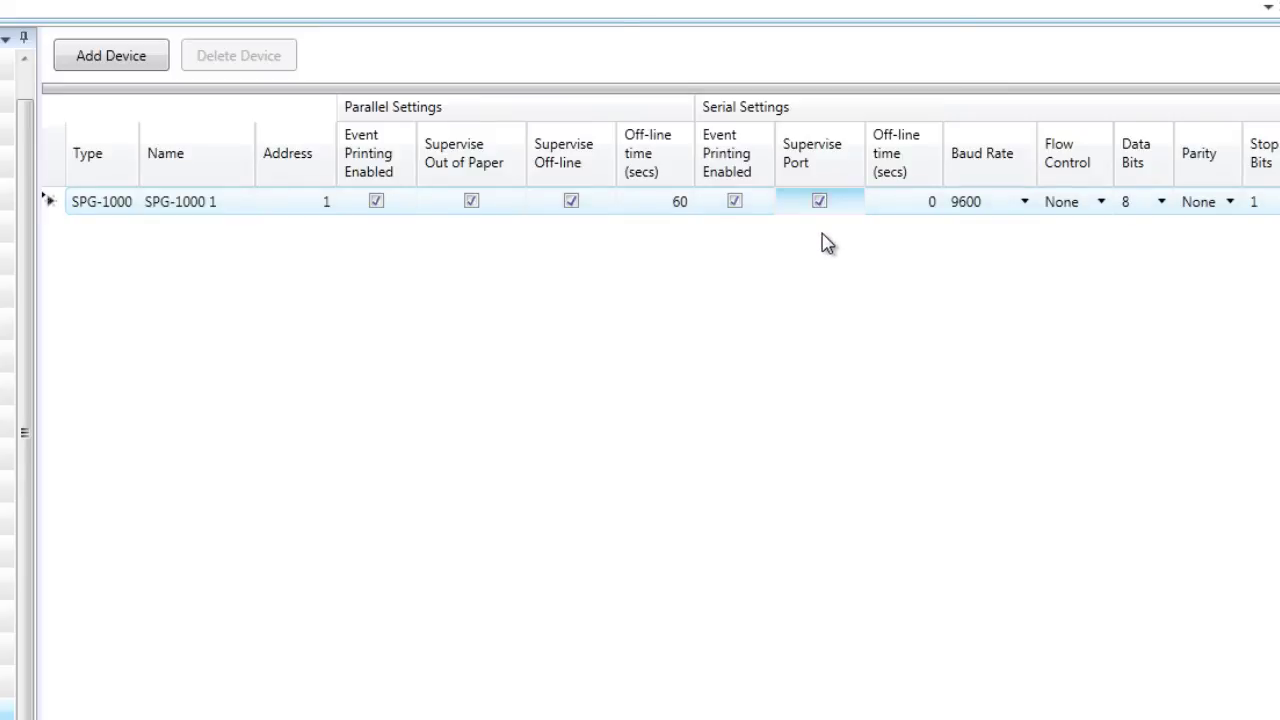
Step: Examine the baud rate and flow control options in the SPG-1000's Serial Settings
{"action": "scroll", "coordinate": [523, 697], "scroll_direction": "right", "scroll_amount": 1}
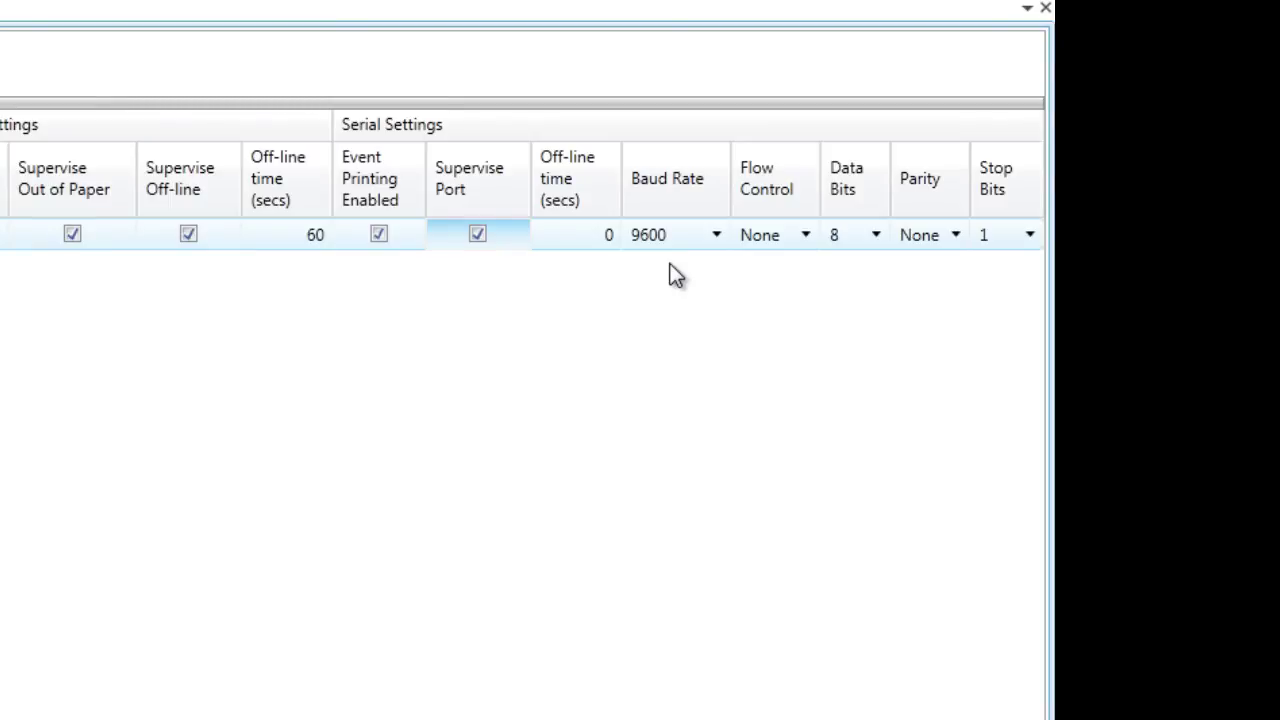
{"action": "left_click", "coordinate": [715, 235]}
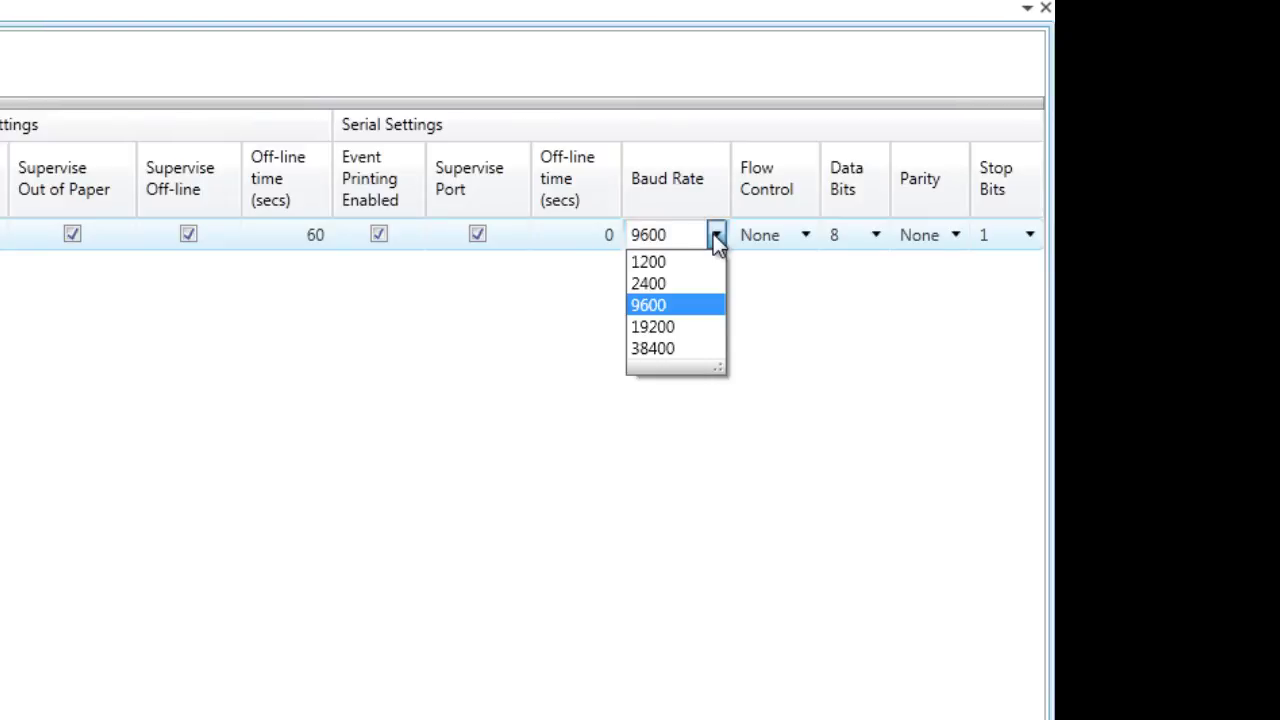
{"action": "left_click", "coordinate": [807, 238]}
{"action": "left_click", "coordinate": [807, 238]}
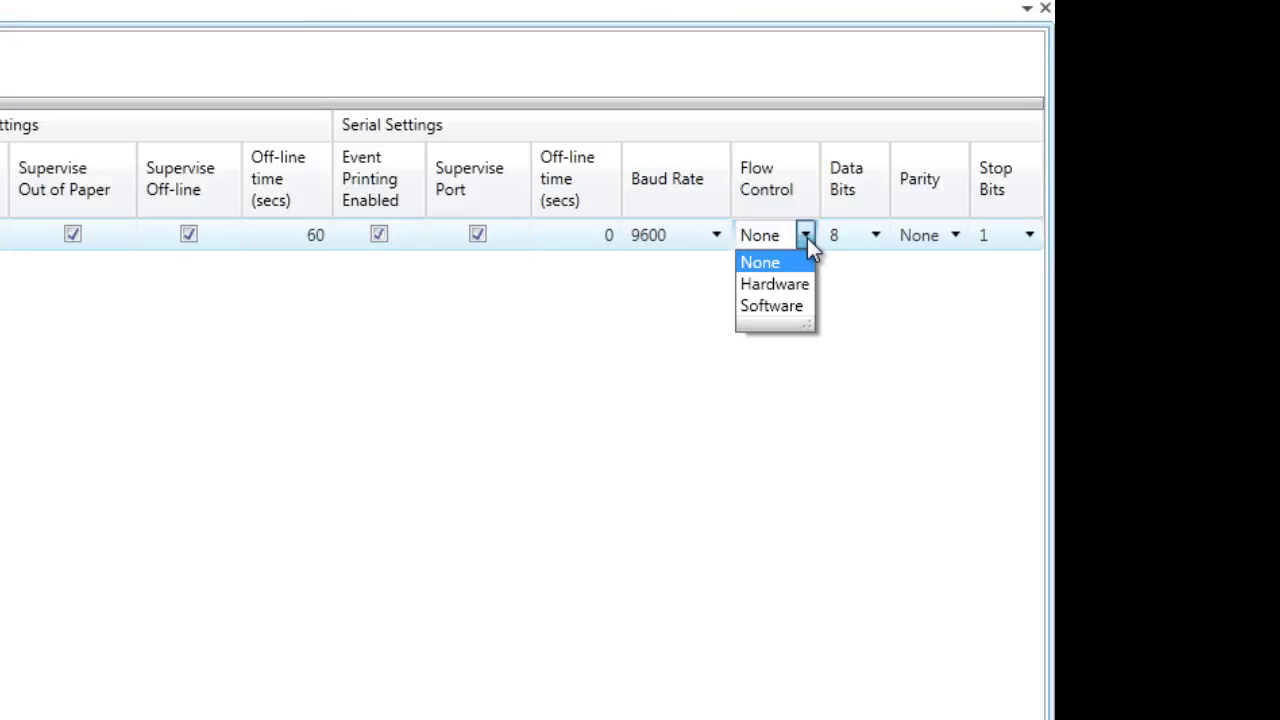
{"action": "left_click", "coordinate": [807, 238]}
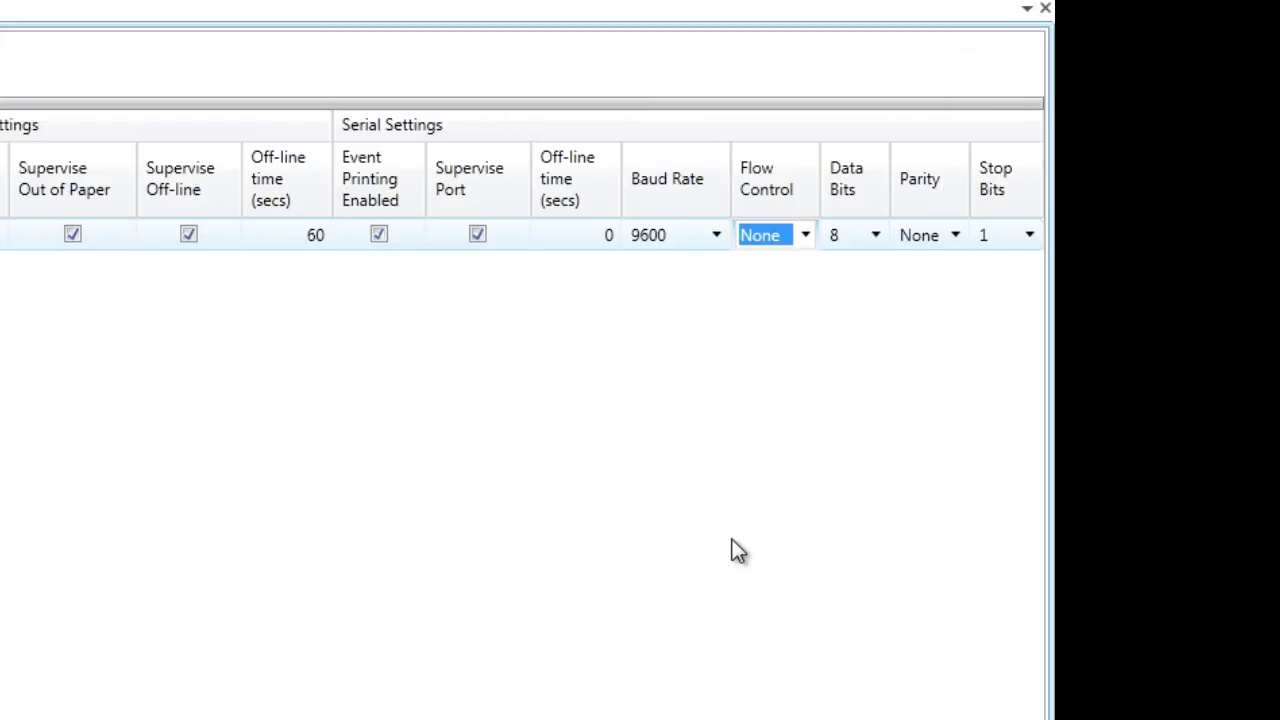
Step: Go through the SPG-1000's data bits, parity and stop bits options, and add a second SPG-1000 device
{"action": "left_click", "coordinate": [875, 236]}
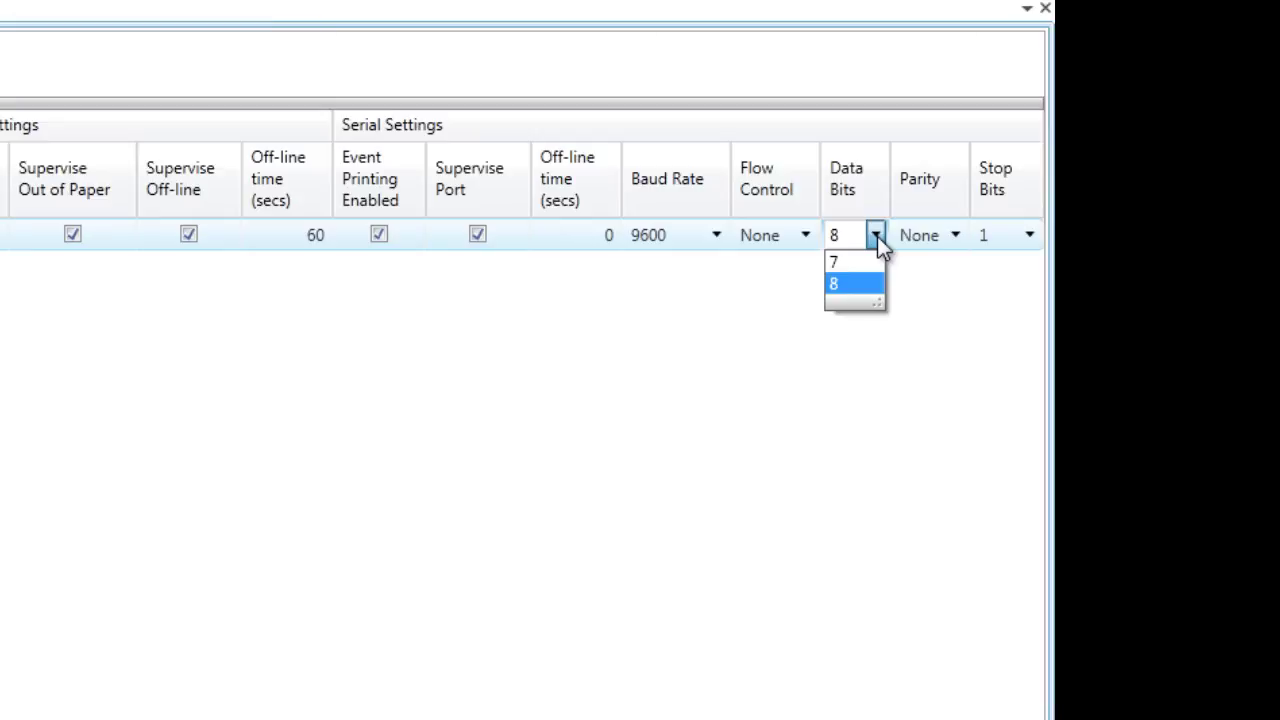
{"action": "left_click", "coordinate": [956, 235]}
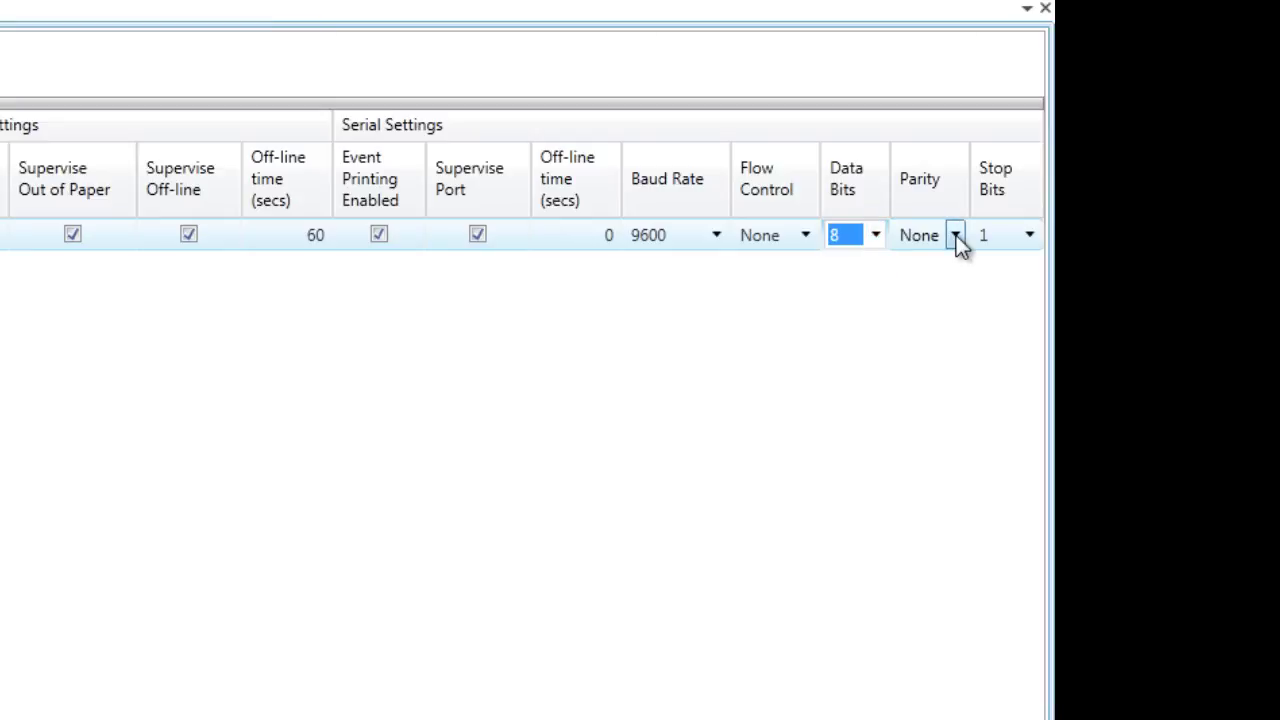
{"action": "left_click", "coordinate": [956, 235]}
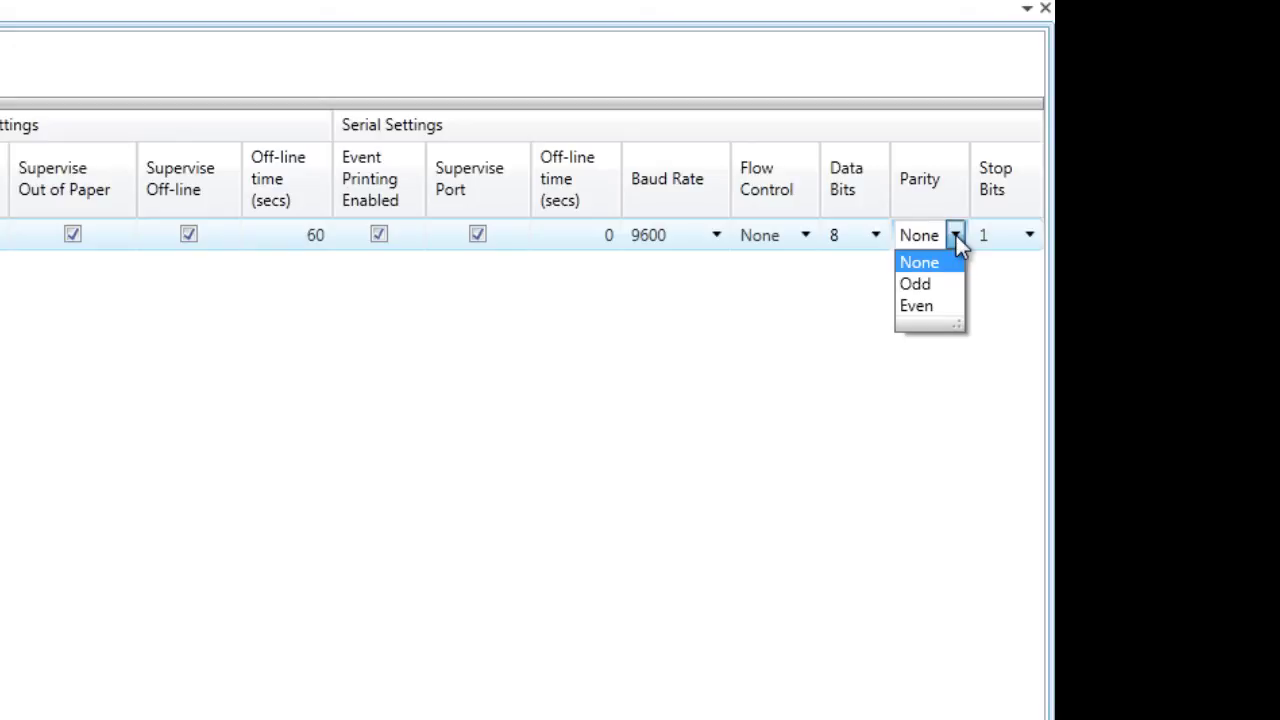
{"action": "left_click", "coordinate": [1031, 235]}
{"action": "left_click", "coordinate": [1031, 235]}
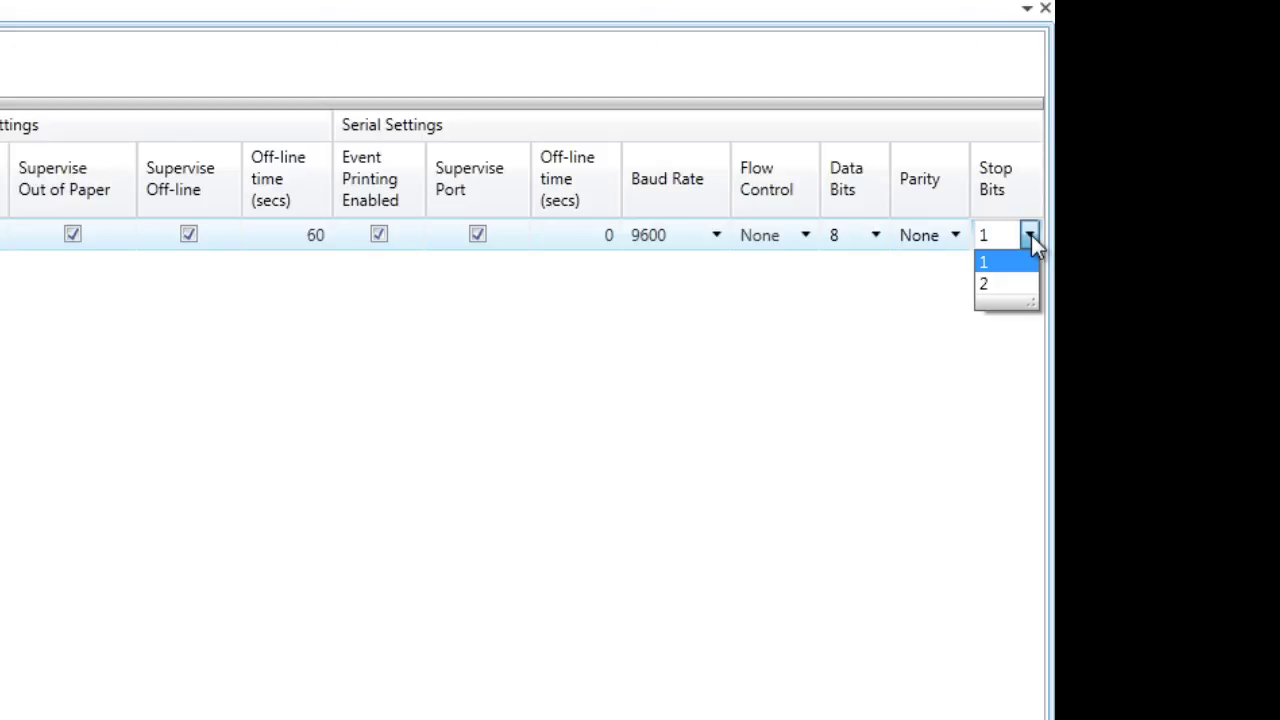
{"action": "left_click", "coordinate": [1031, 238]}
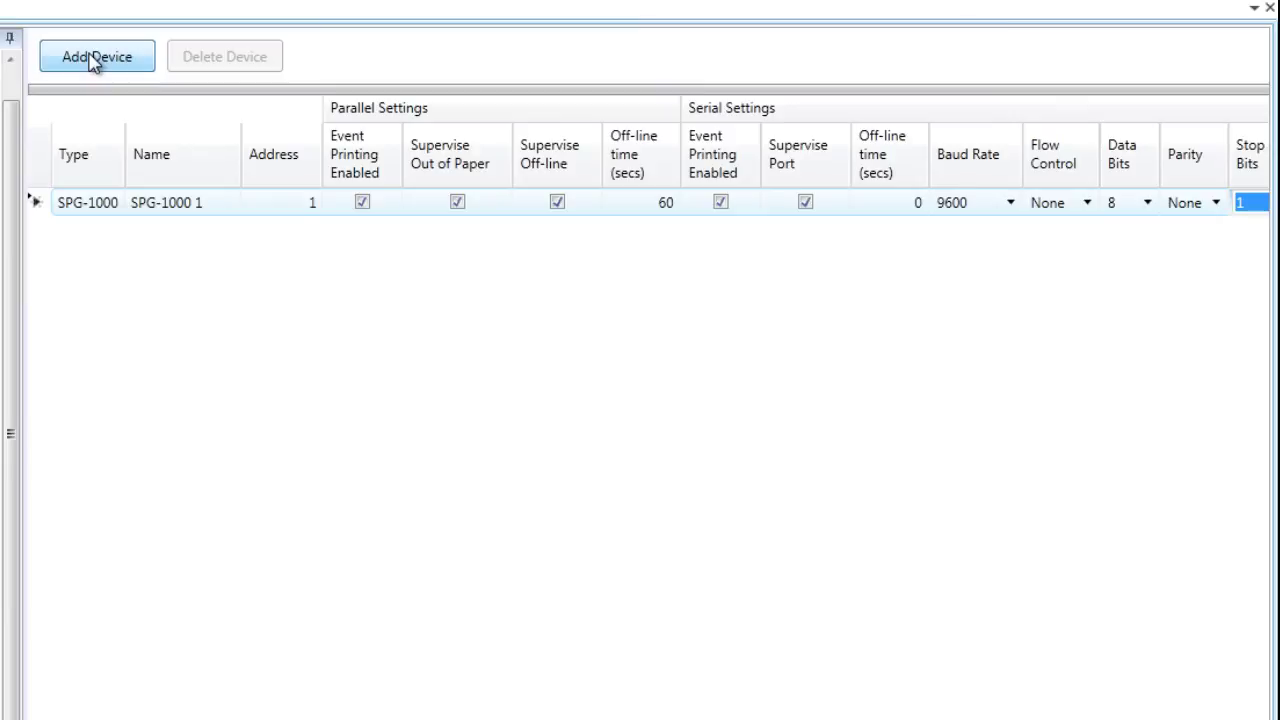
{"action": "left_click", "coordinate": [95, 58]}
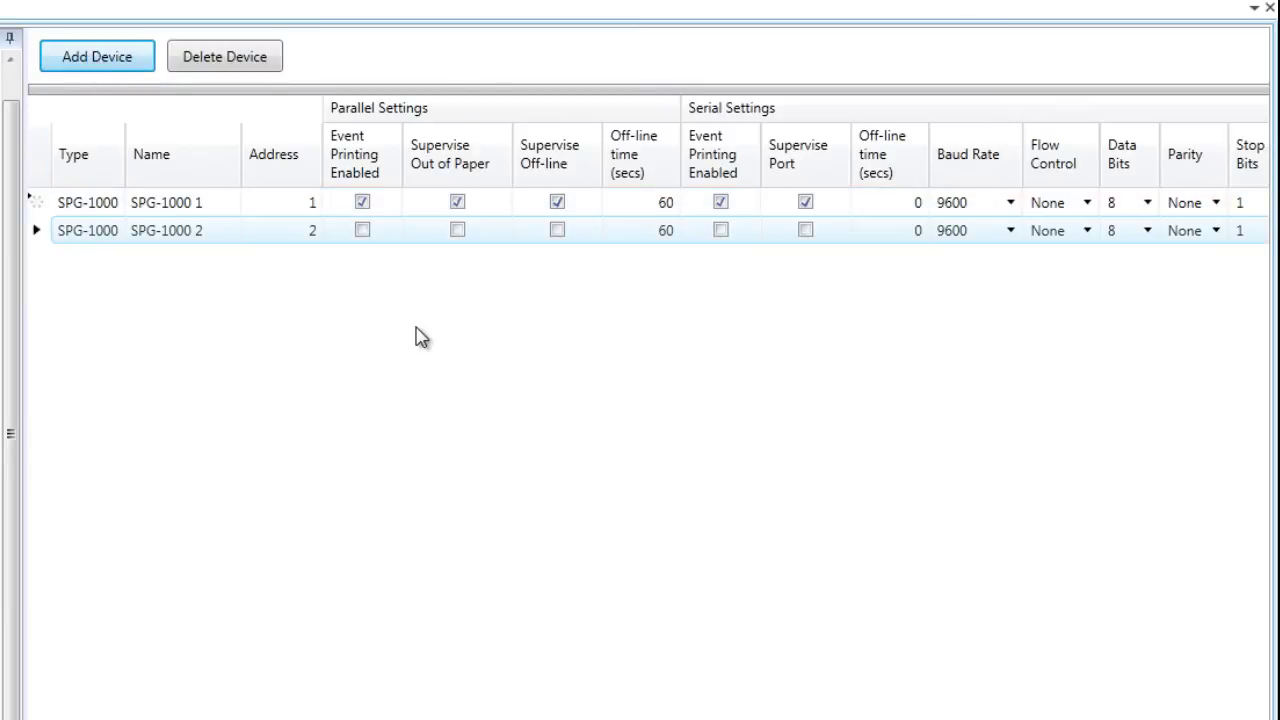
Step: Add two FIB-1000 devices and enable Class A on both of them
{"action": "left_click", "coordinate": [102, 665]}
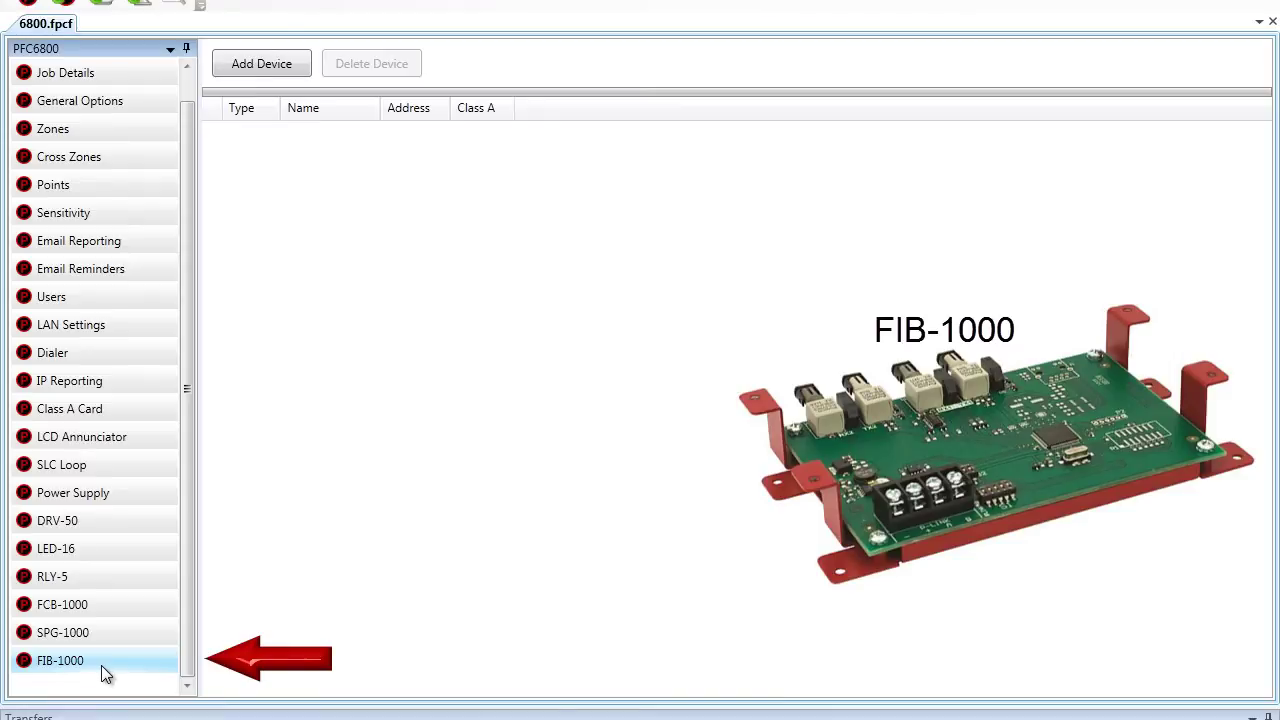
{"action": "left_click", "coordinate": [261, 67]}
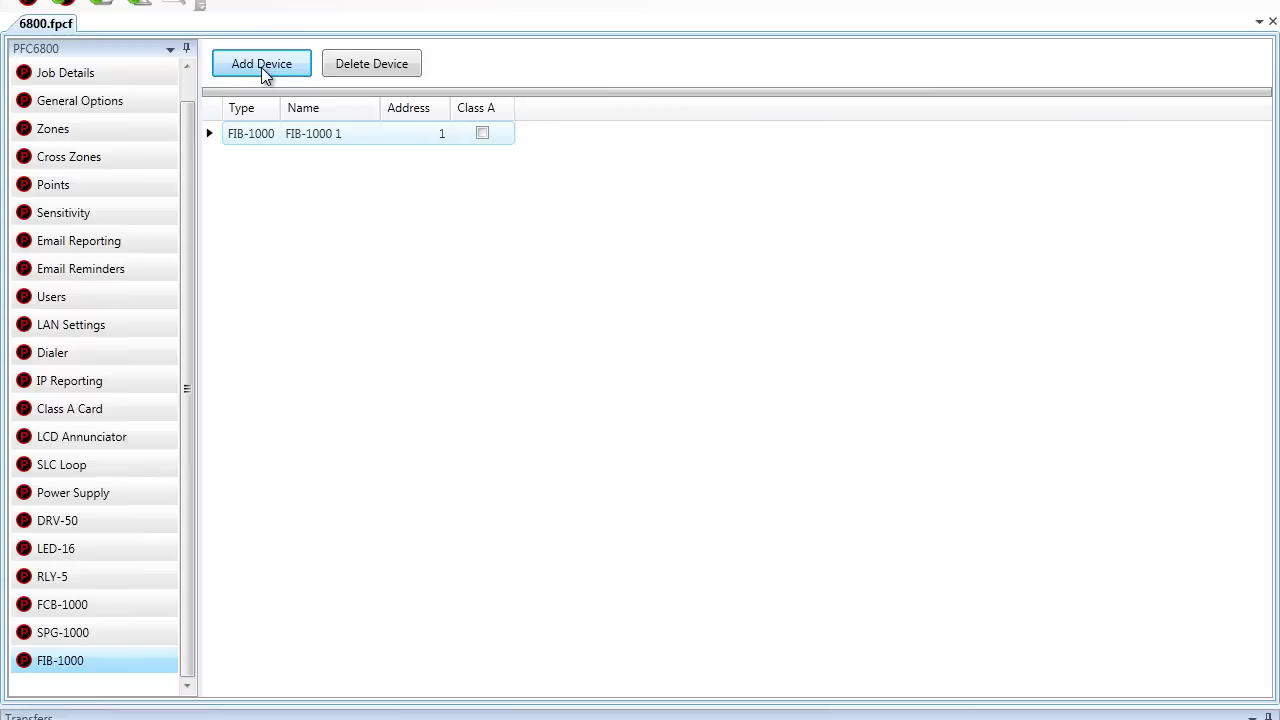
{"action": "left_click", "coordinate": [261, 67]}
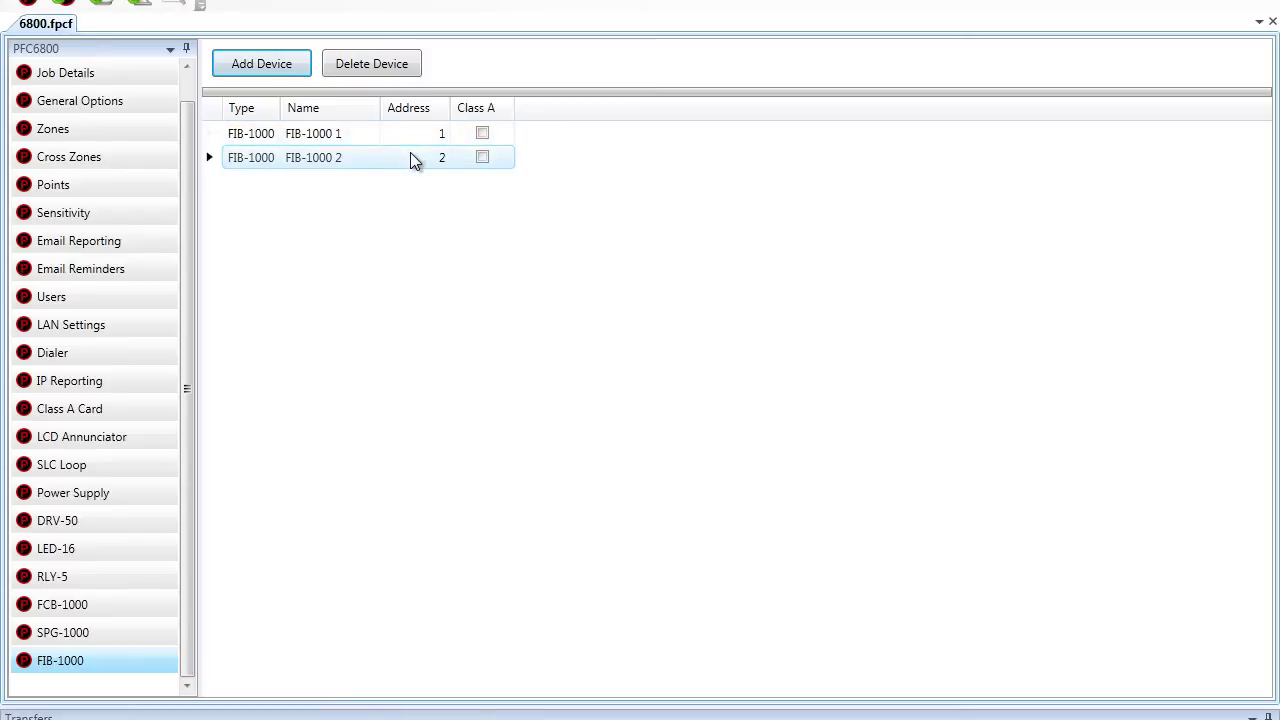
{"action": "left_click", "coordinate": [482, 133]}
{"action": "left_click", "coordinate": [482, 158]}
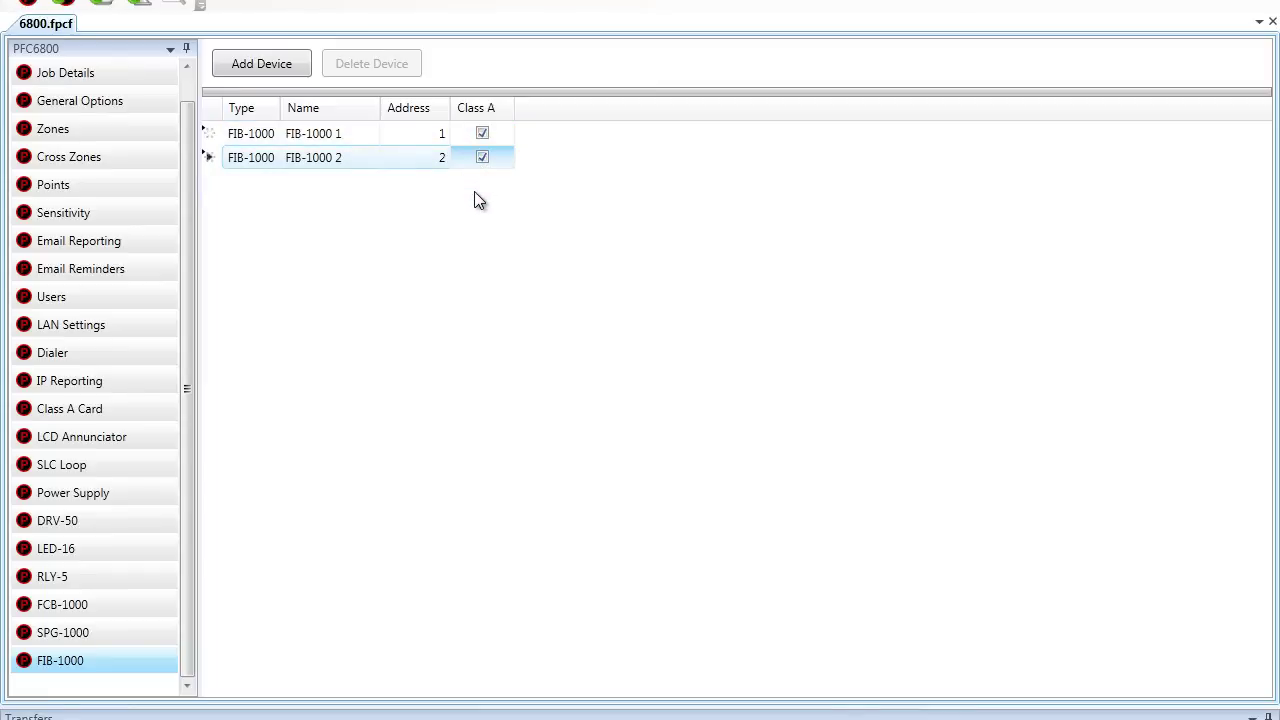
Step: Select the names of the two existing FIB-1000 devices in turn and add two more FIB-1000 devices
{"action": "left_click_drag", "start_coordinate": [320, 137], "coordinate": [318, 157]}
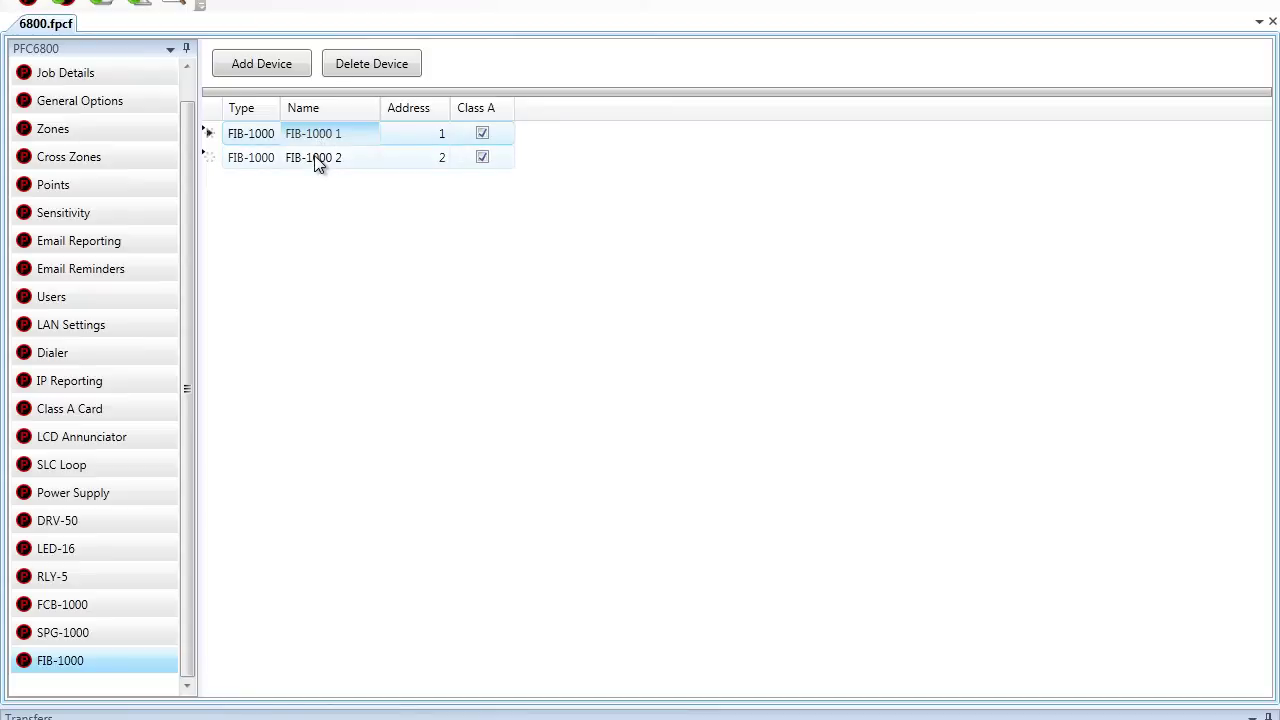
{"action": "left_click", "coordinate": [316, 158]}
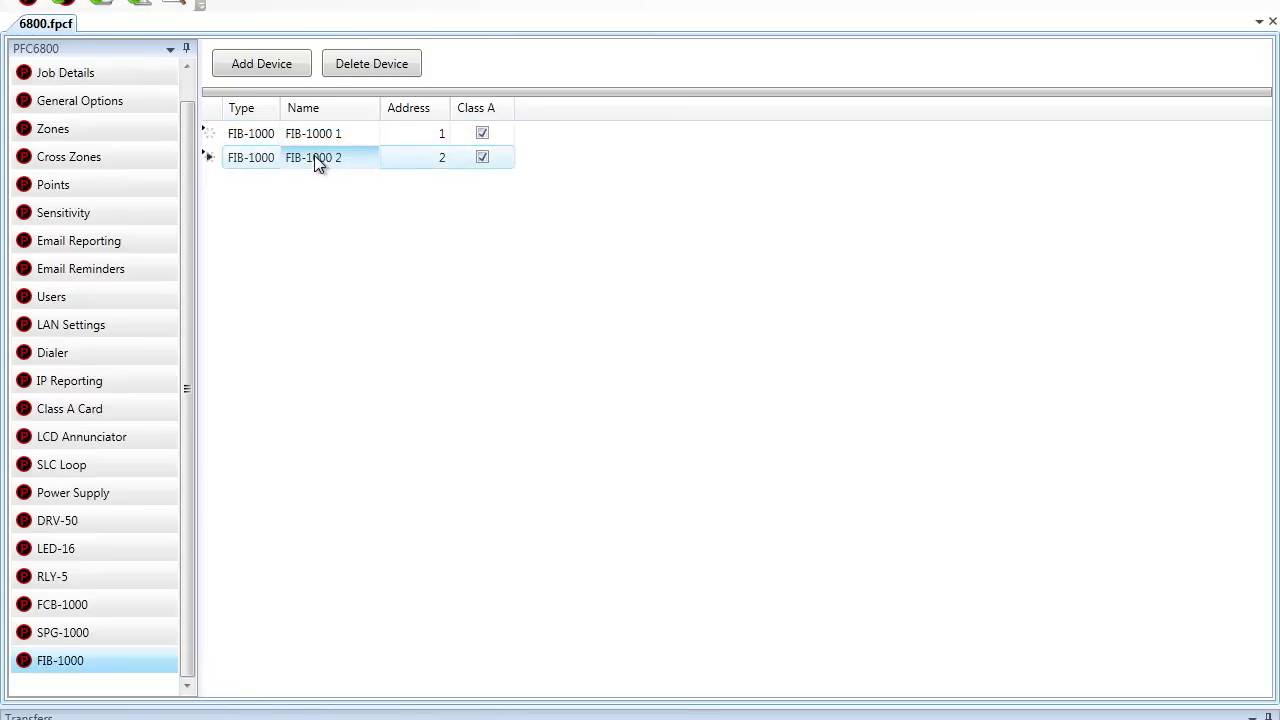
{"action": "left_click", "coordinate": [247, 70]}
{"action": "left_click", "coordinate": [246, 65]}
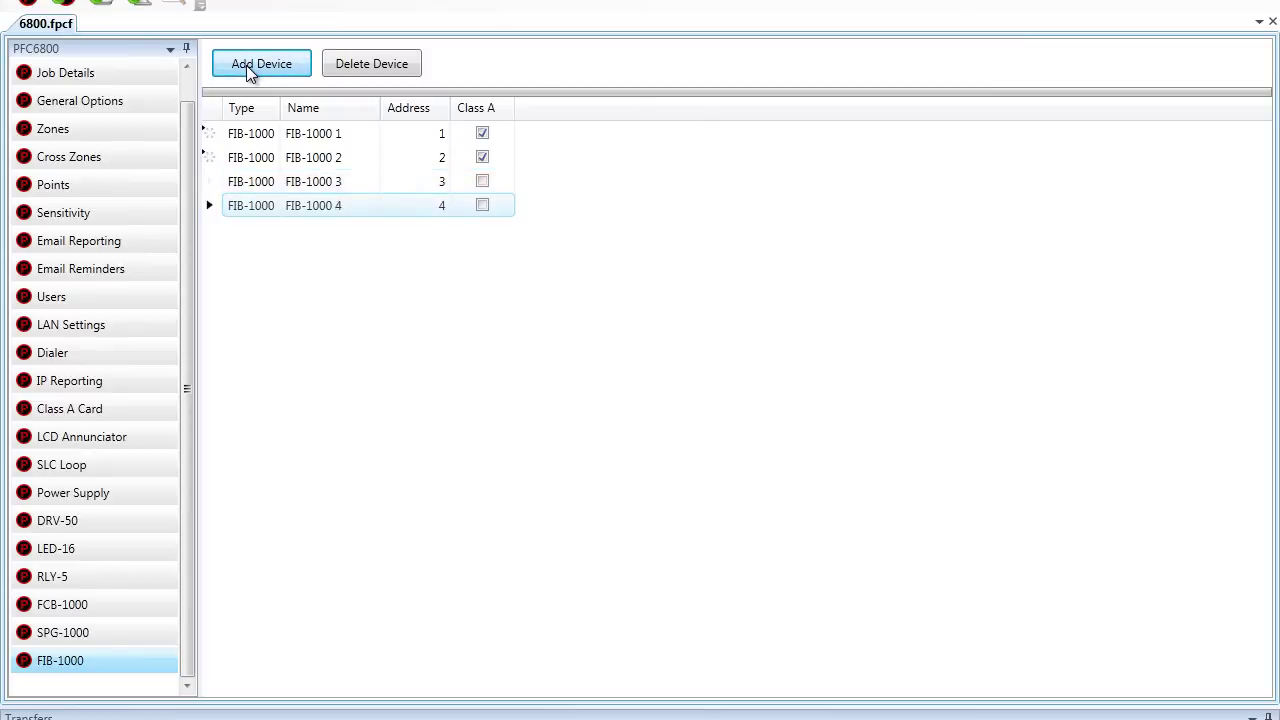